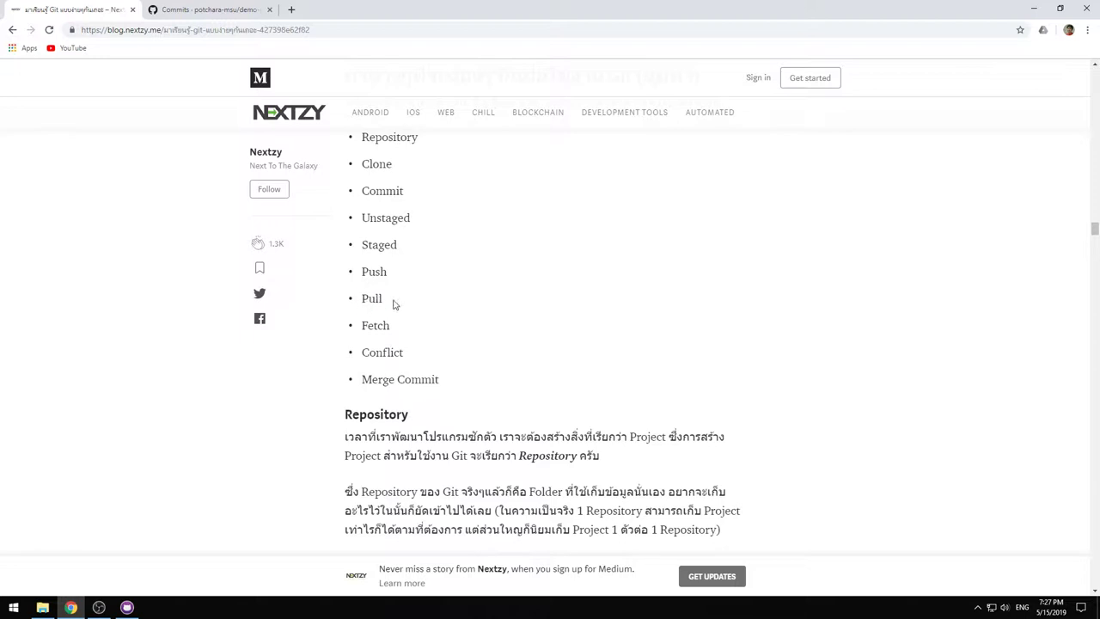
Review the Pull entry in the Git terms list and the server-client sync diagram in the Nextzy article.
drag(389, 301, 362, 298)
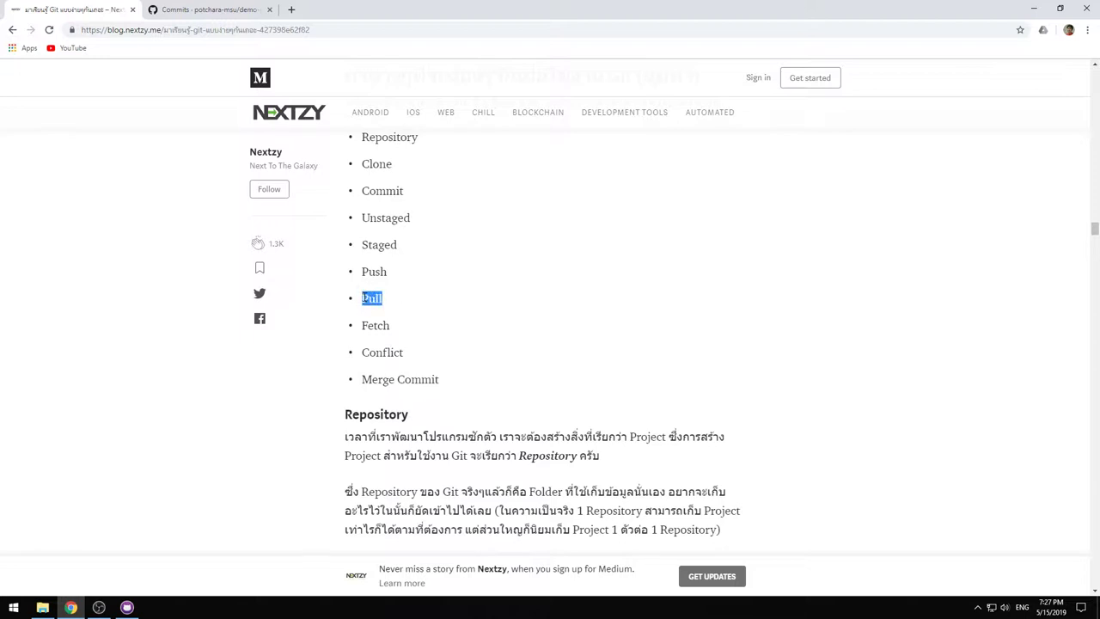
click(449, 314)
click(227, 12)
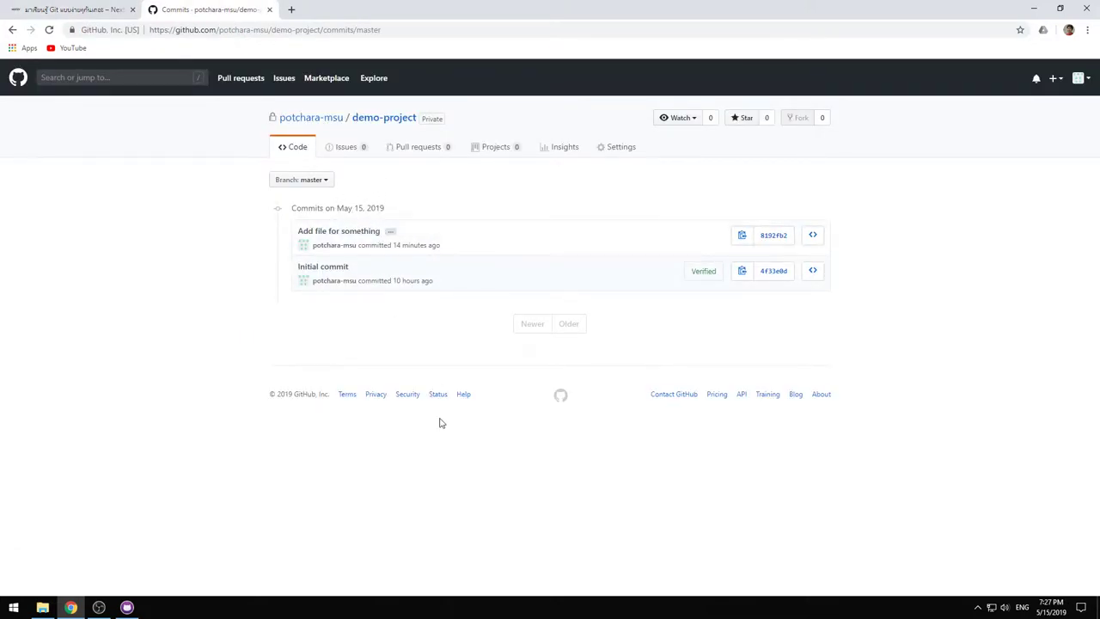
key(ctrl+shift+Tab)
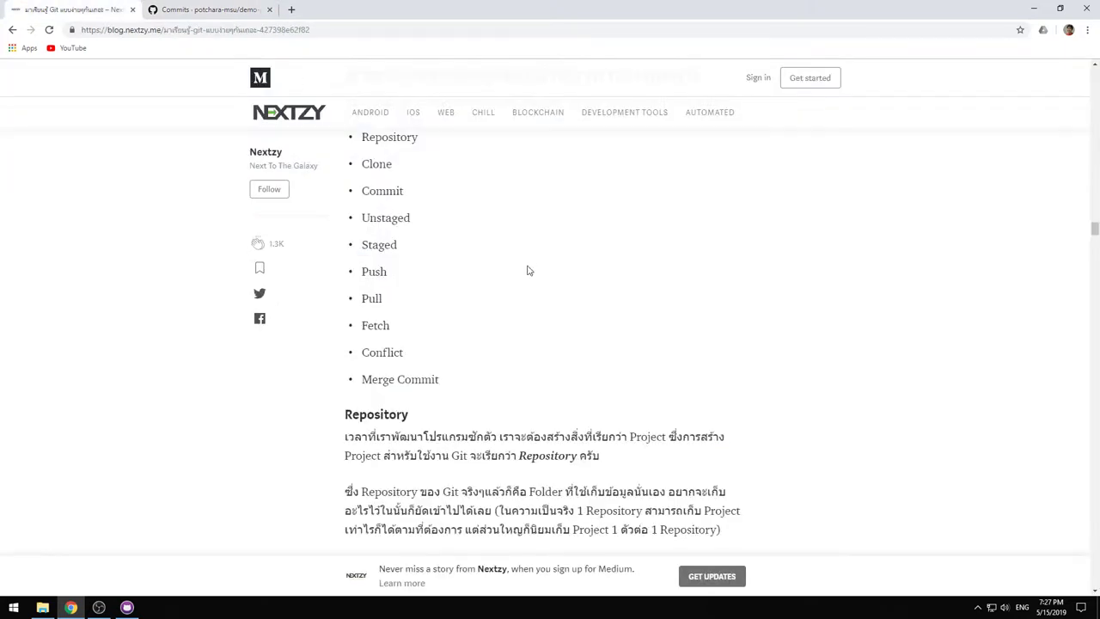
scroll(525, 270, down, 10)
scroll(520, 272, up, 15)
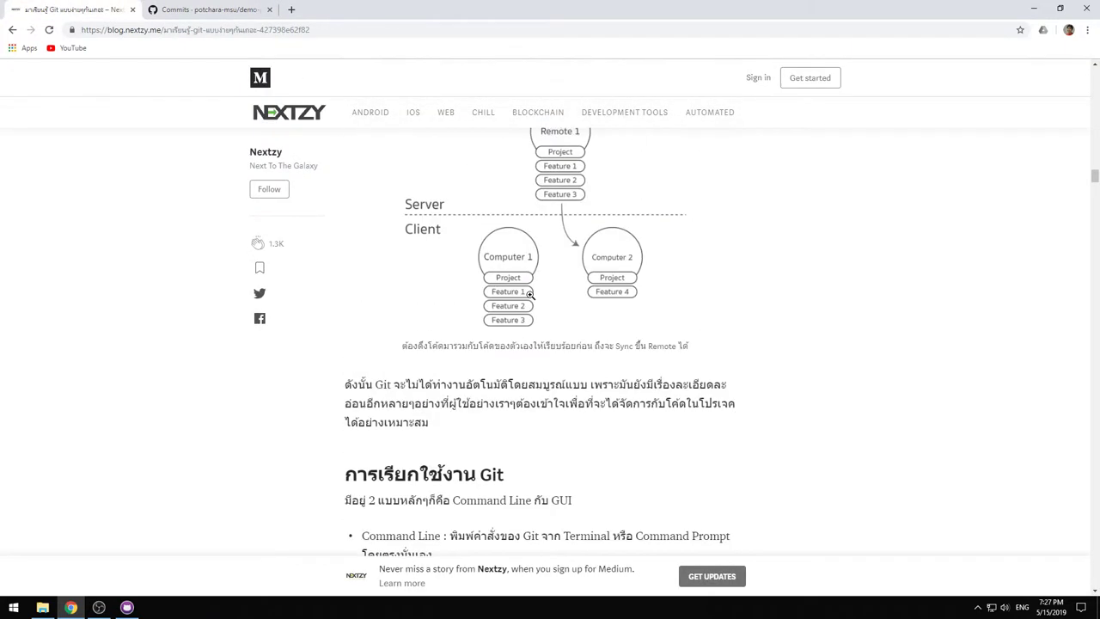
scroll(595, 519, down, 2)
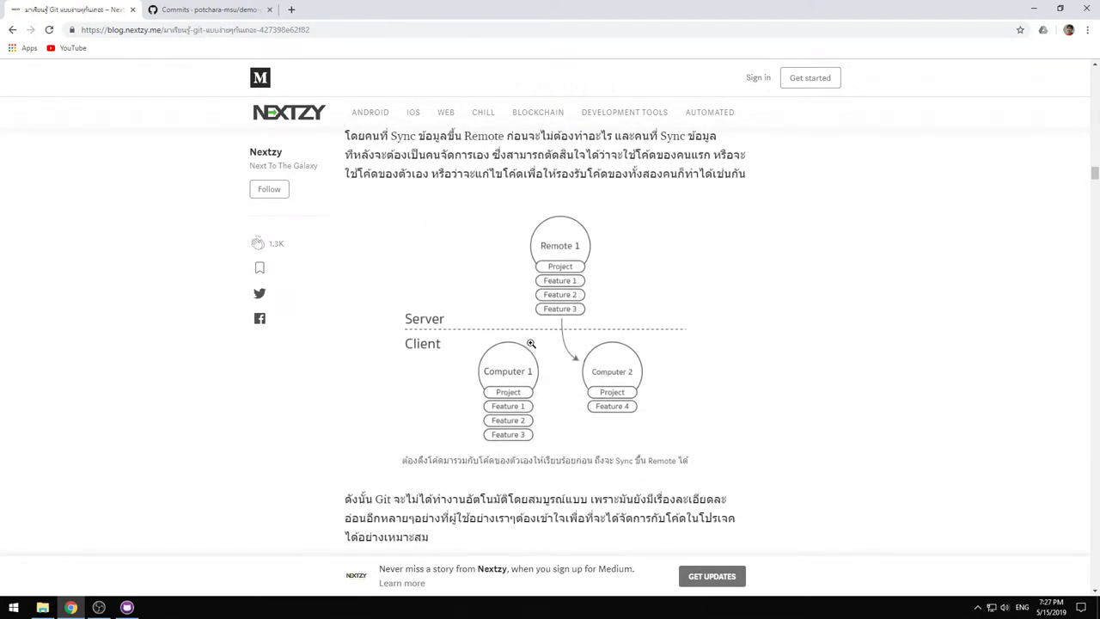
Switch to GitHub Desktop, place its window over the demo-project commits page, and pull from origin into the master branch.
click(221, 11)
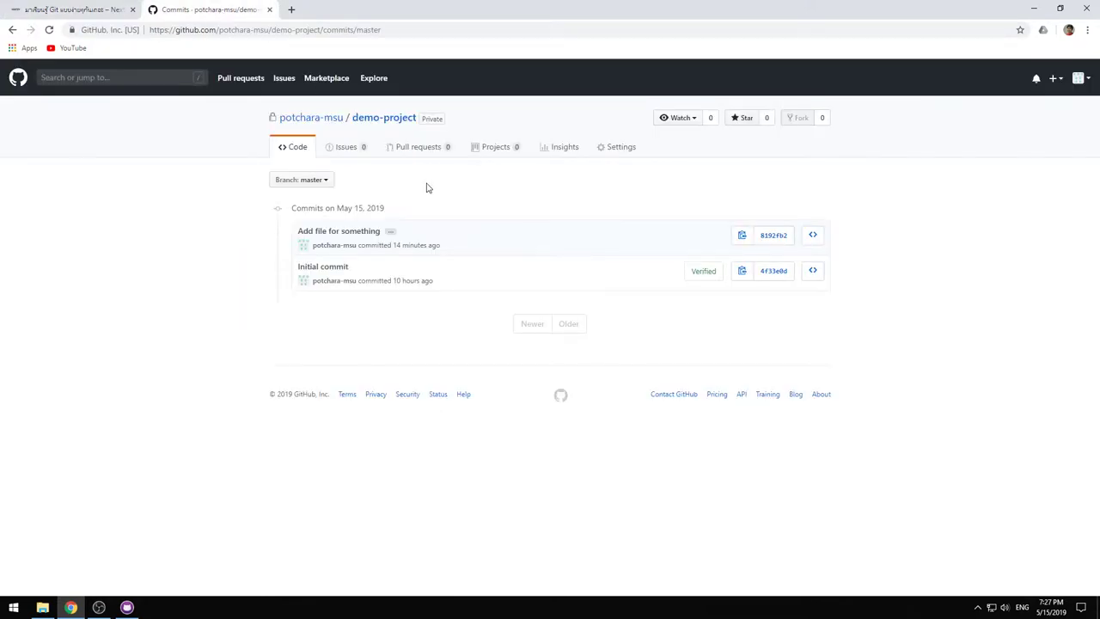
click(127, 607)
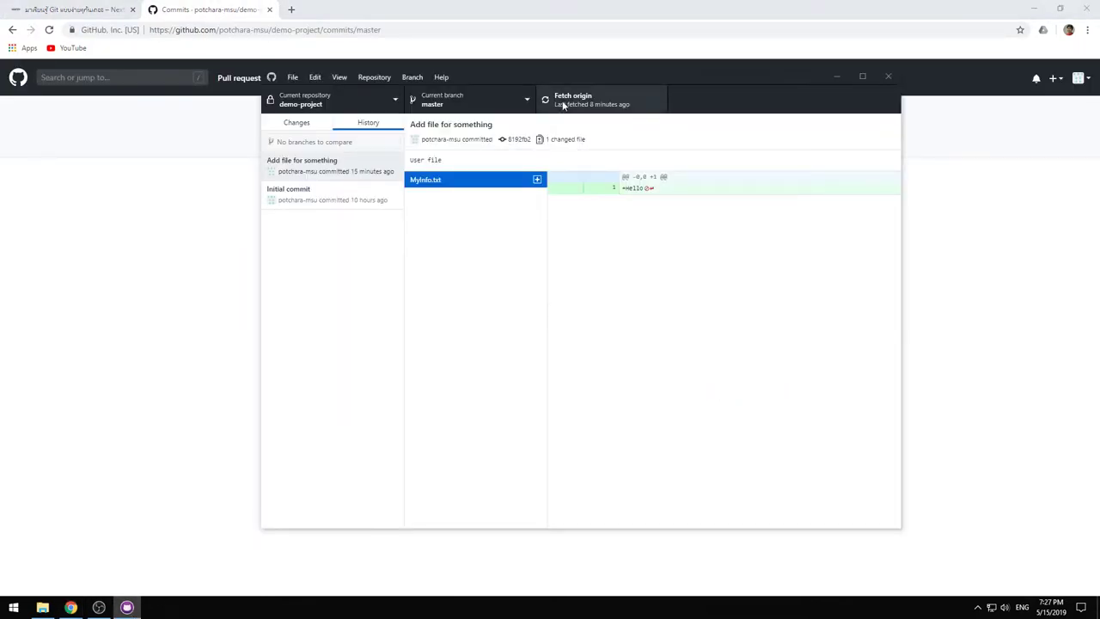
drag(513, 74, 764, 95)
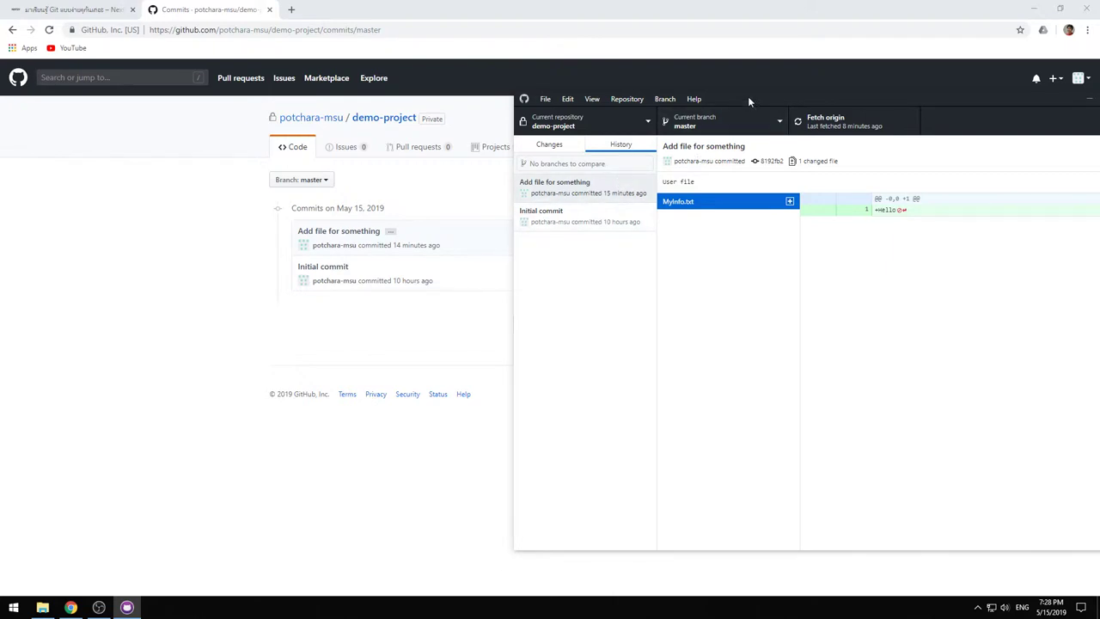
drag(745, 103, 720, 108)
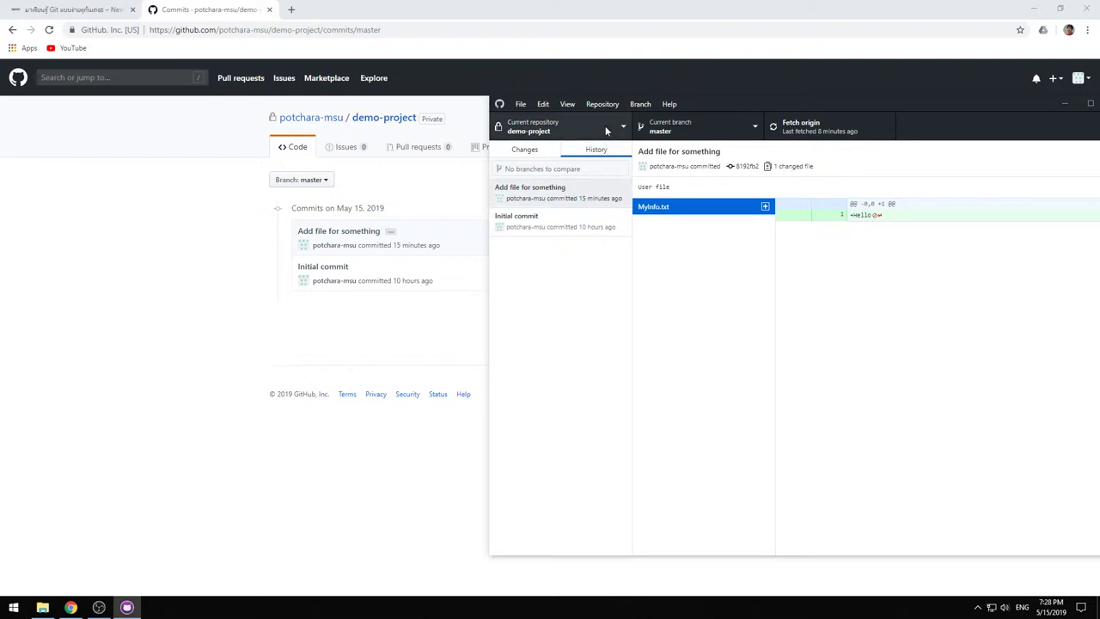
click(603, 104)
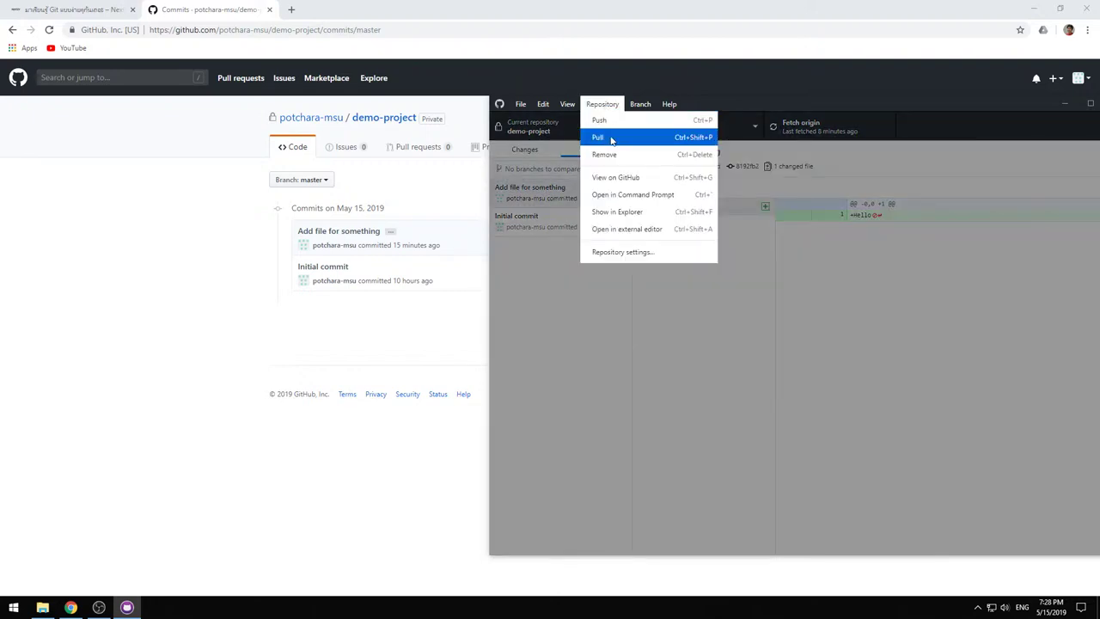
click(697, 142)
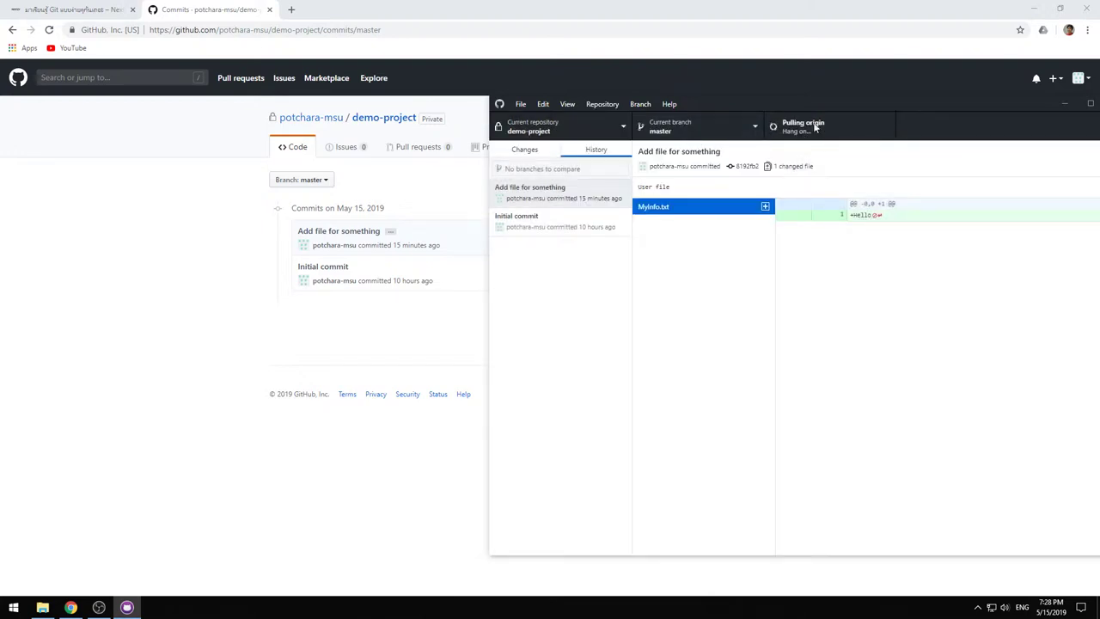
drag(807, 110, 656, 125)
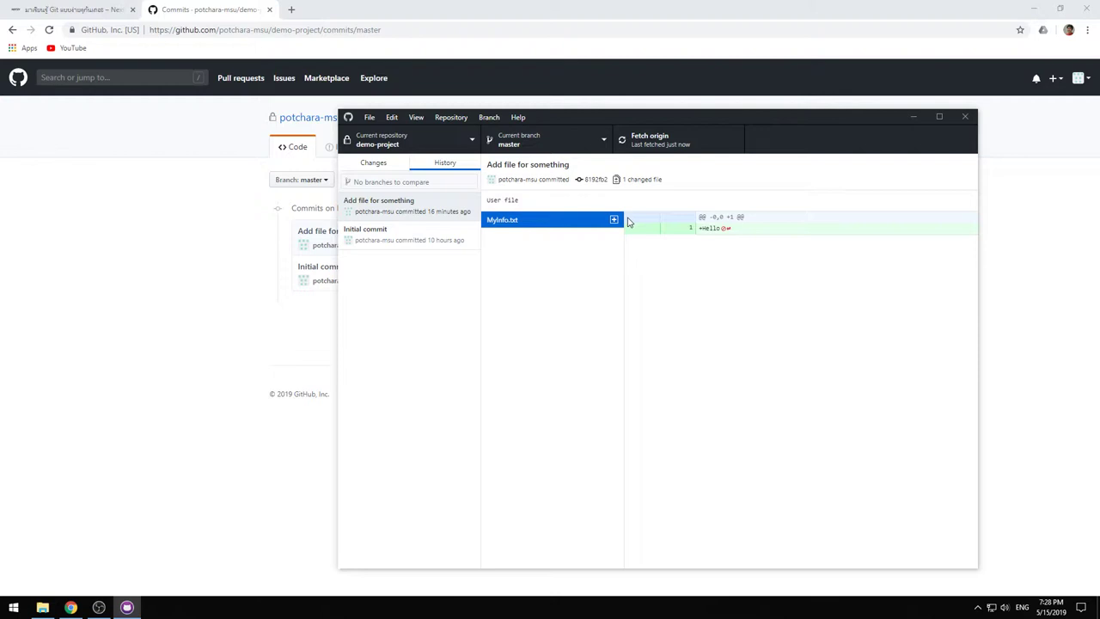
Compare the file changes in the "Add file for something" and "Initial commit" entries of the history.
click(429, 212)
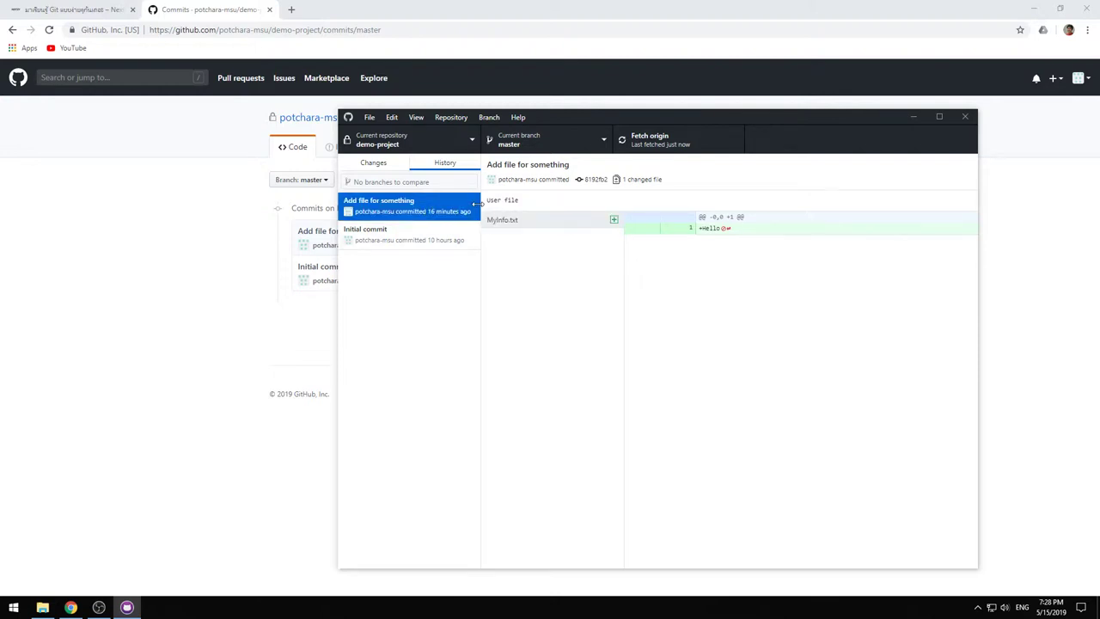
click(423, 233)
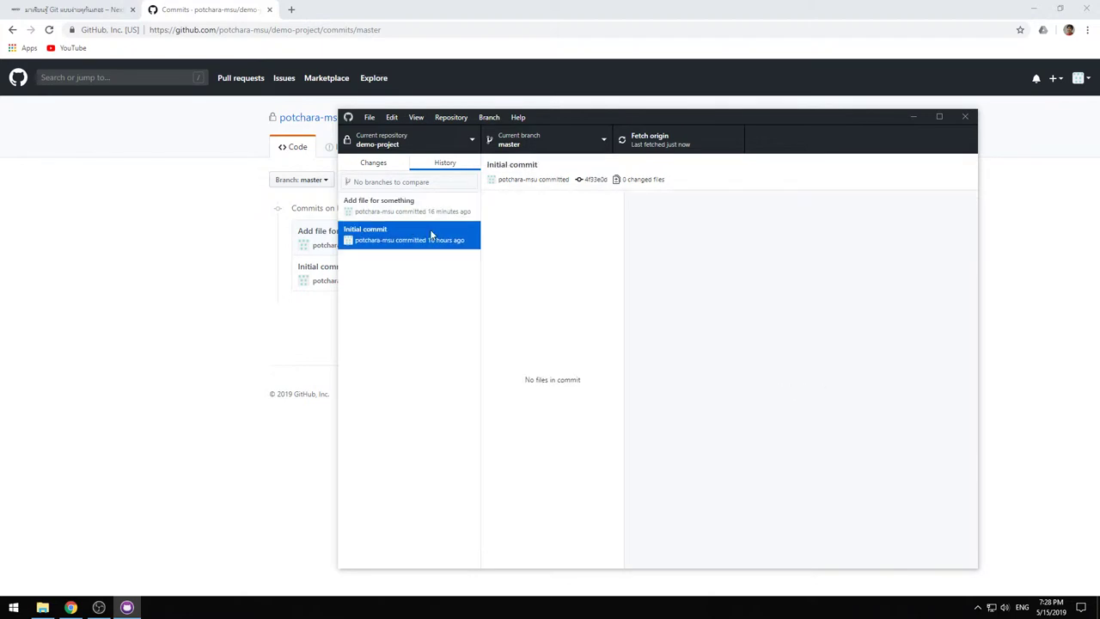
click(438, 212)
click(440, 231)
click(435, 215)
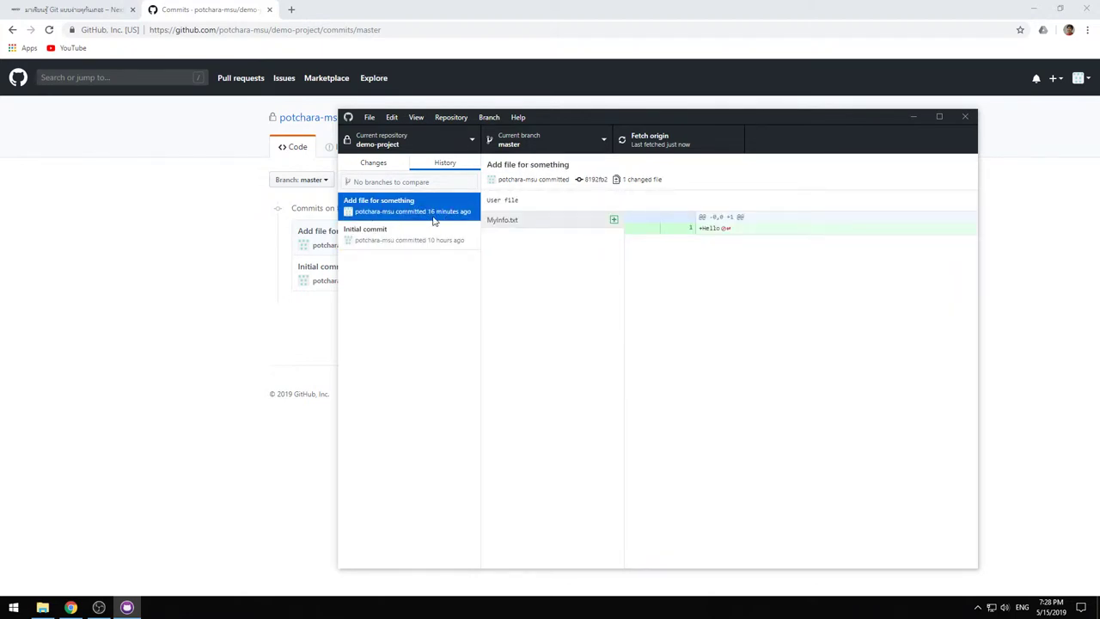
Revert the "Add file for something" commit and show the changes in the new revert commit.
right_click(409, 206)
click(458, 215)
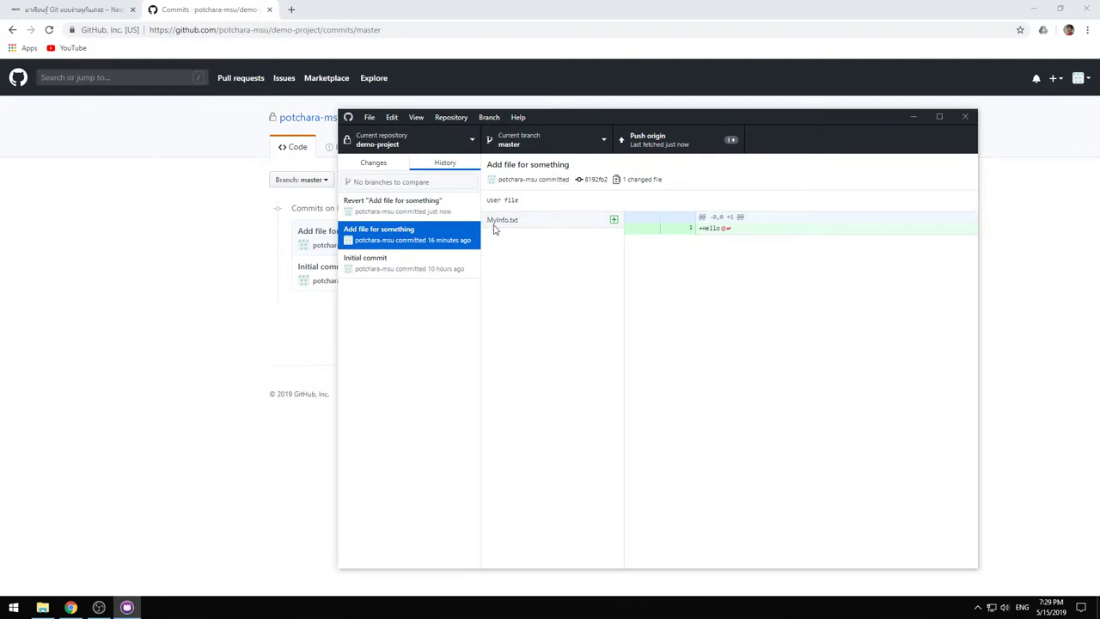
click(457, 215)
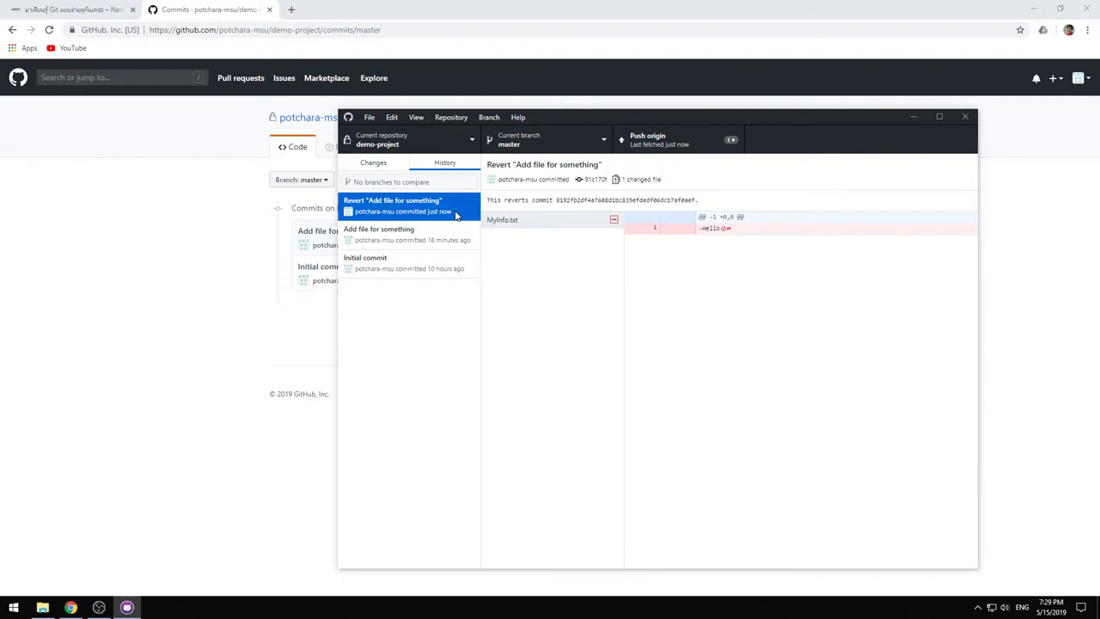
Check the local changes overview, and switch to Chrome to inspect demo-project's files and commit list on GitHub before pushing.
click(392, 169)
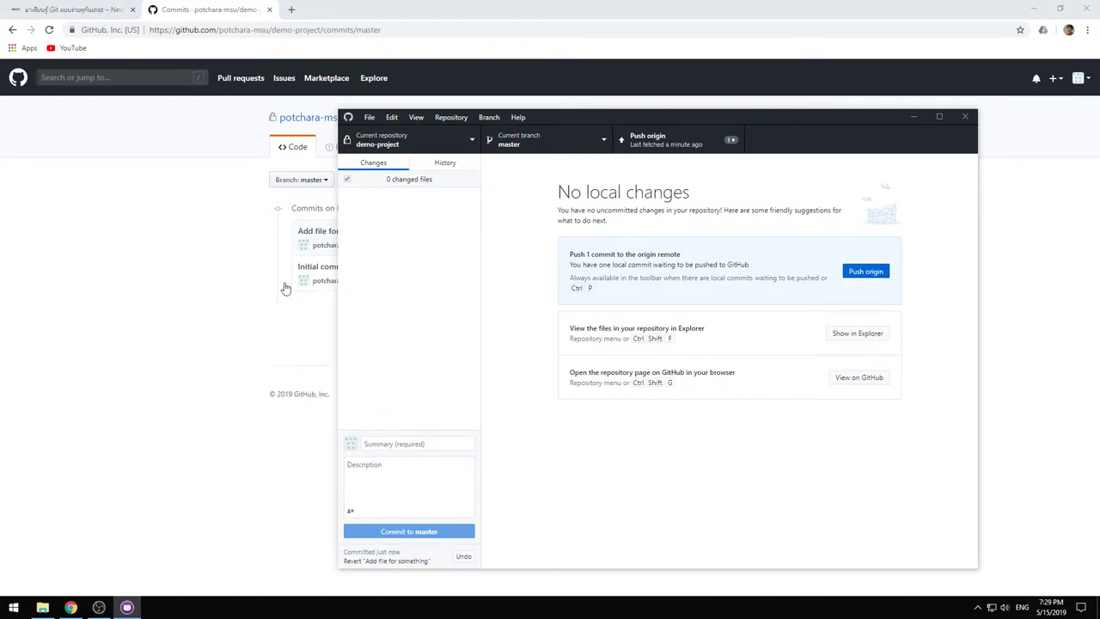
click(181, 278)
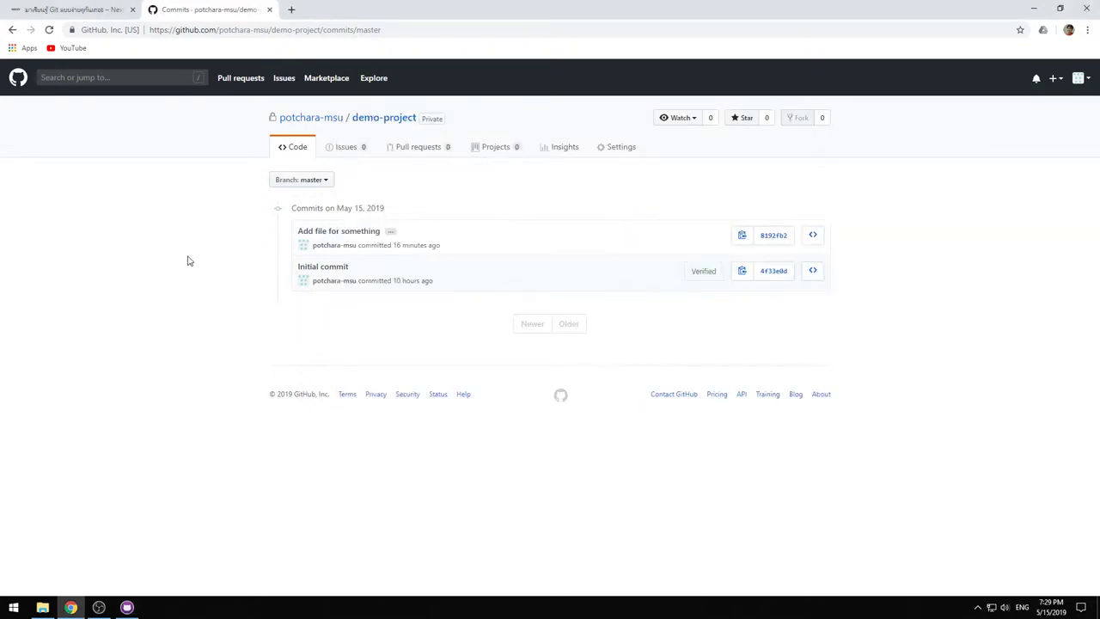
click(388, 121)
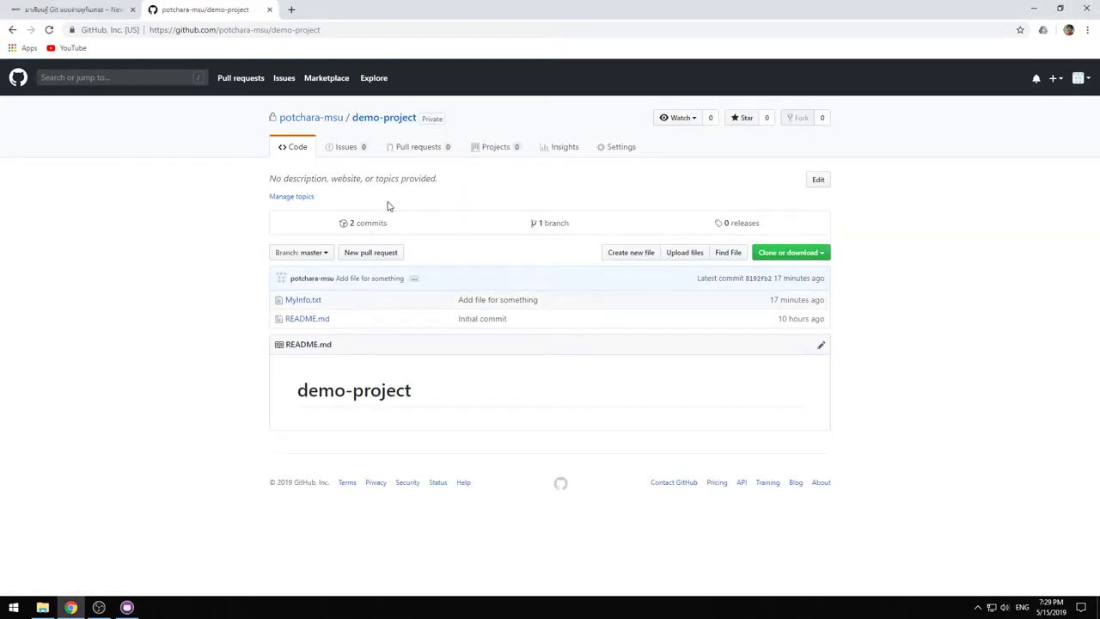
click(368, 228)
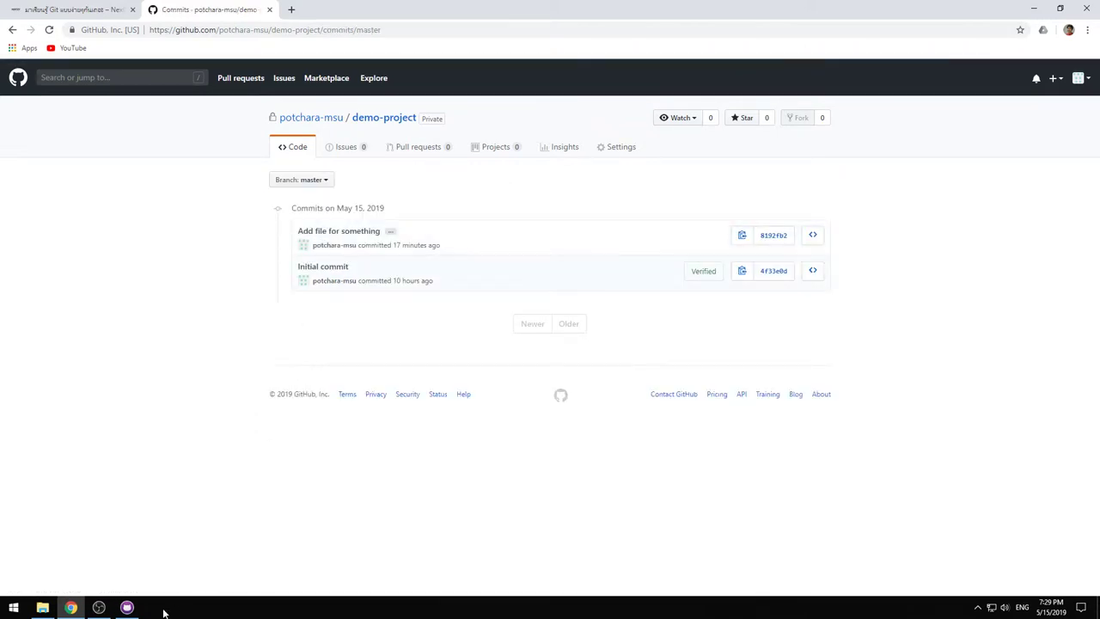
Push the revert commit to origin from GitHub Desktop and review each of the commits in the history.
click(126, 607)
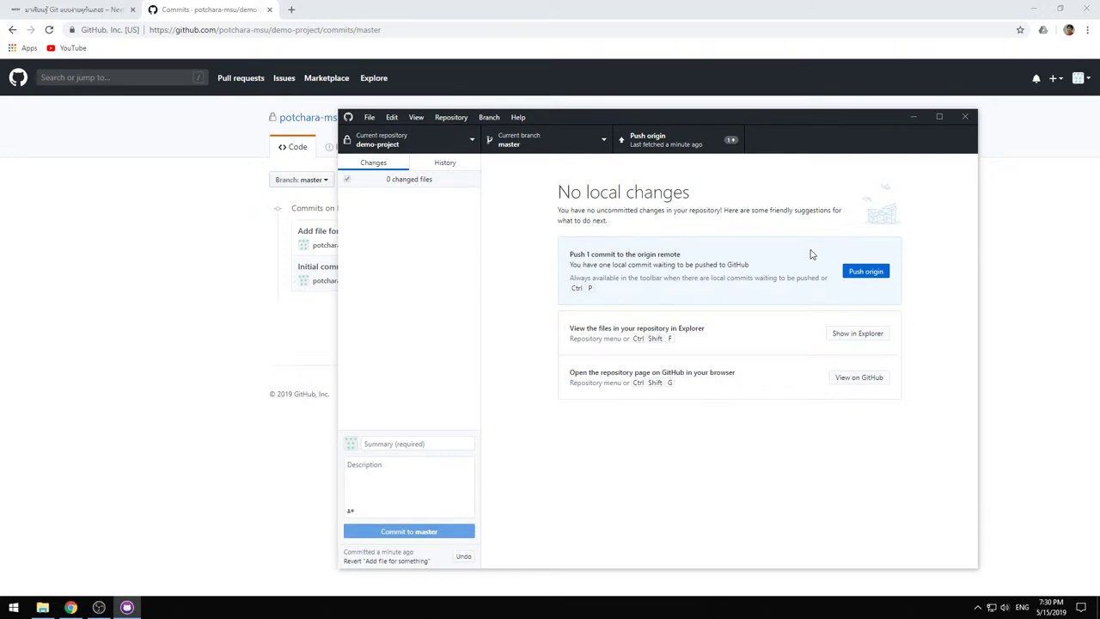
click(862, 276)
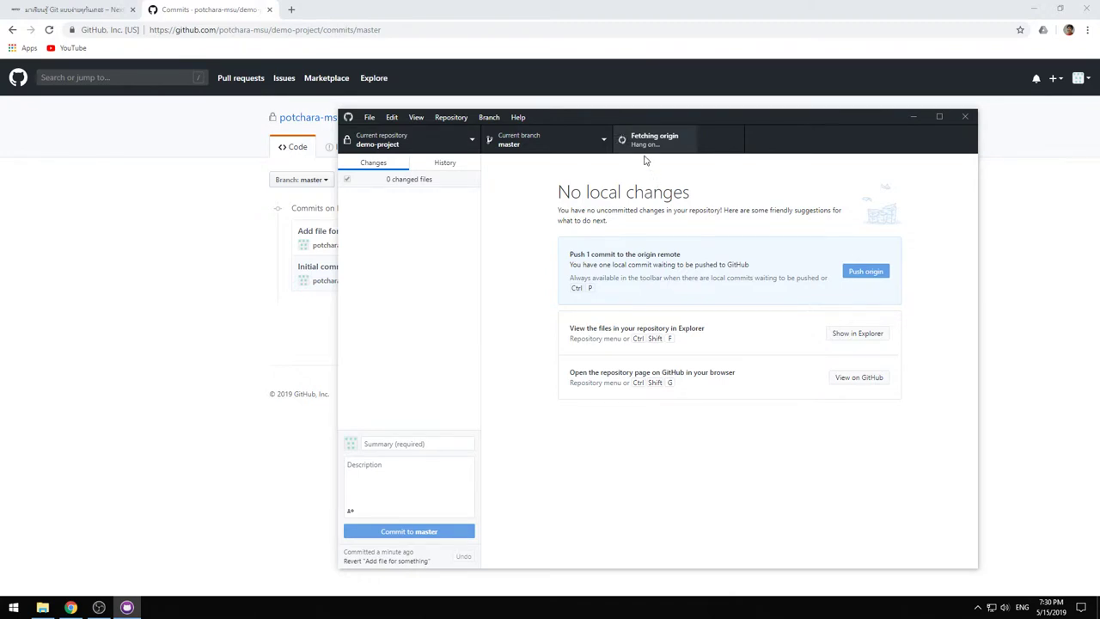
click(448, 163)
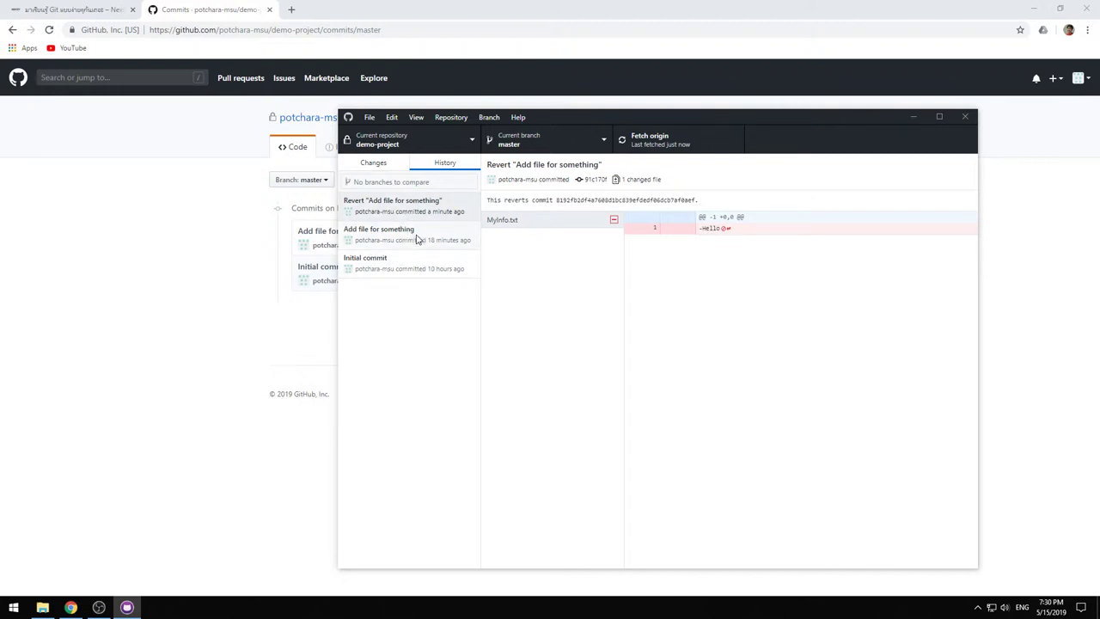
click(409, 260)
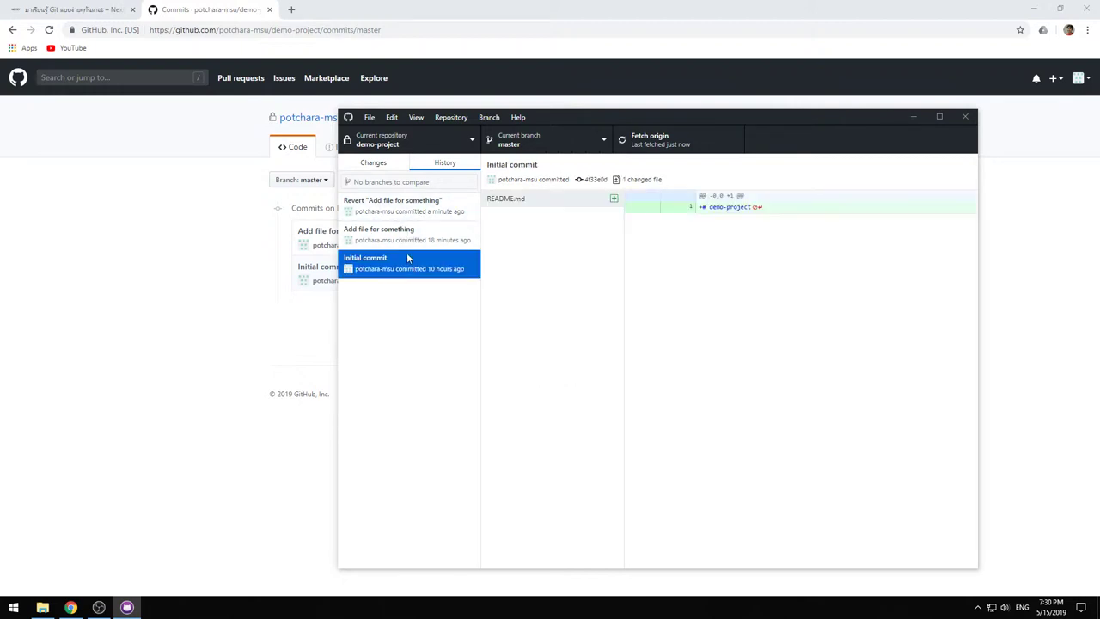
click(417, 241)
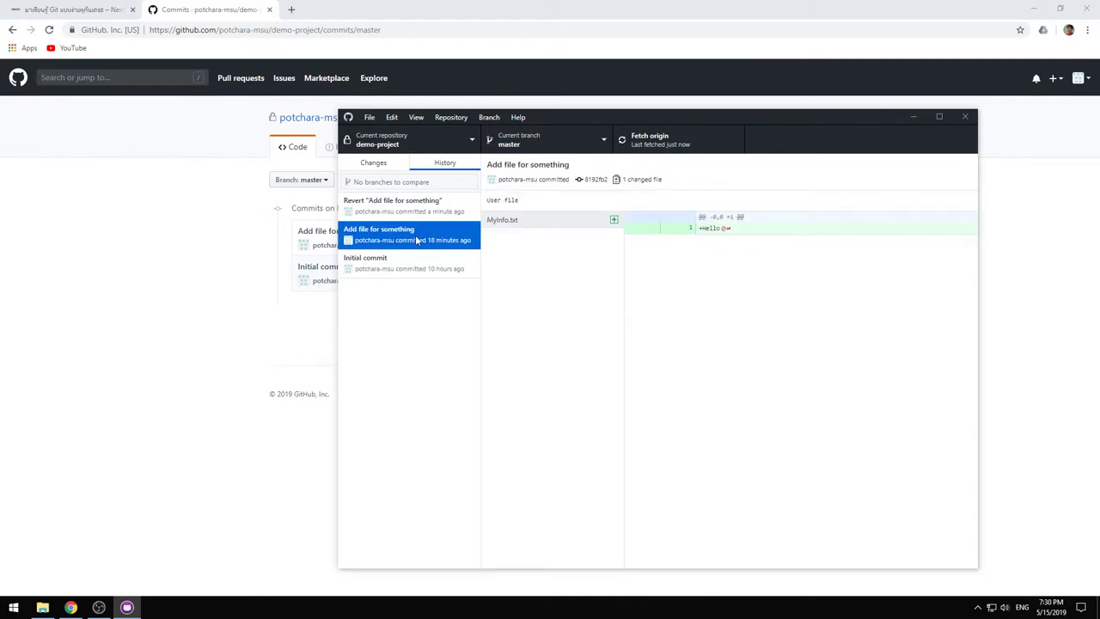
click(420, 221)
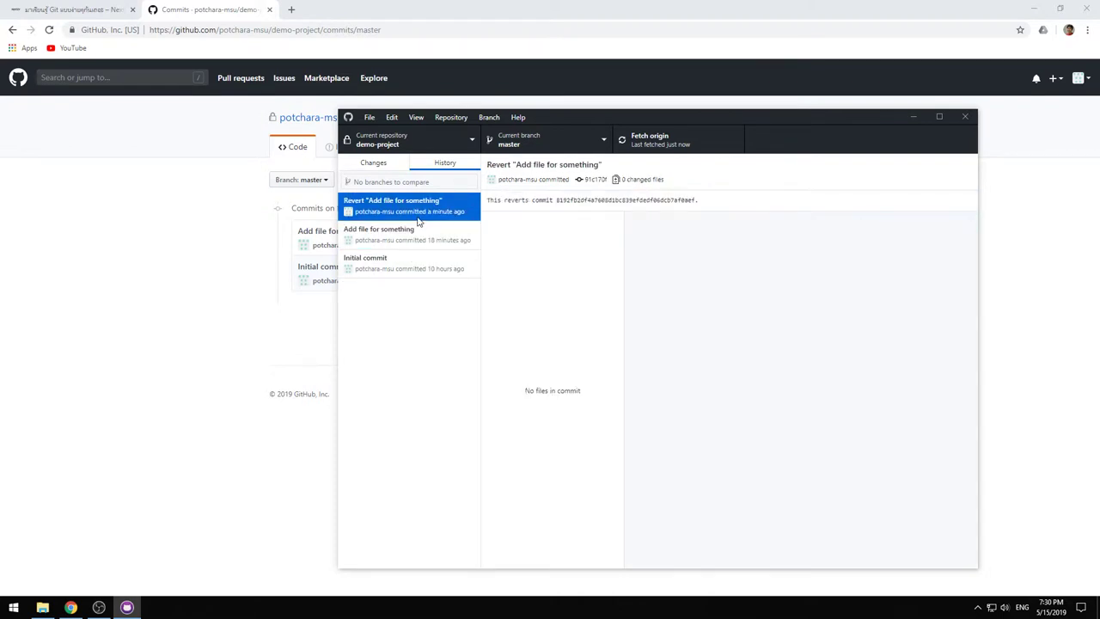
Switch to Chrome and check demo-project's refreshed file list and commit list on GitHub for the pushed revert.
click(195, 233)
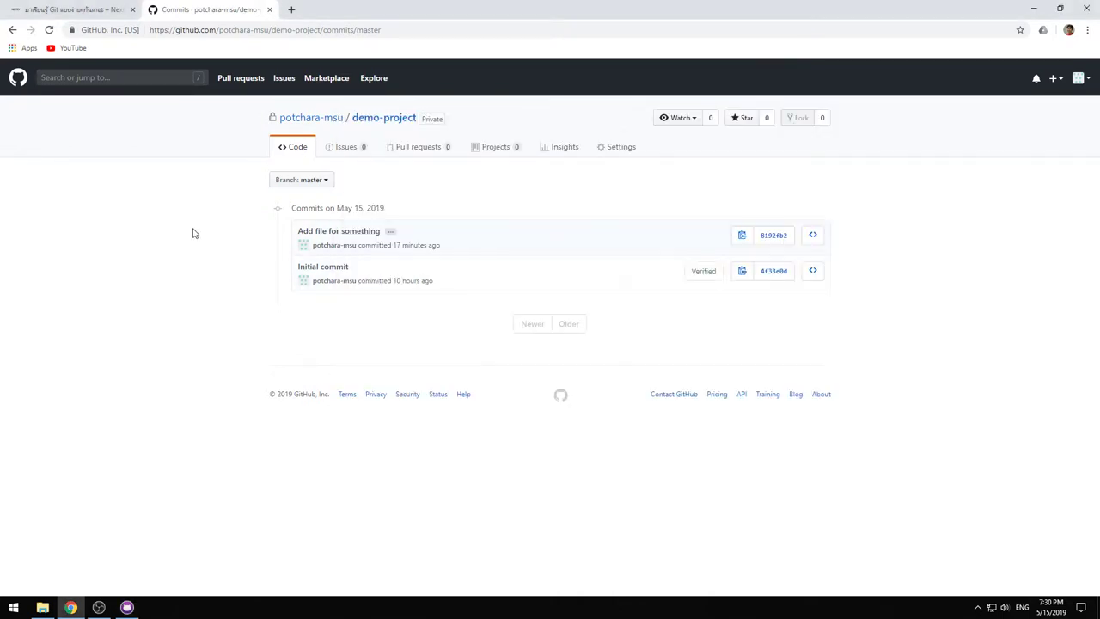
click(389, 118)
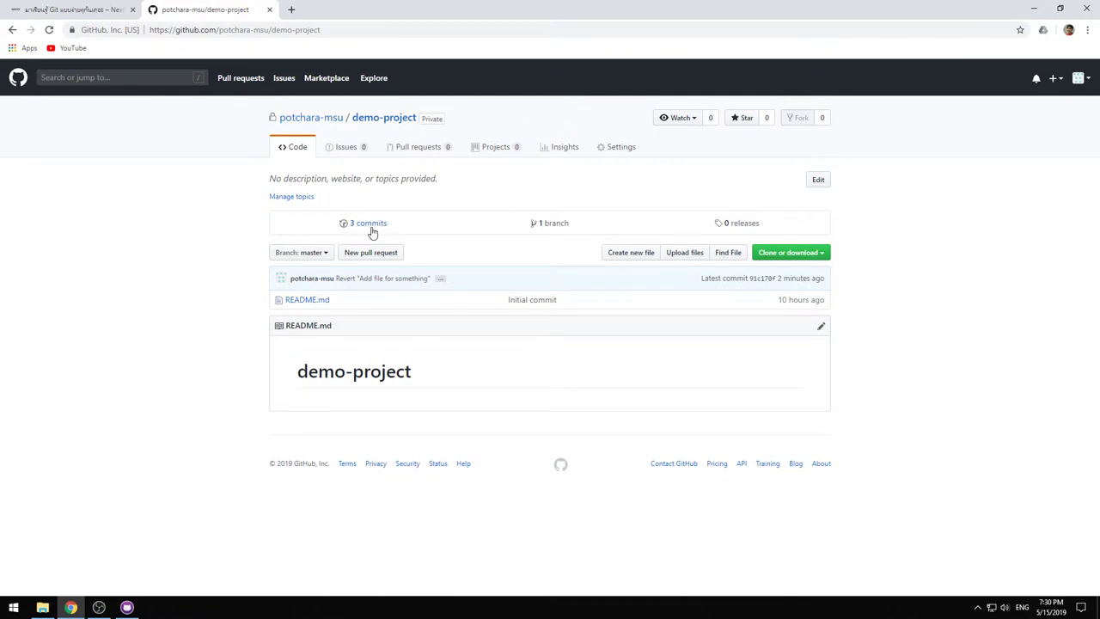
click(375, 228)
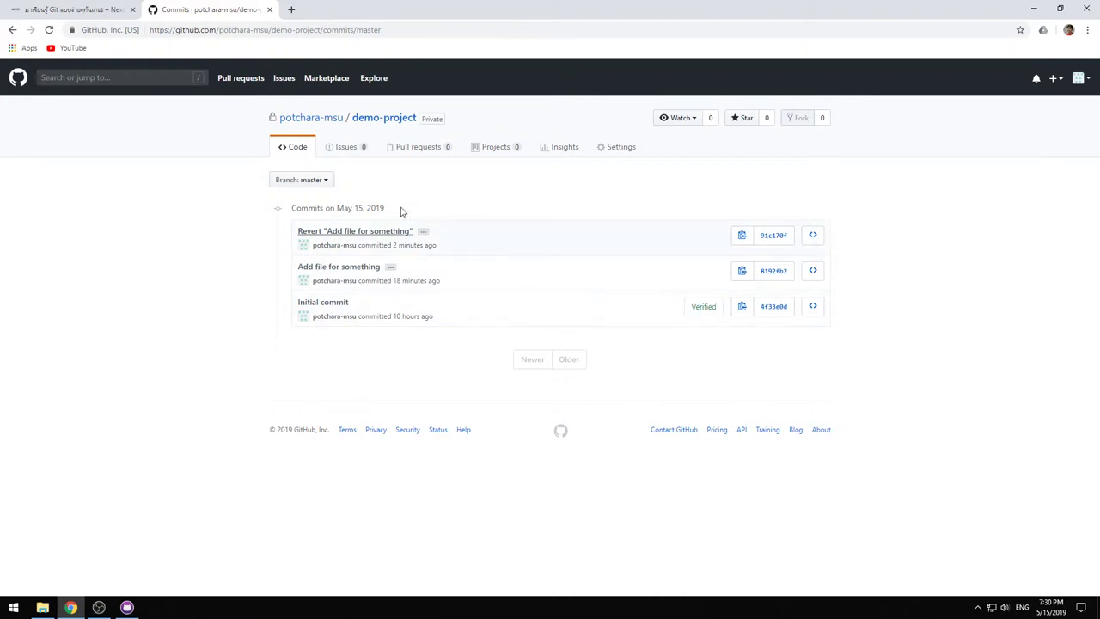
Return to GitHub Desktop and look through the older commits, ending on the revert of "Add file for something".
click(127, 608)
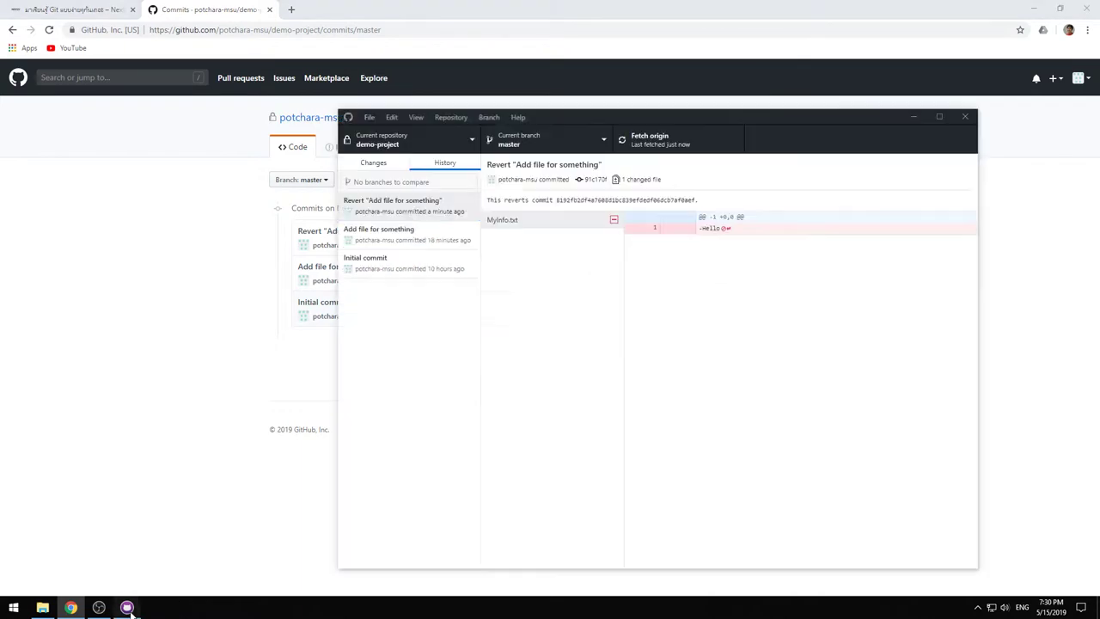
click(423, 240)
click(418, 262)
key(Up)
key(Up)
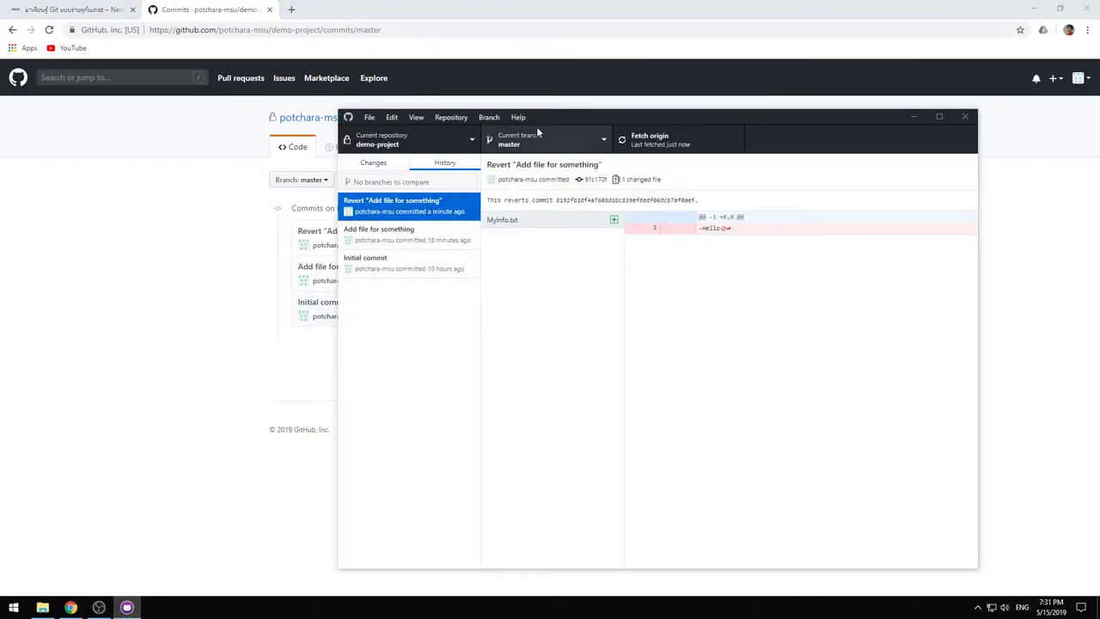
Pull demo-project from origin again and show the local uncommitted changes.
click(451, 117)
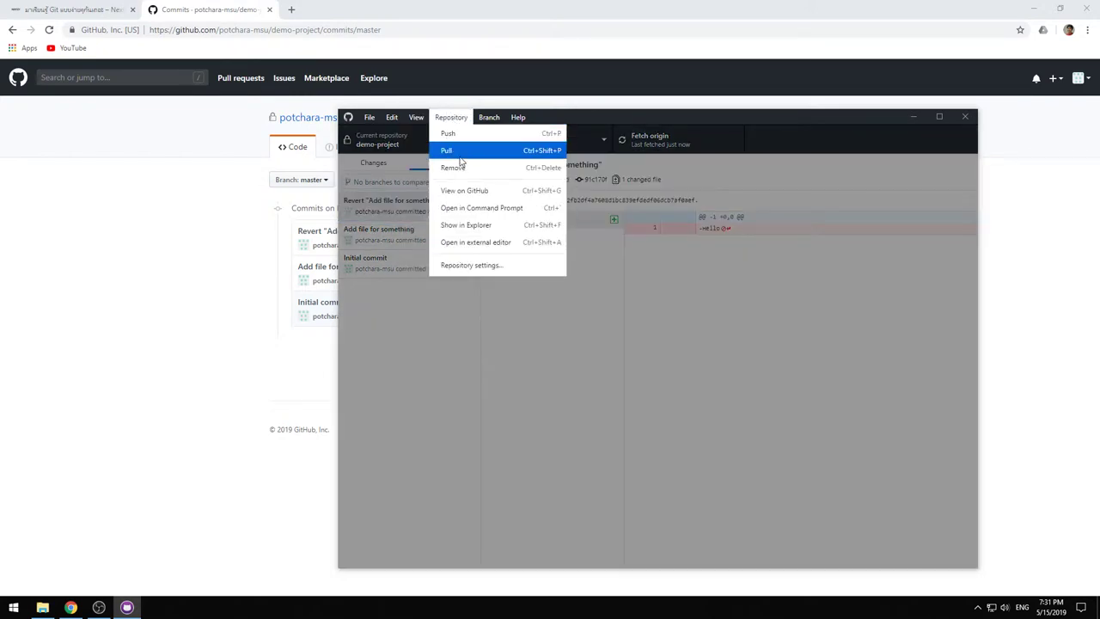
click(459, 150)
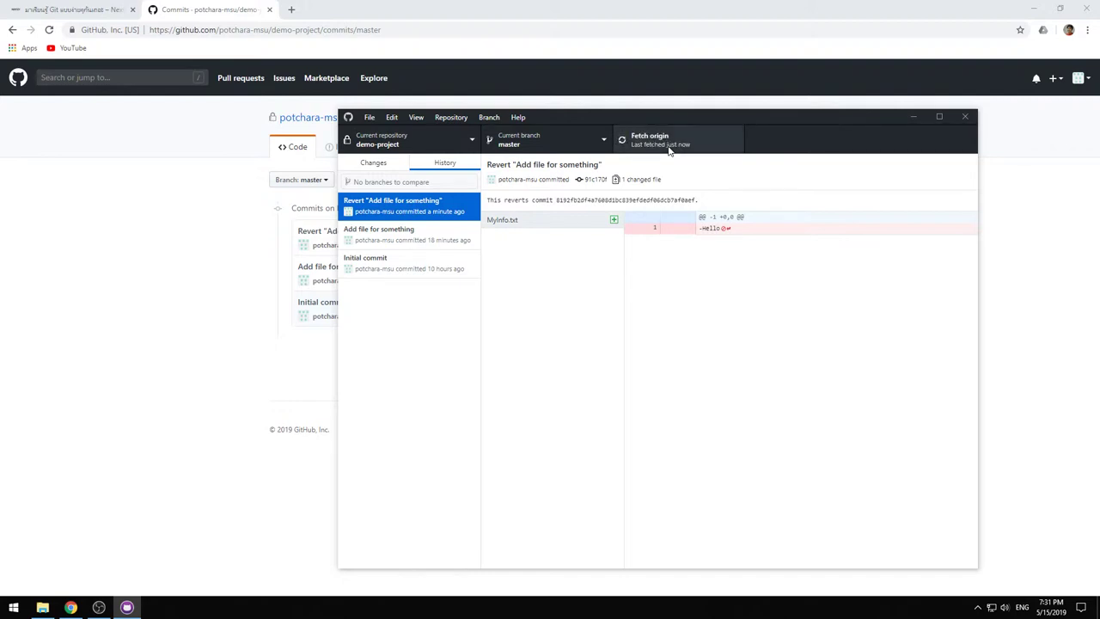
click(388, 163)
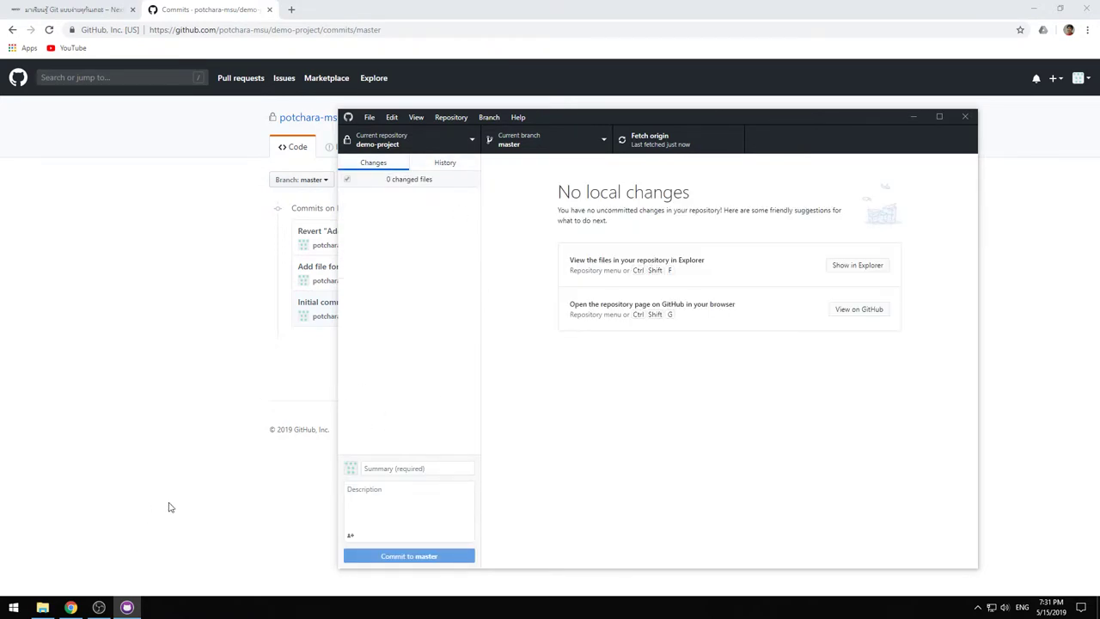
Switch to Chrome and open demo-project's main page on GitHub to check its file list and README heading.
click(193, 394)
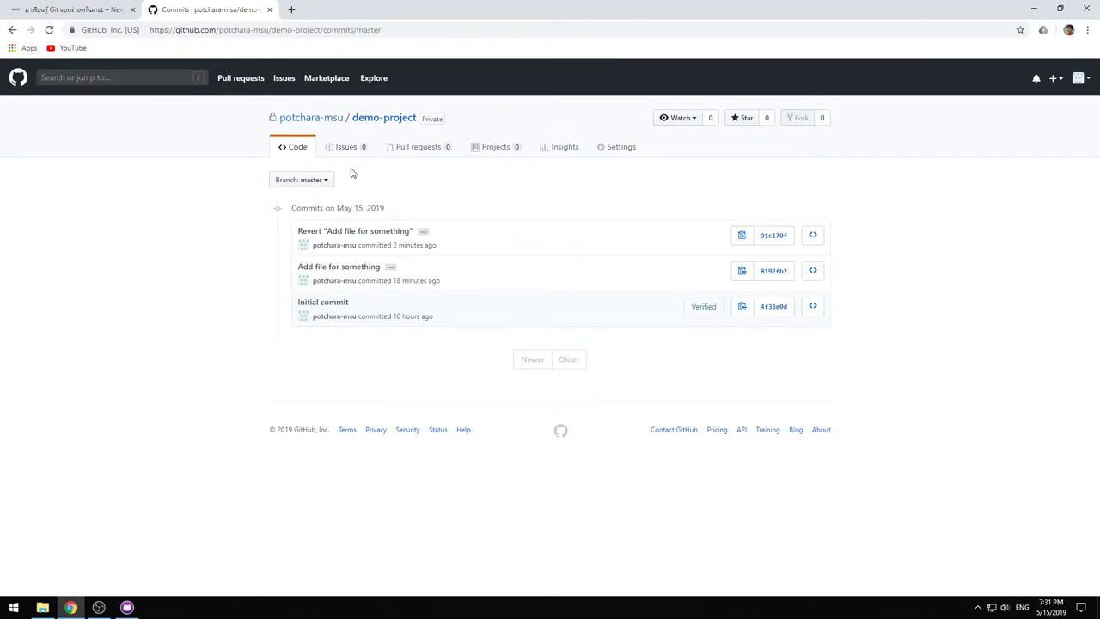
click(376, 121)
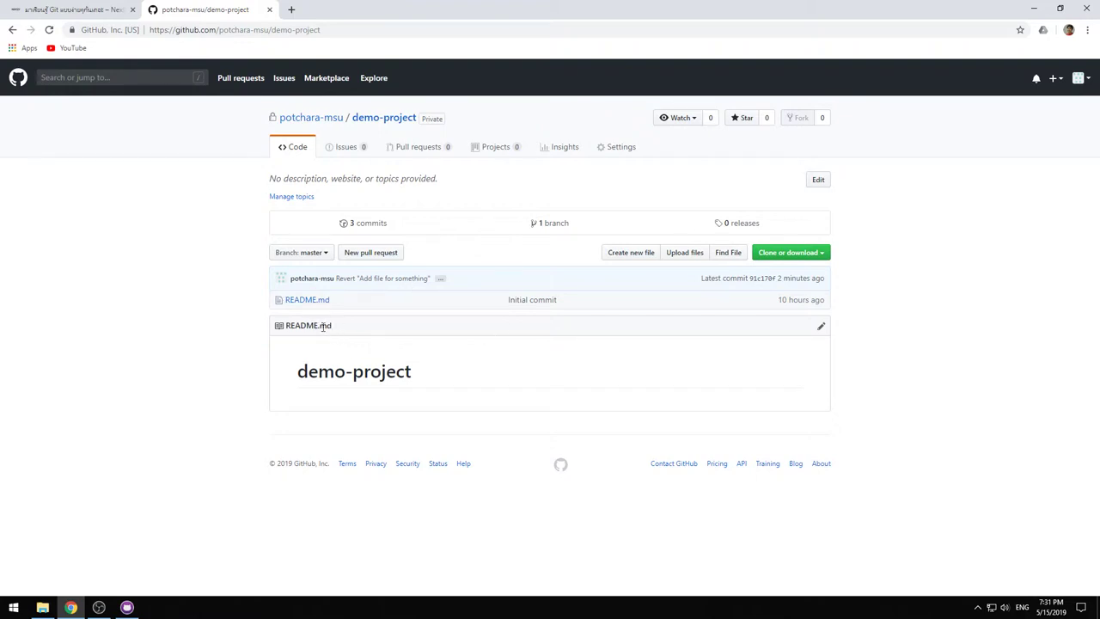
drag(294, 326, 361, 370)
click(363, 370)
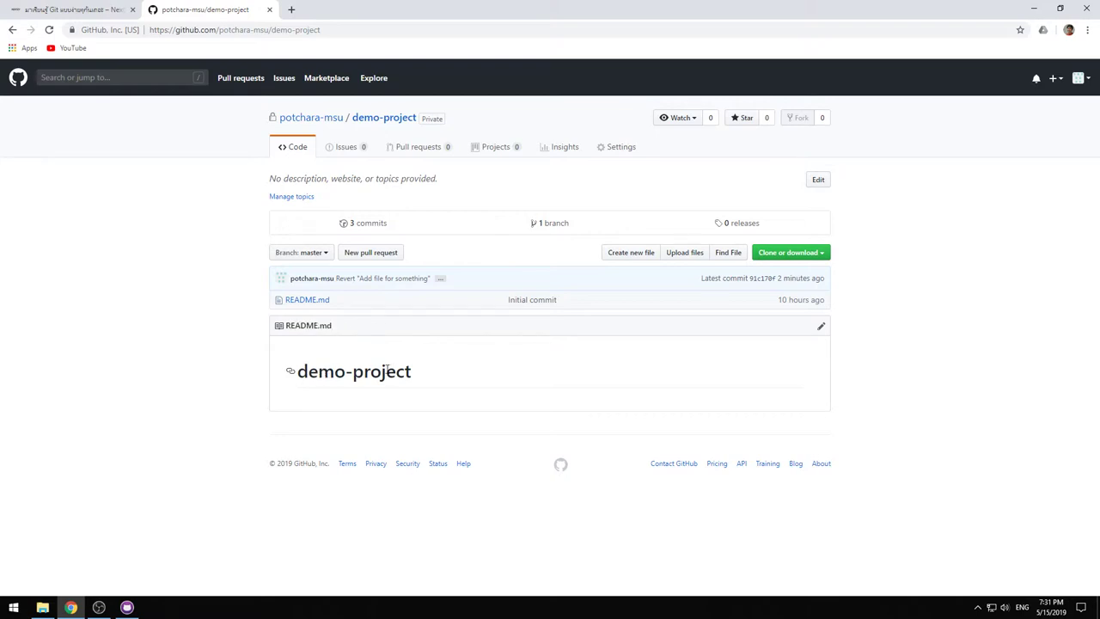
Open Documents\GitHub\demo-project in File Explorer and place the window beside the GitHub page to compare the local files with the remote ones.
click(43, 608)
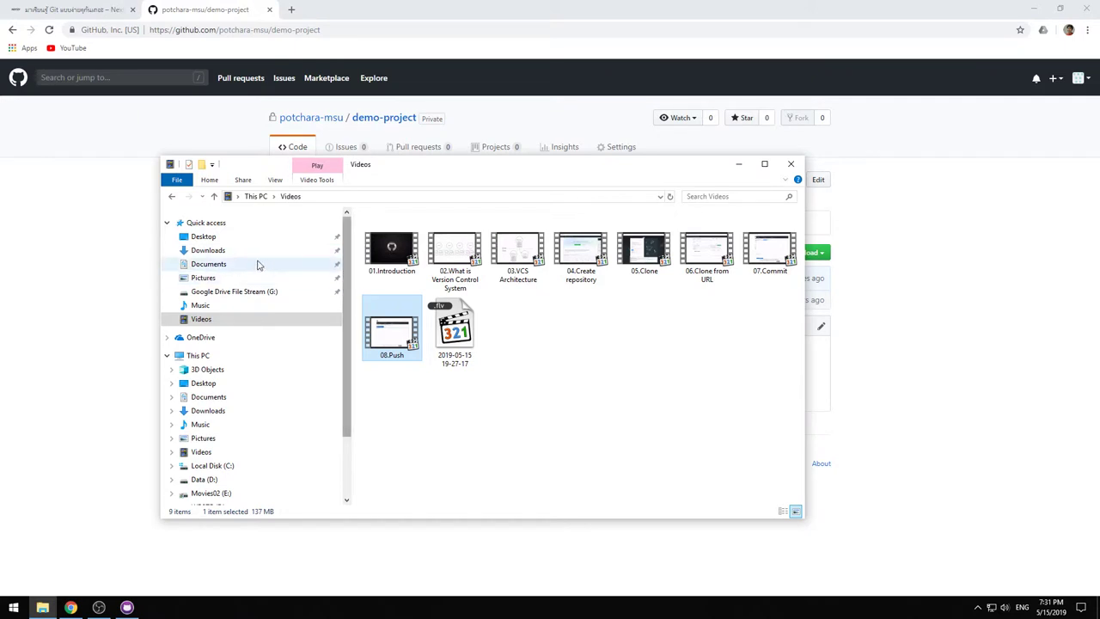
click(222, 264)
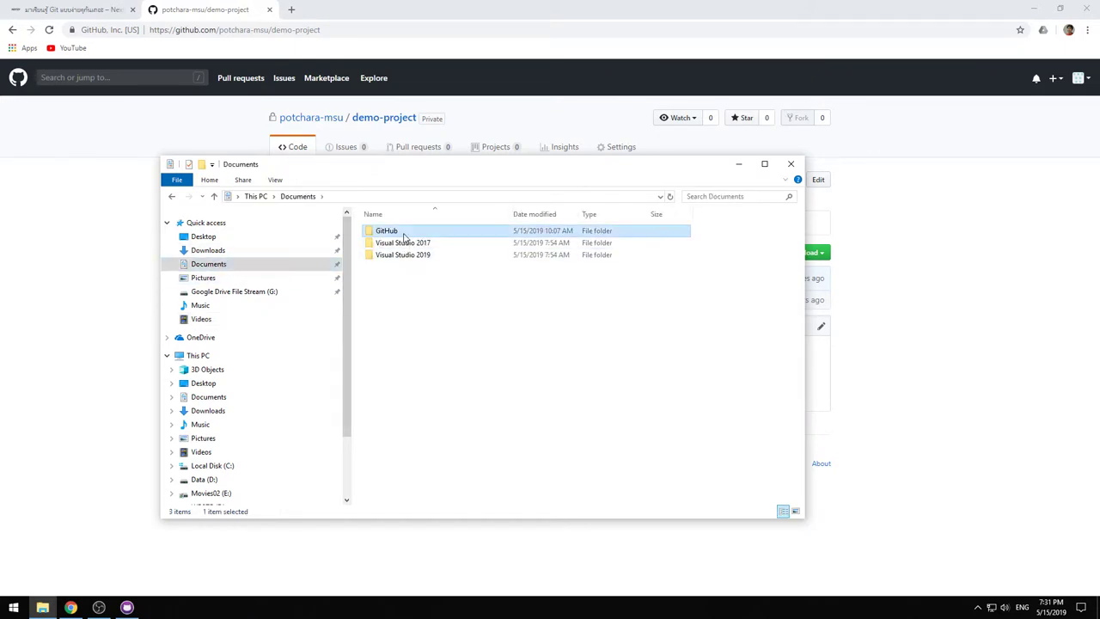
double_click(405, 232)
double_click(411, 234)
click(418, 238)
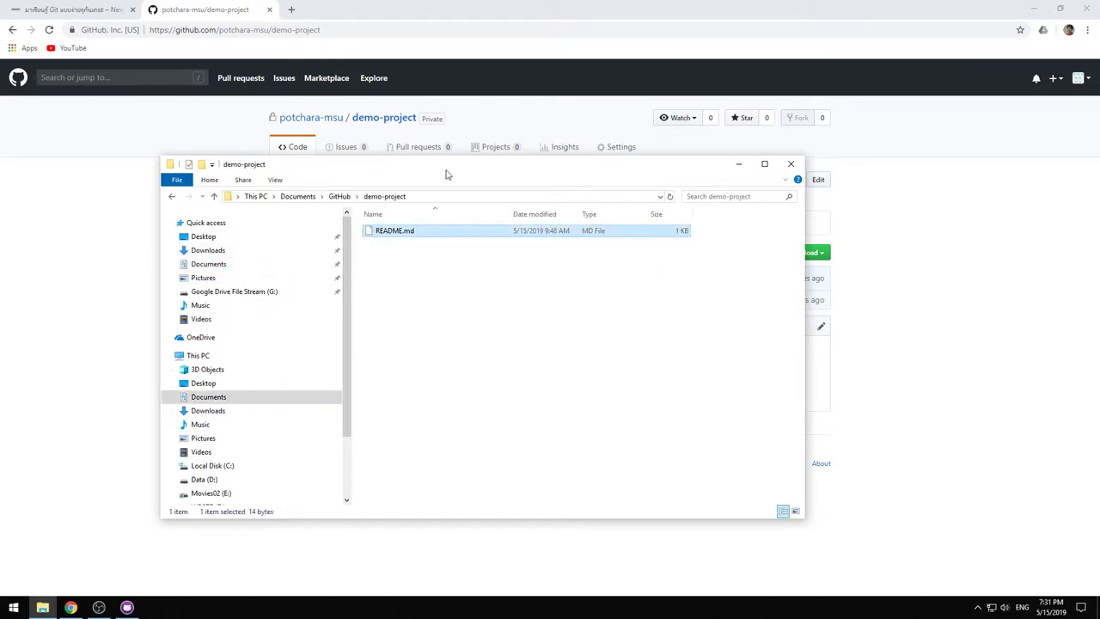
drag(447, 171, 784, 144)
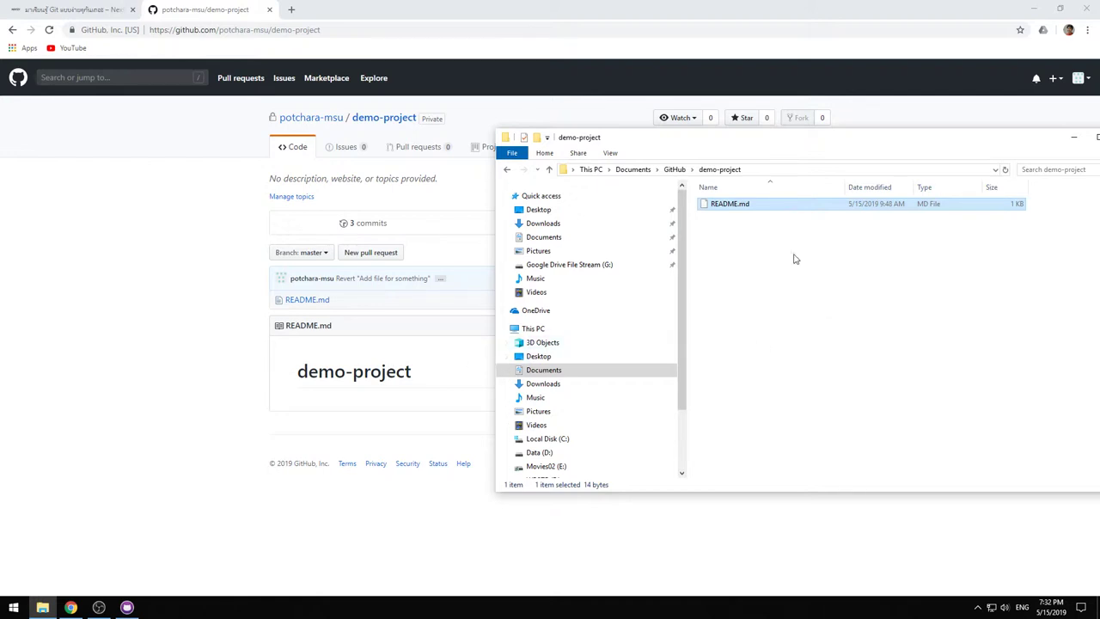
click(770, 242)
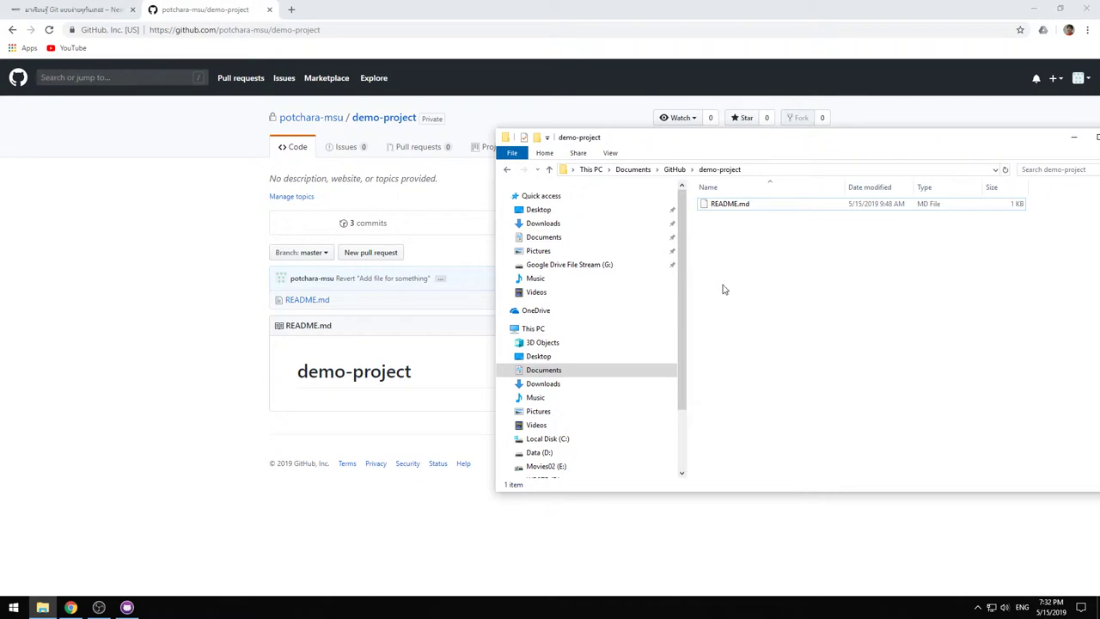
click(722, 210)
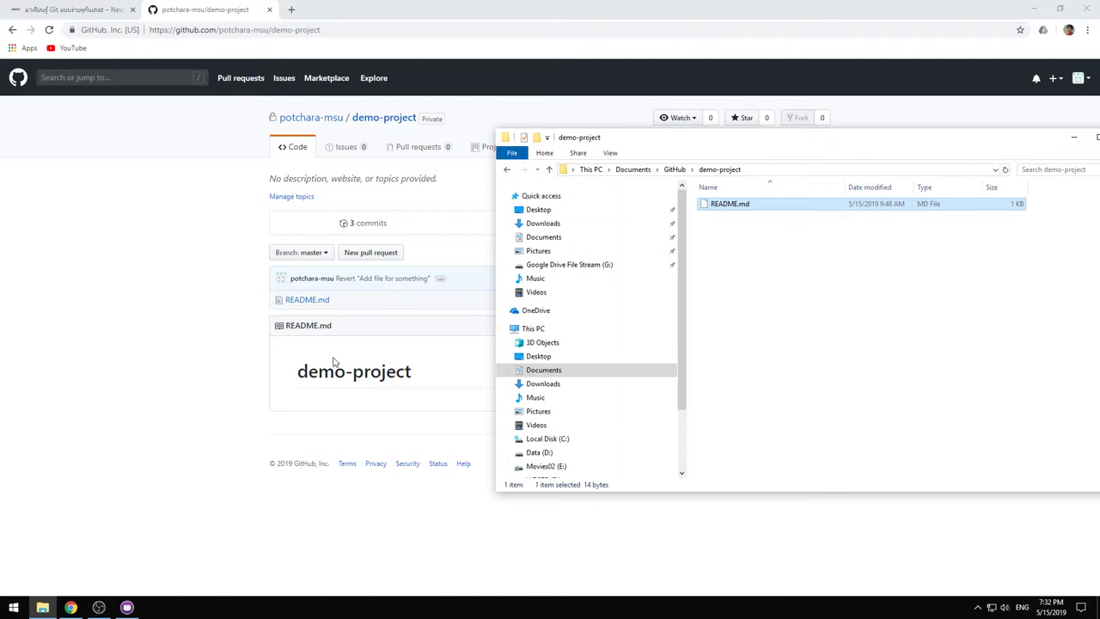
Open the local README.md in Notepad++, compare its heading text with the README on GitHub, and close the editor.
right_click(748, 206)
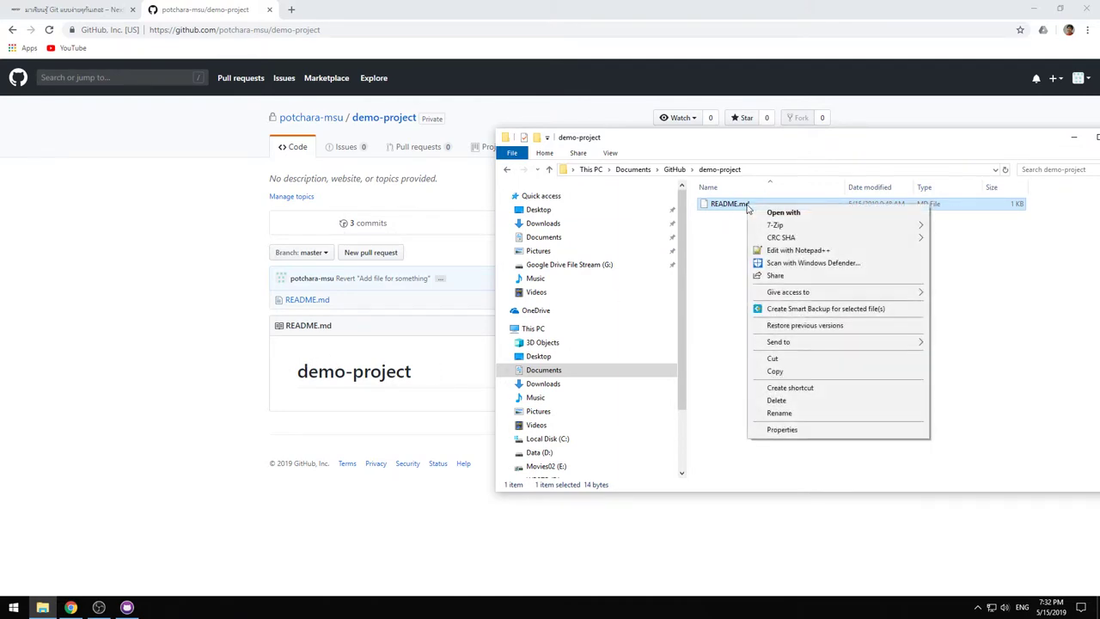
click(793, 251)
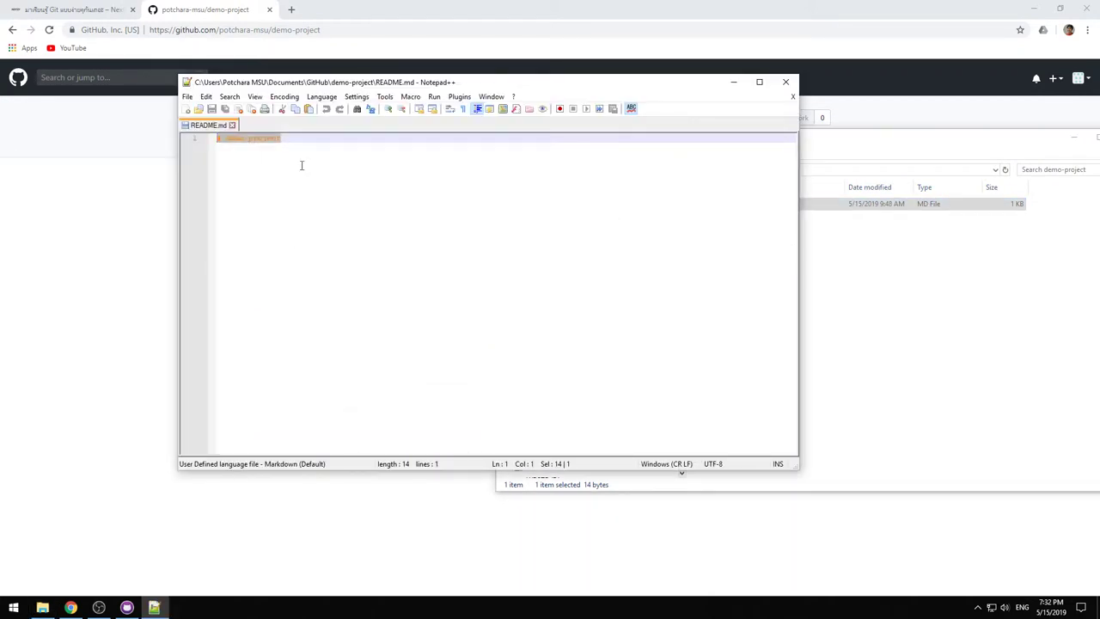
drag(307, 83, 607, 221)
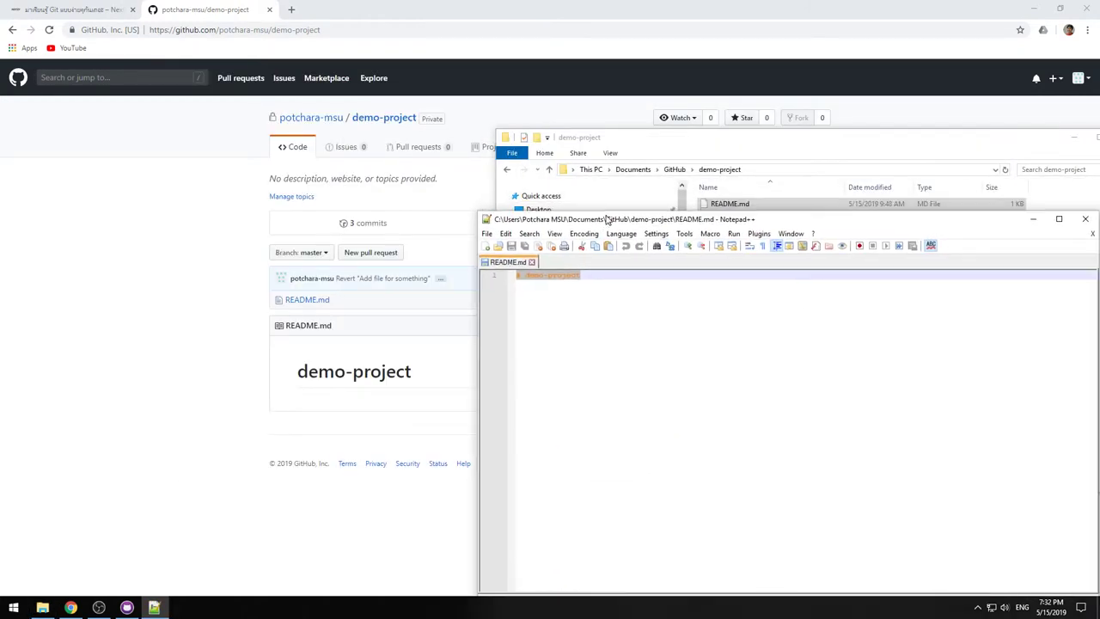
click(533, 279)
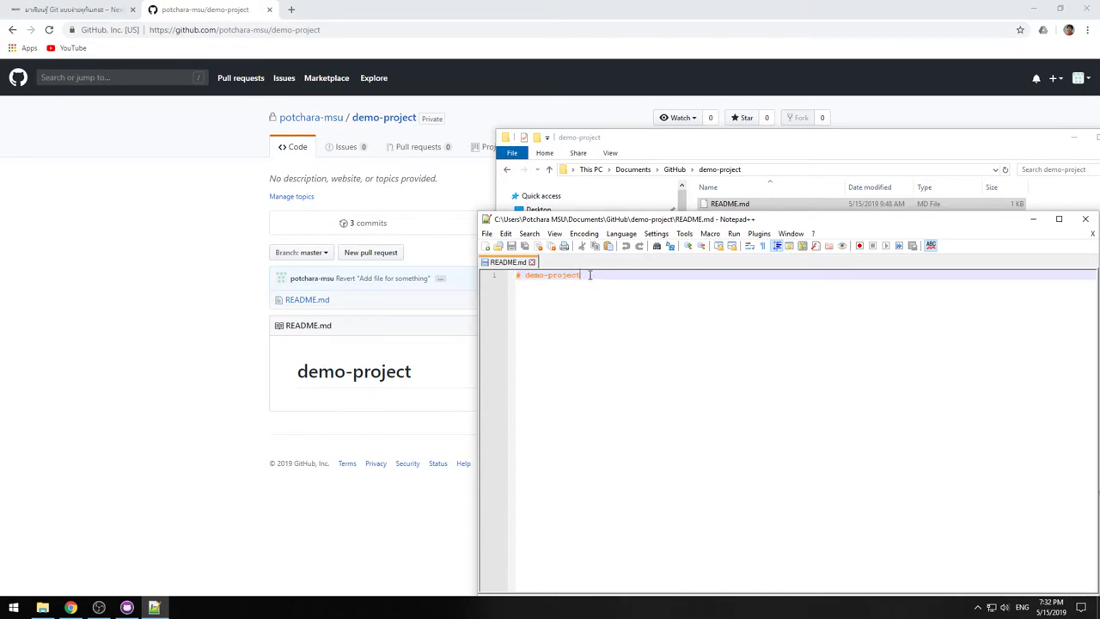
drag(591, 275, 533, 275)
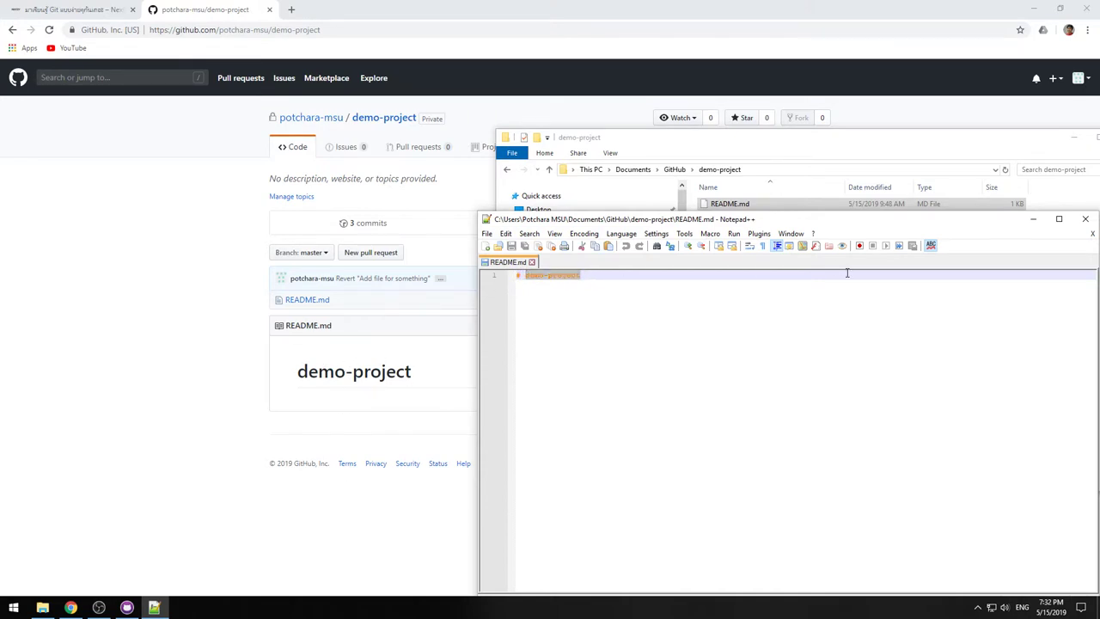
drag(844, 220, 543, 153)
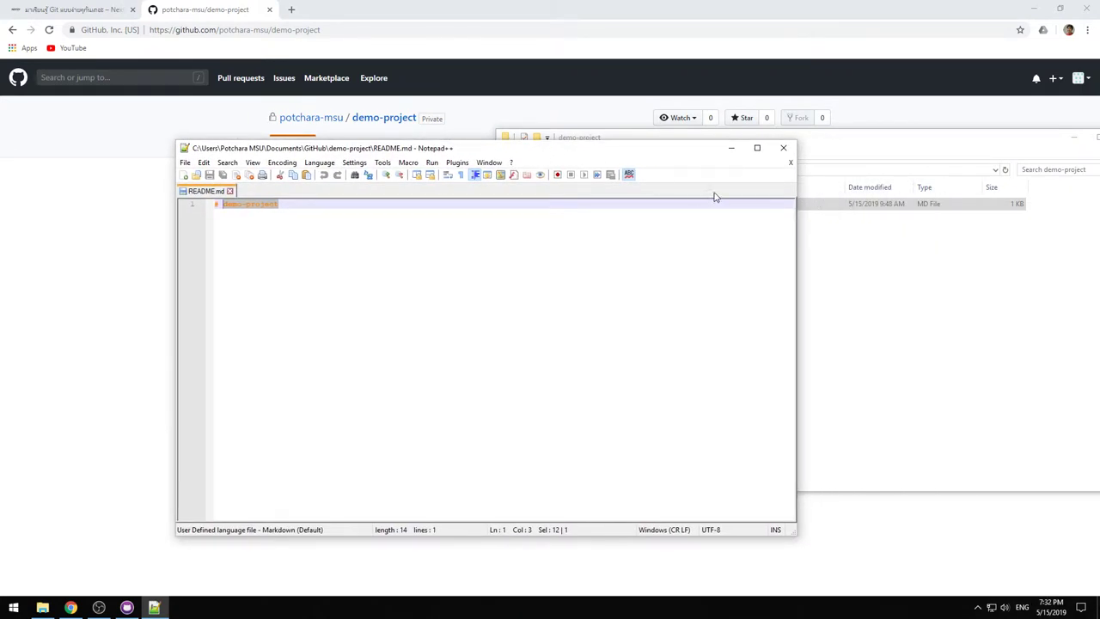
click(783, 148)
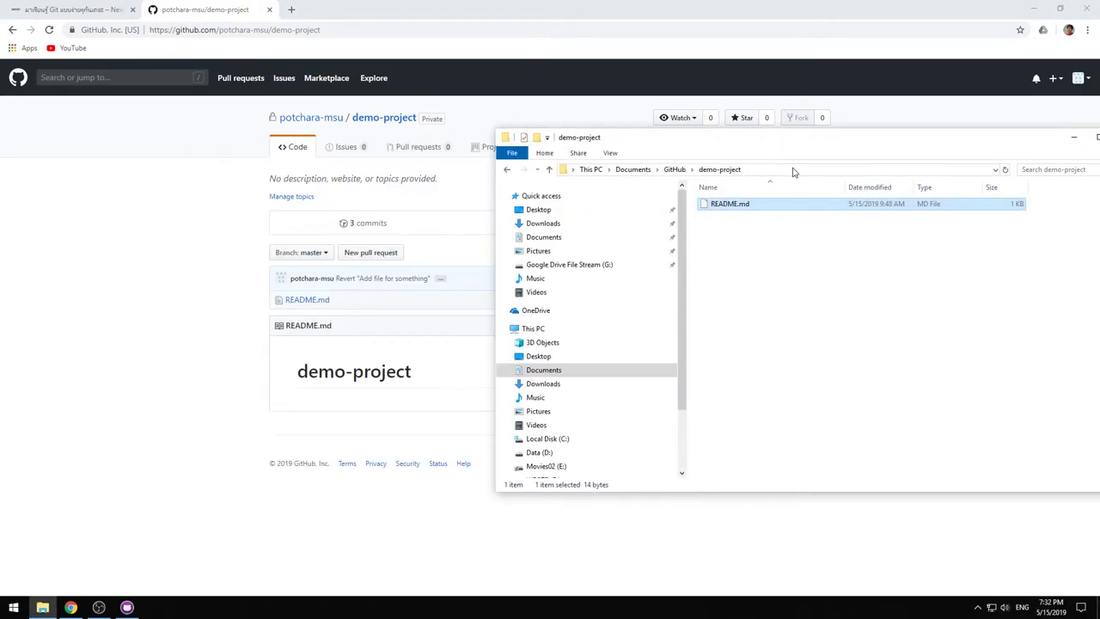
On GitHub, extend the README.md heading to "# demo-project by" plus the author's nickname and commit the change directly to the master branch.
click(192, 311)
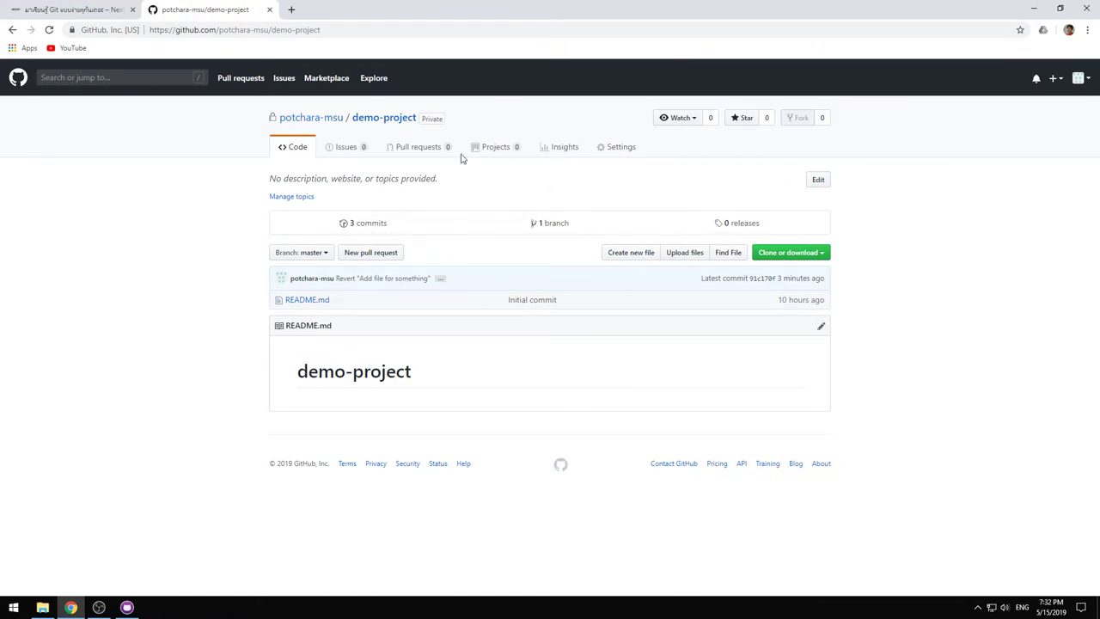
click(821, 329)
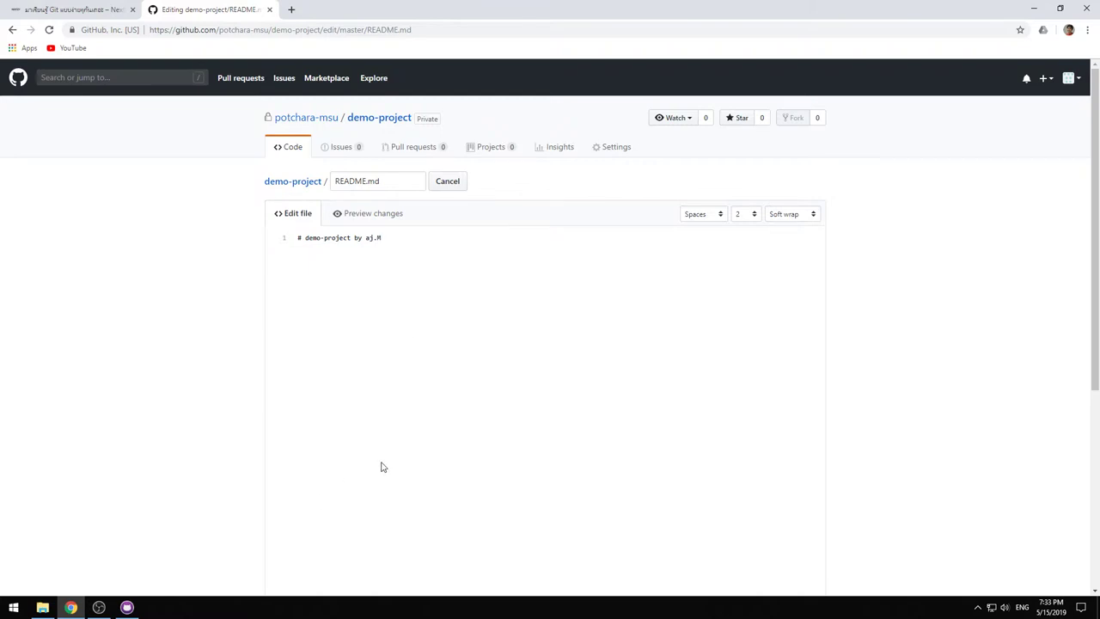
scroll(378, 469, down, 3)
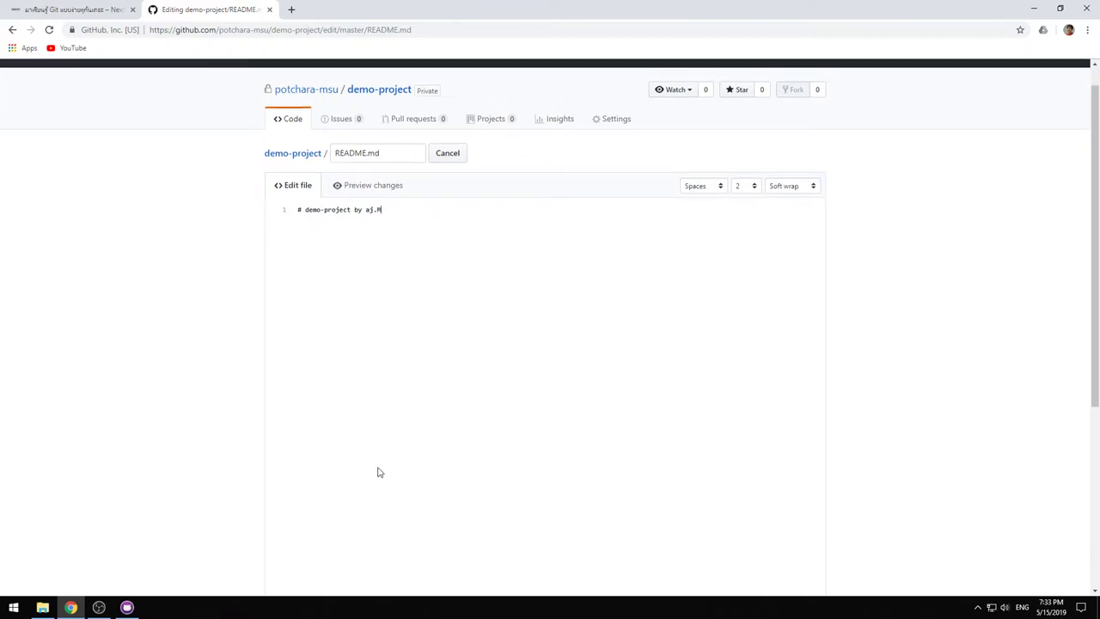
scroll(378, 467, up, 2)
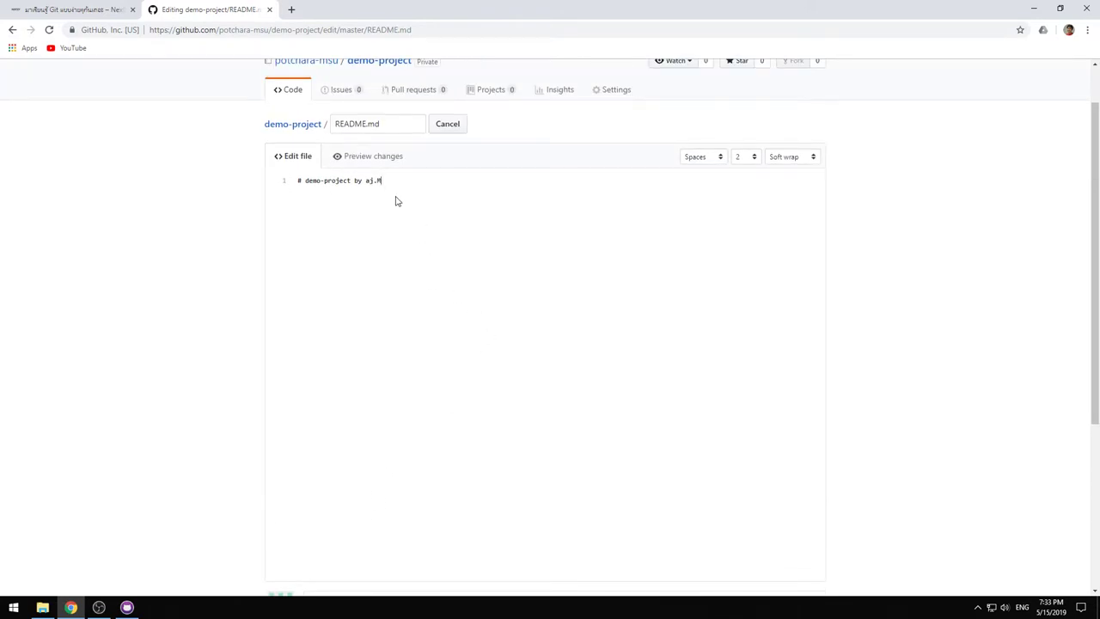
drag(384, 181, 296, 179)
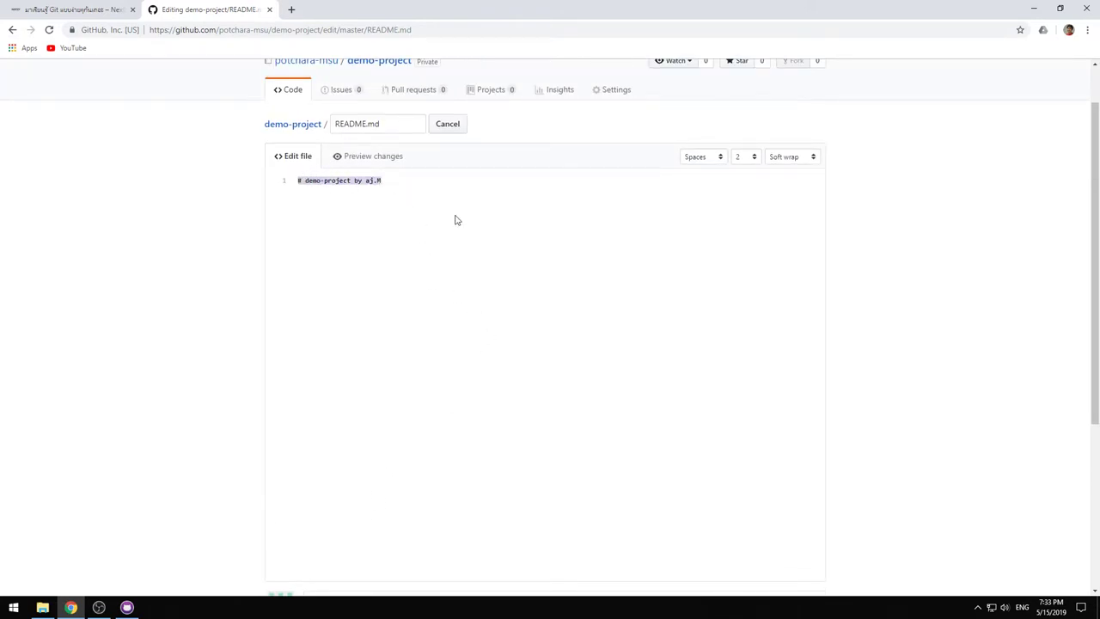
scroll(463, 230, down, 3)
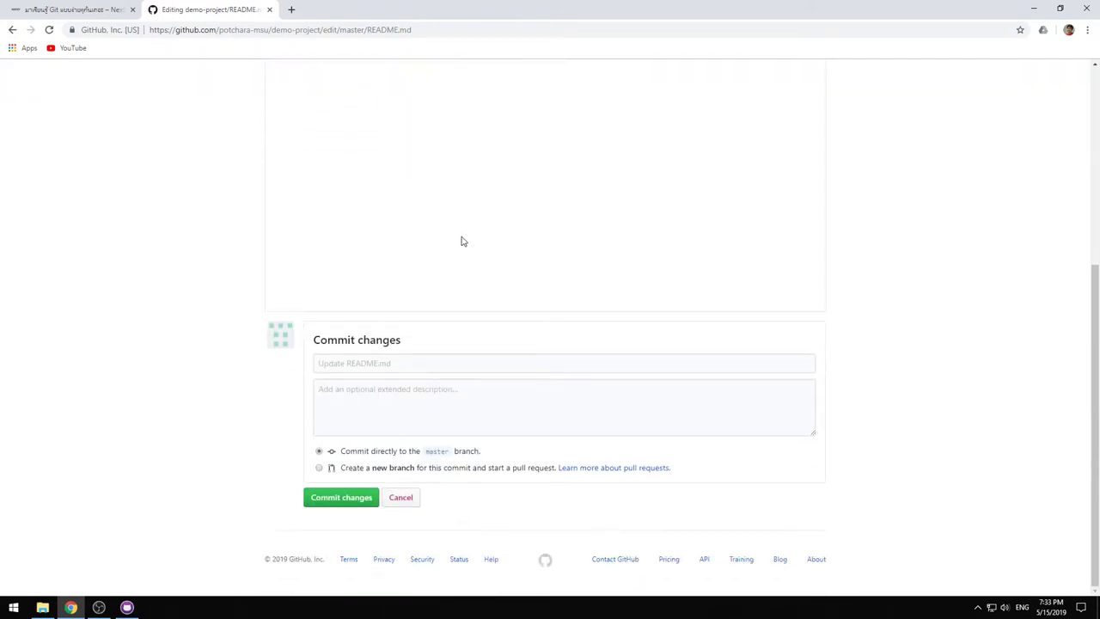
click(347, 499)
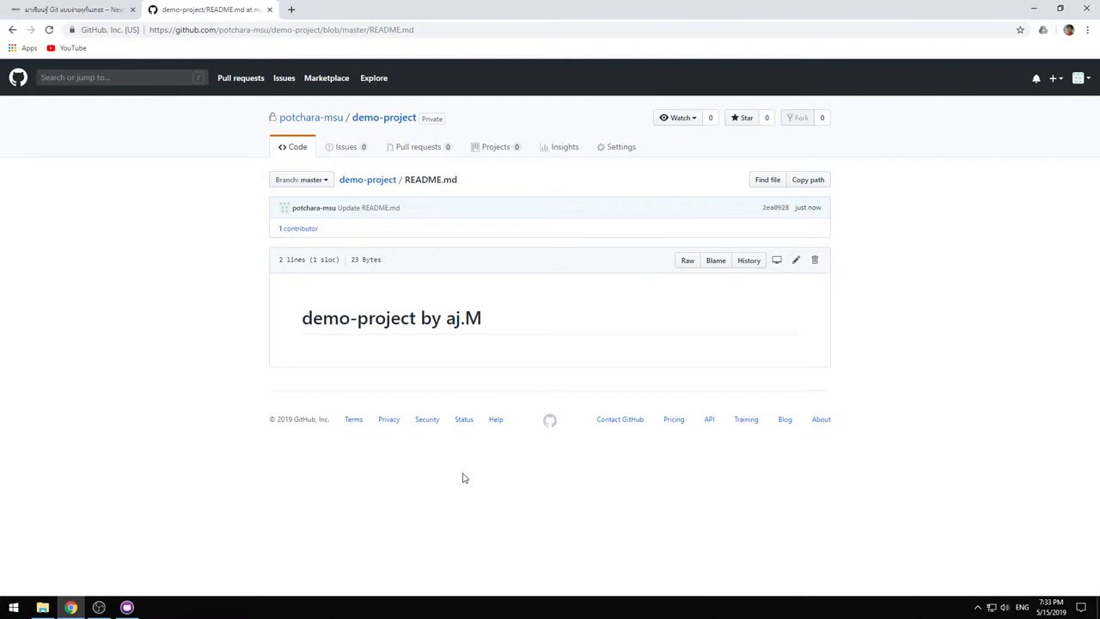
Open demo-project's commit list on GitHub and compare it with the local commit history in GitHub Desktop.
click(387, 119)
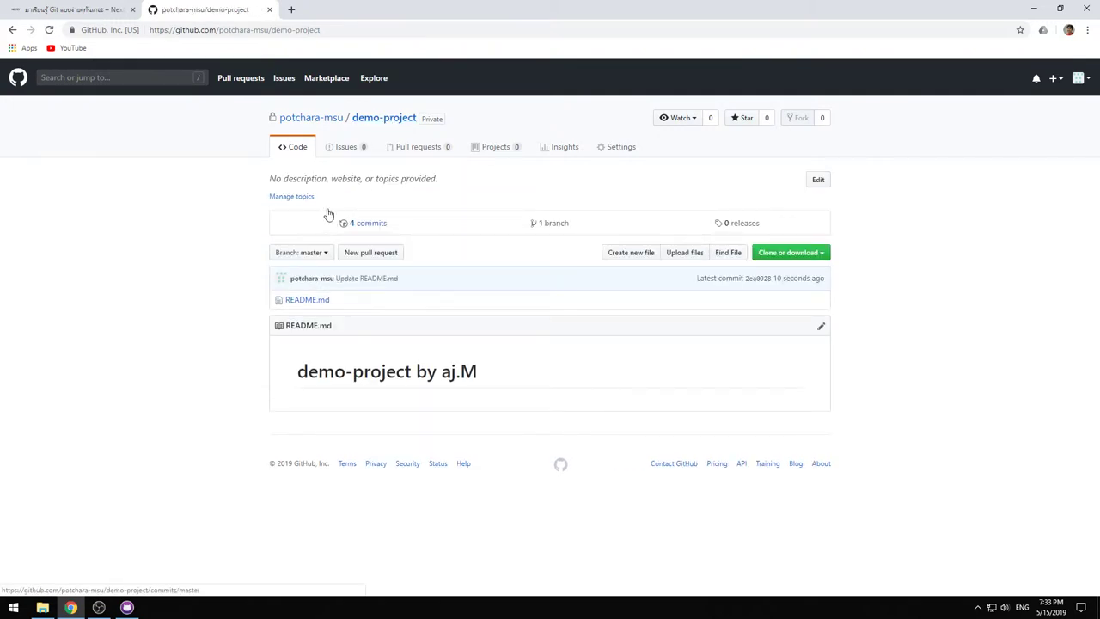
click(377, 227)
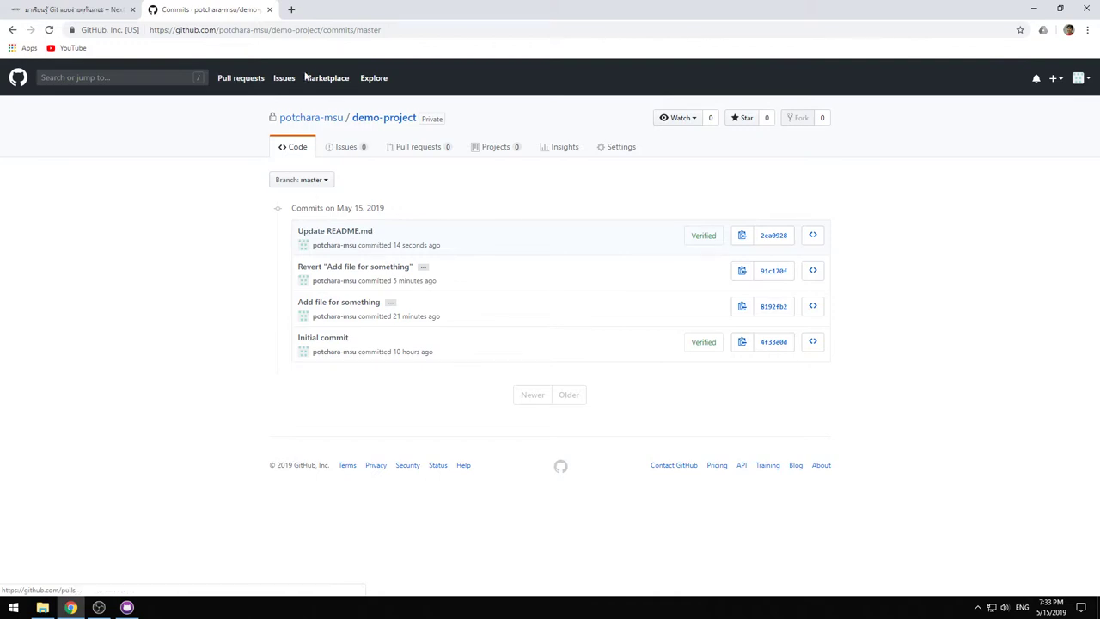
click(127, 608)
click(447, 163)
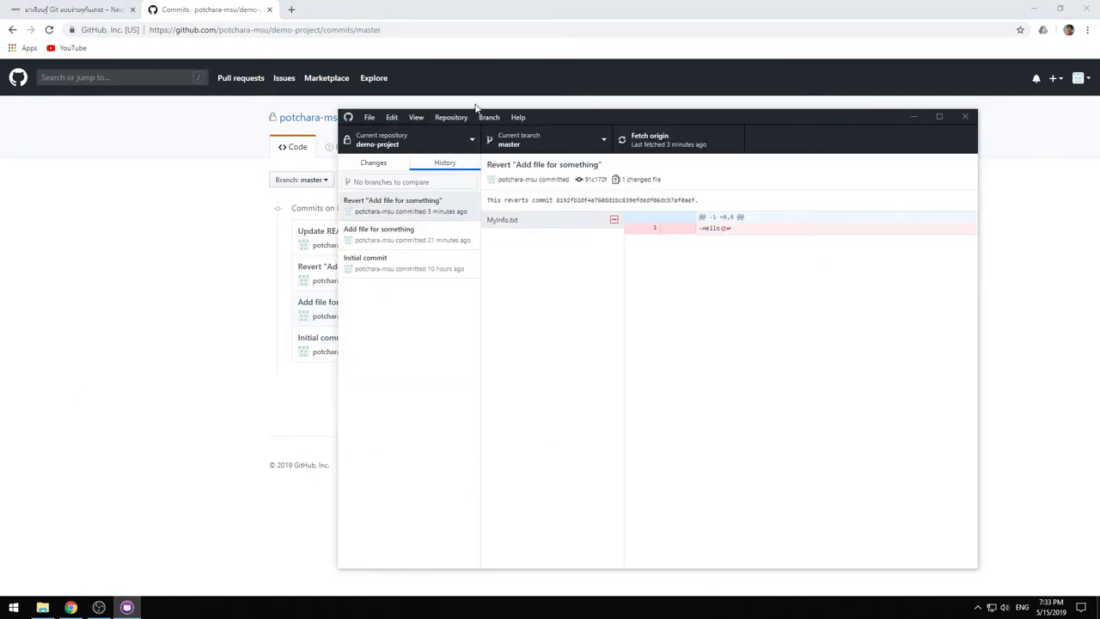
drag(474, 105, 633, 115)
click(634, 115)
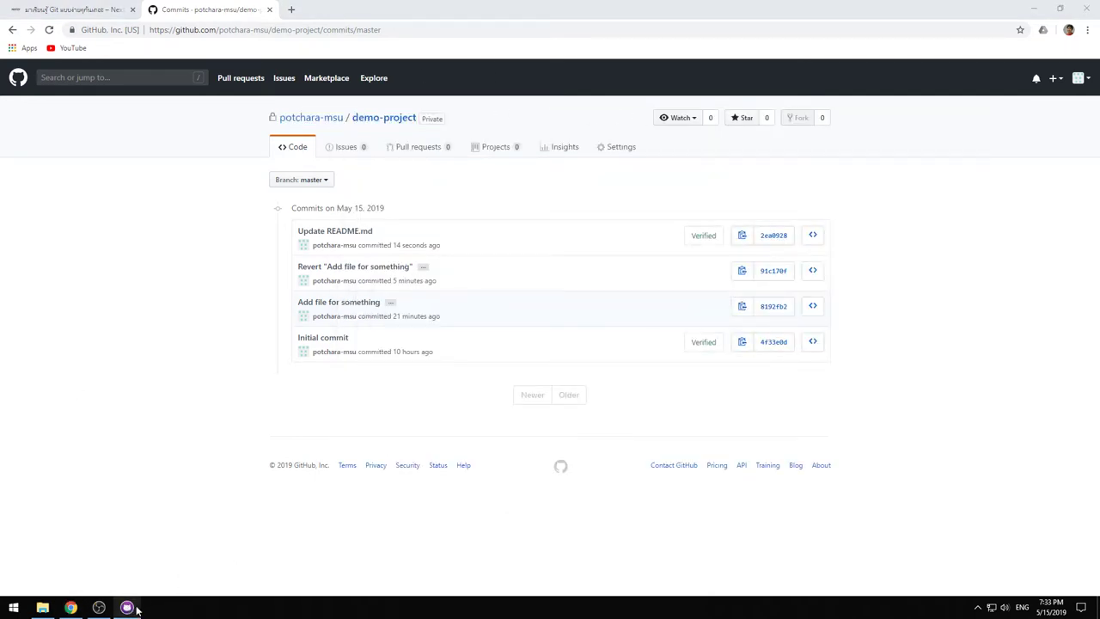
click(127, 607)
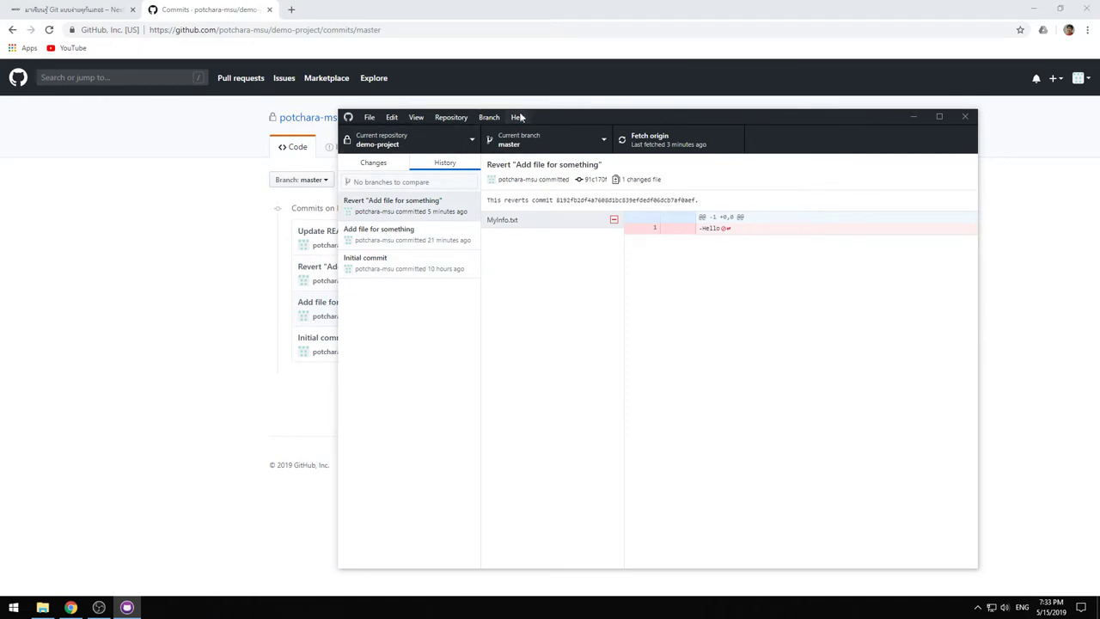
drag(509, 118, 656, 127)
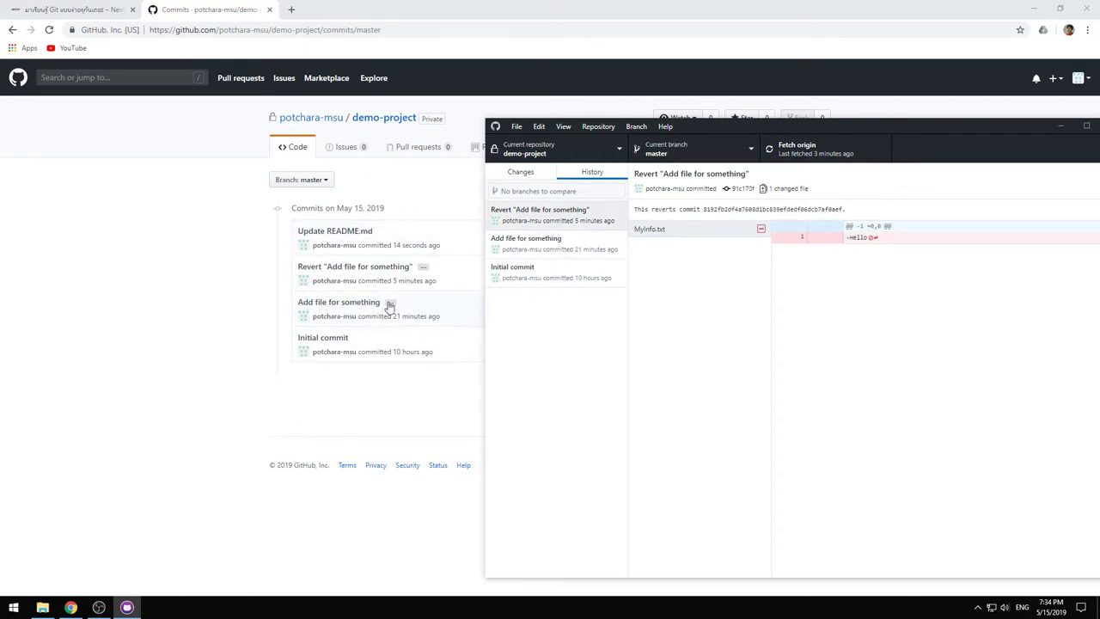
drag(729, 127, 497, 115)
click(460, 294)
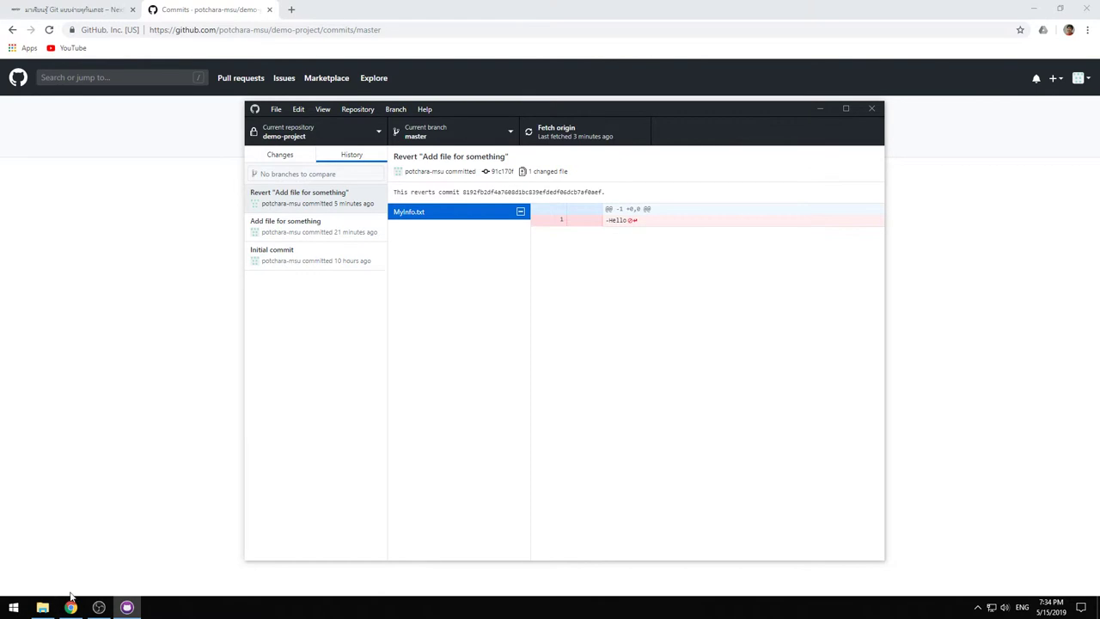
Return to Chrome and examine the Nextzy Git article's enlarged diagram of Computer 1 and Computer 2 syncing to Remote 1.
mouse_move(42, 607)
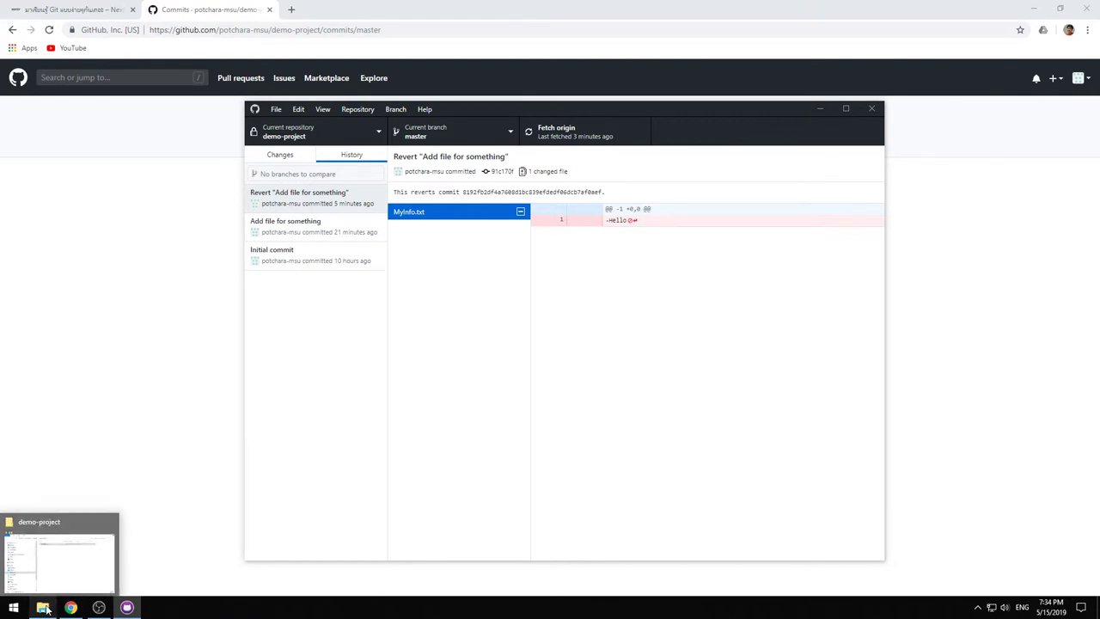
click(166, 412)
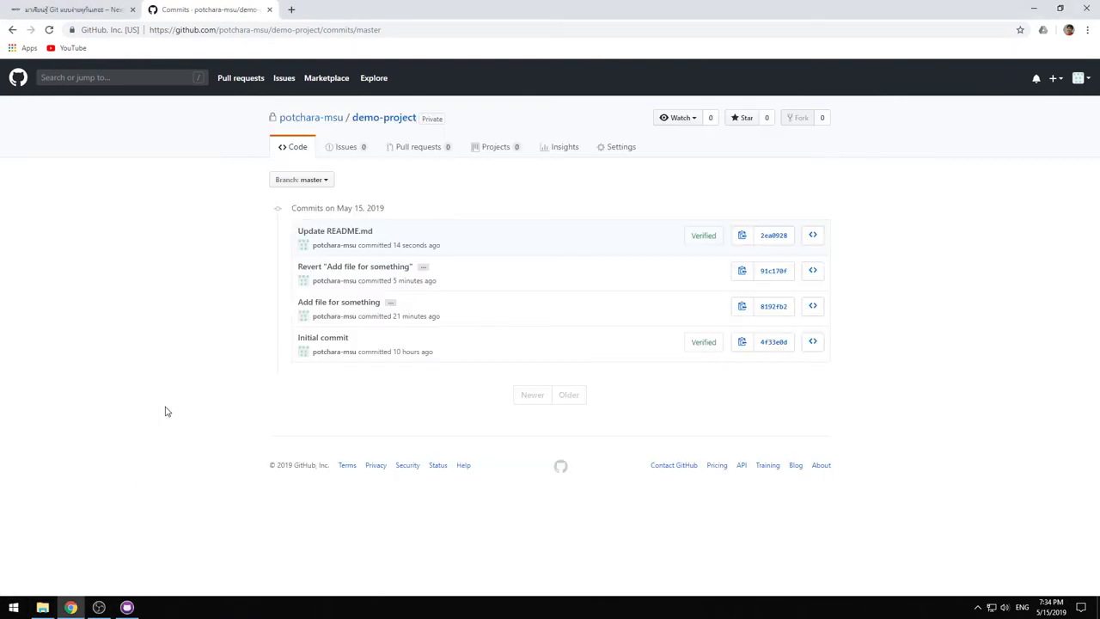
click(88, 14)
scroll(496, 341, down, 2)
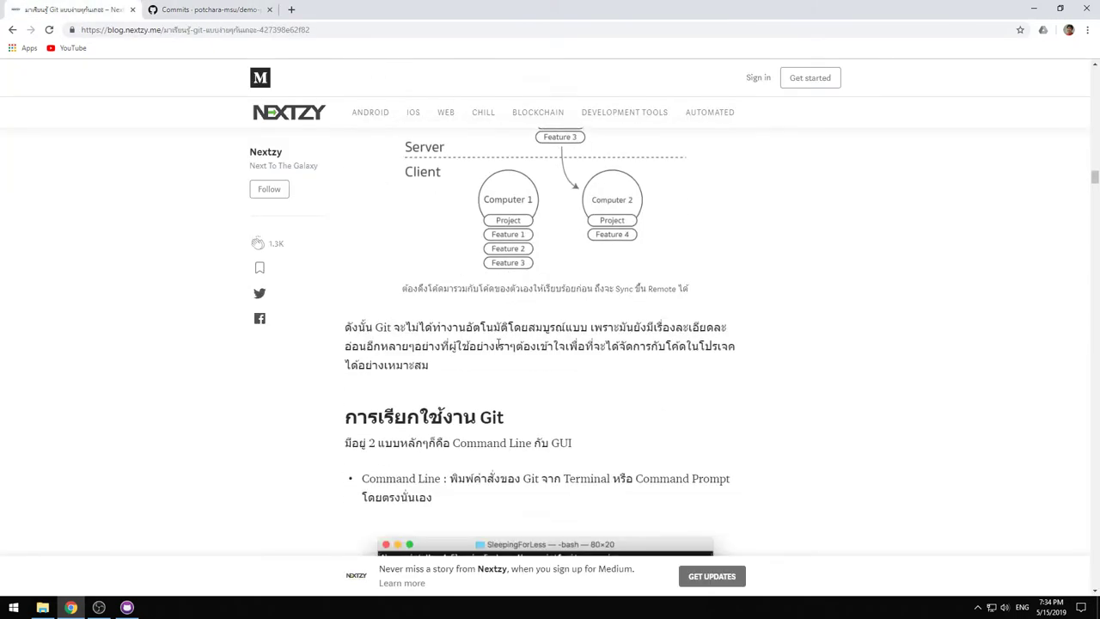
scroll(497, 344, up, 6)
click(545, 412)
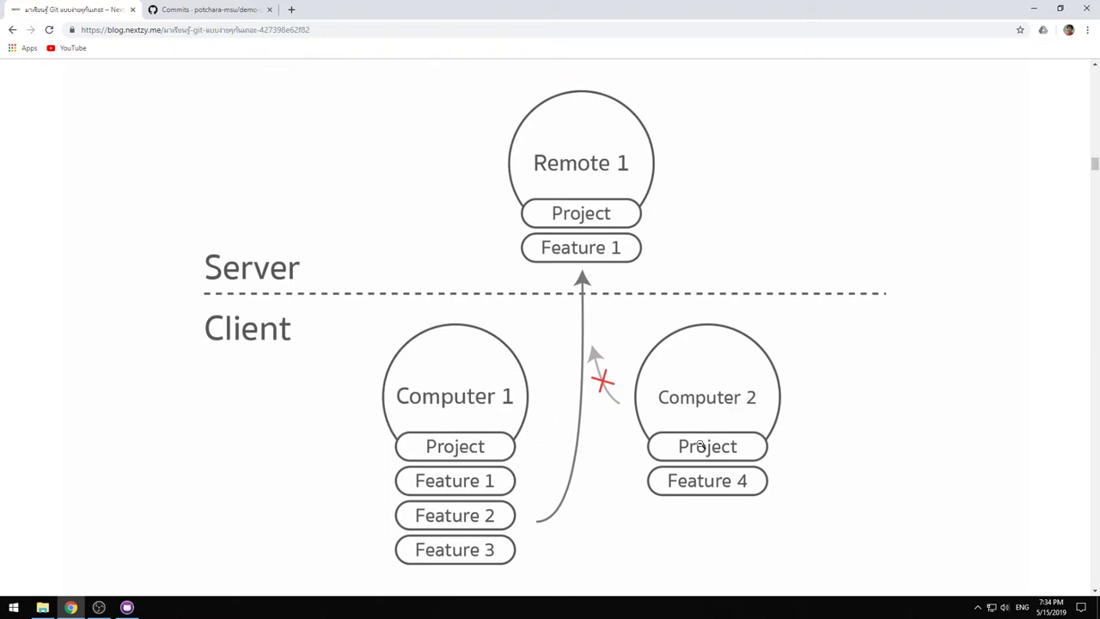
click(687, 400)
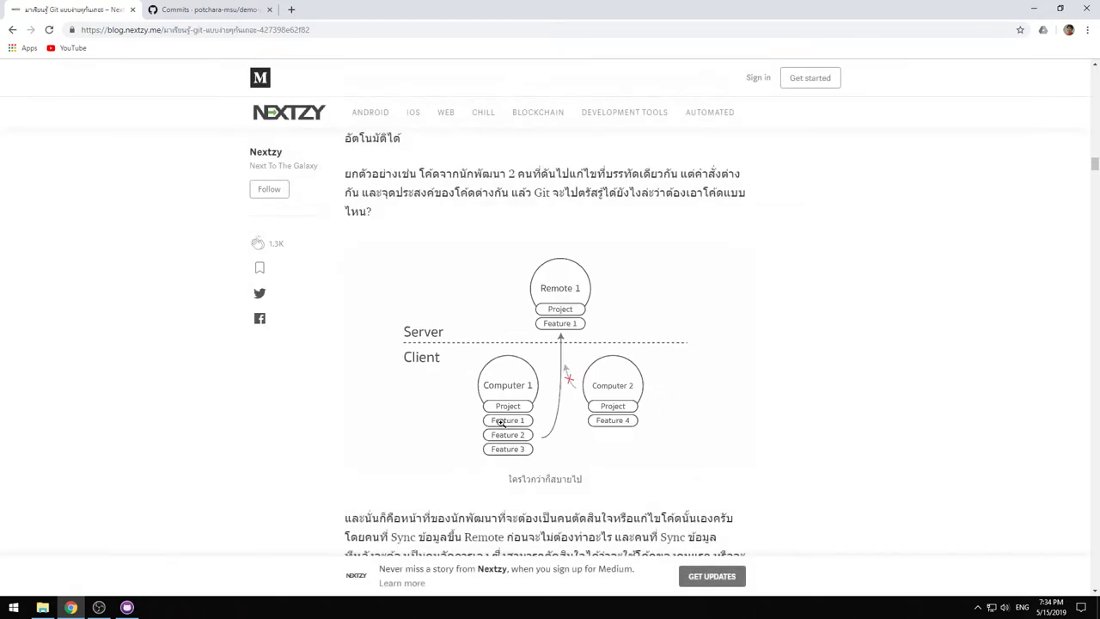
Create a new folder named Database inside the local demo-project folder in File Explorer.
click(128, 609)
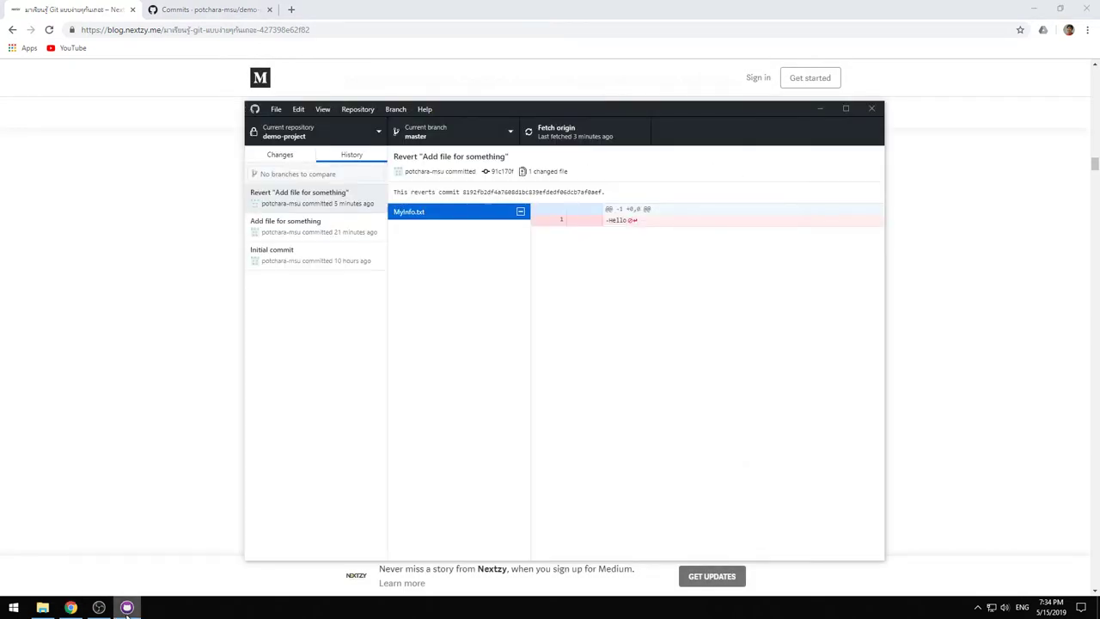
click(42, 608)
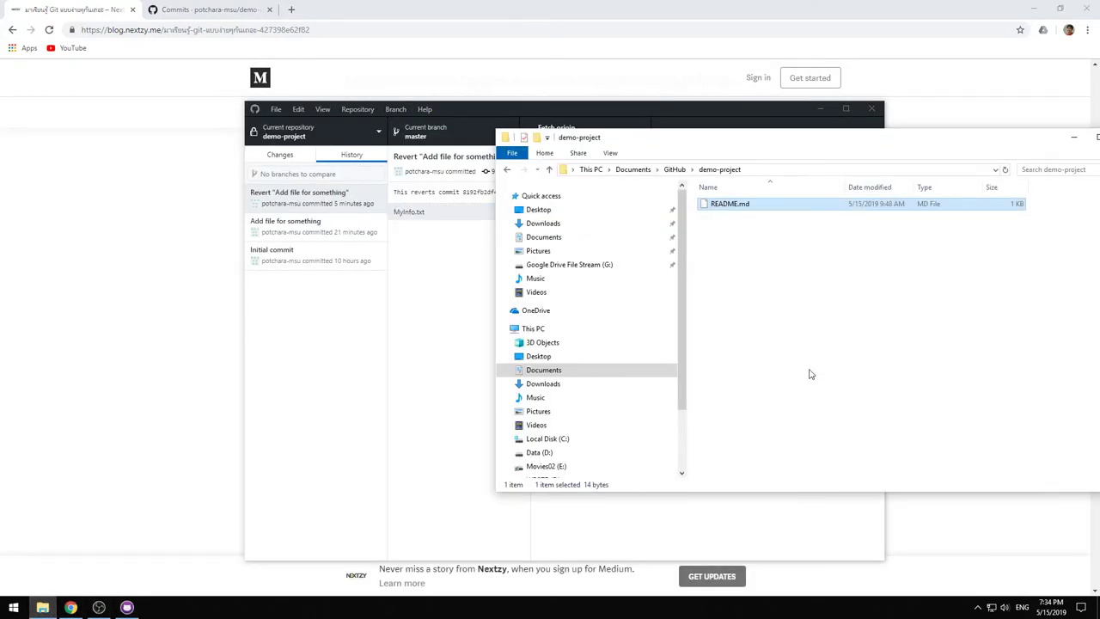
right_click(776, 284)
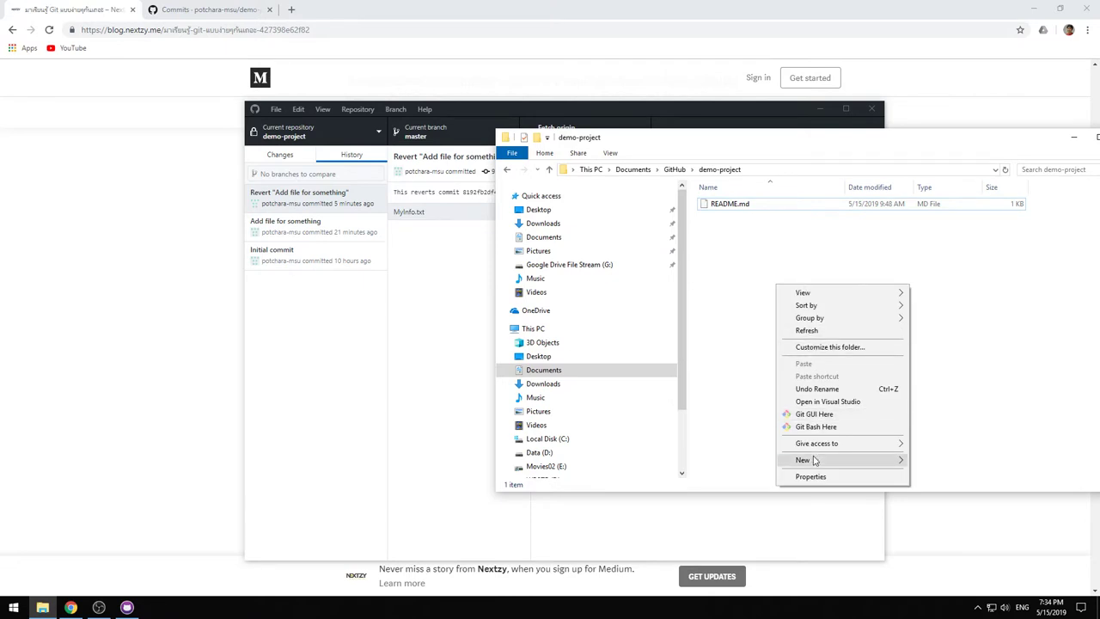
mouse_move(859, 460)
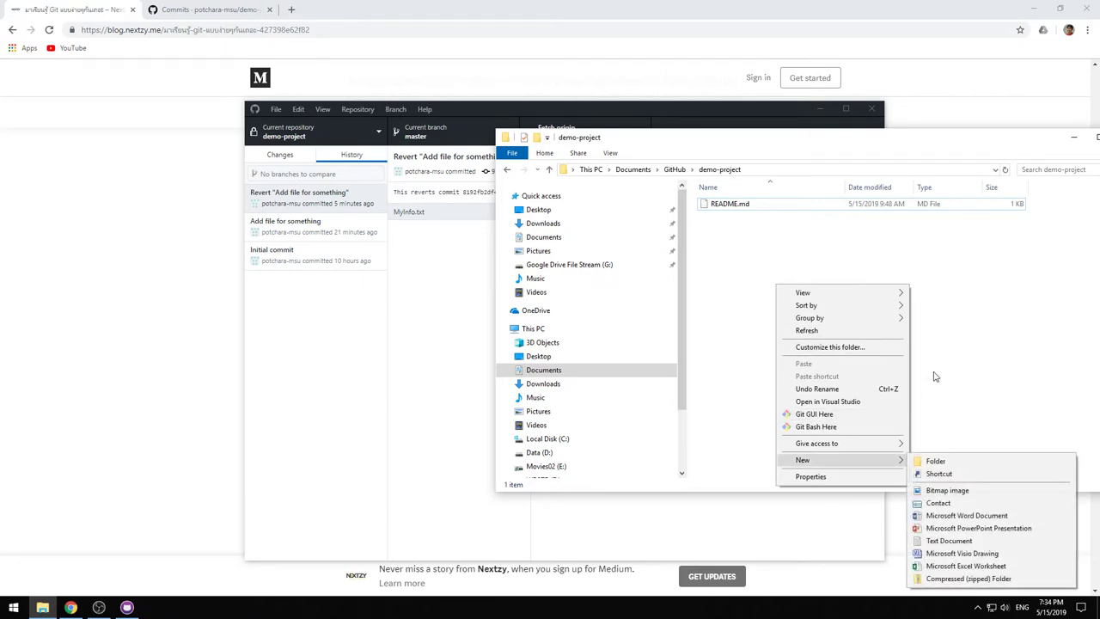
click(997, 464)
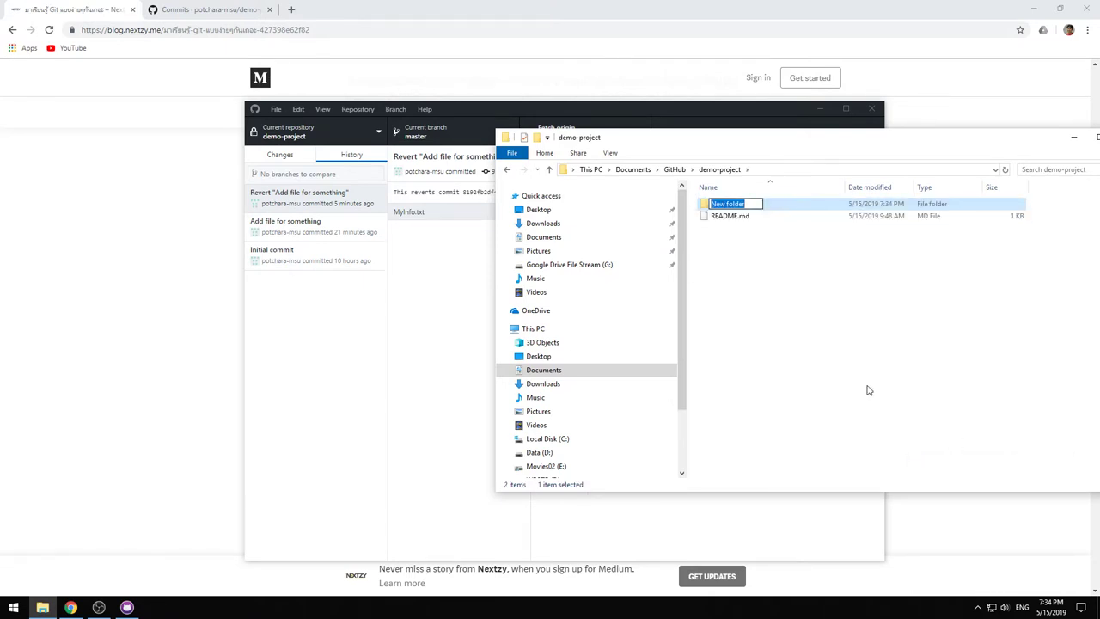
text(Database)
key(Return)
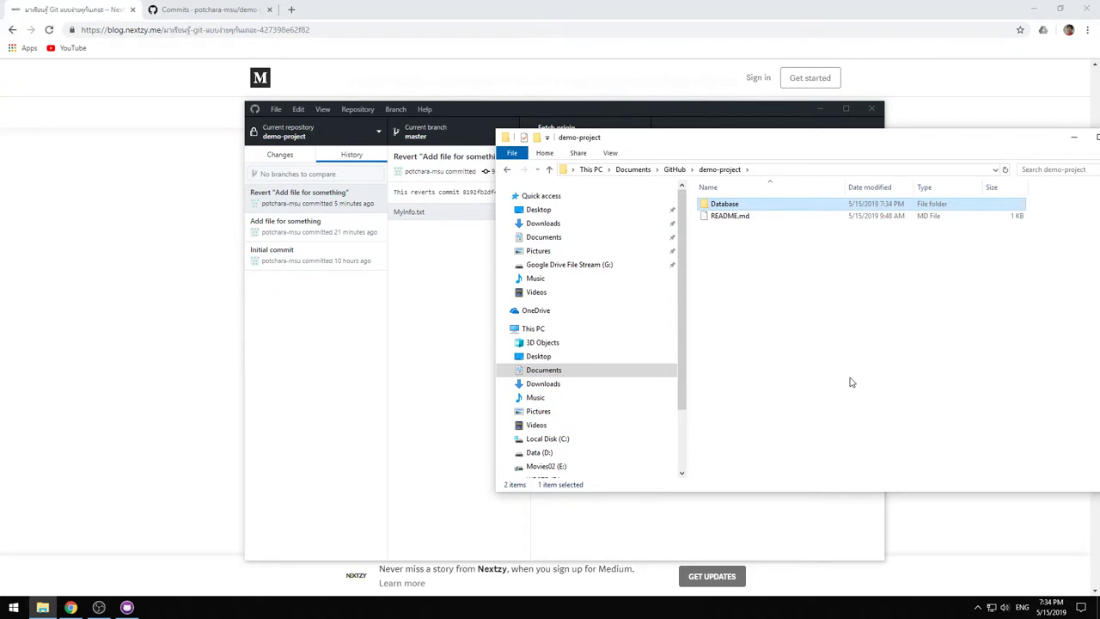
click(851, 382)
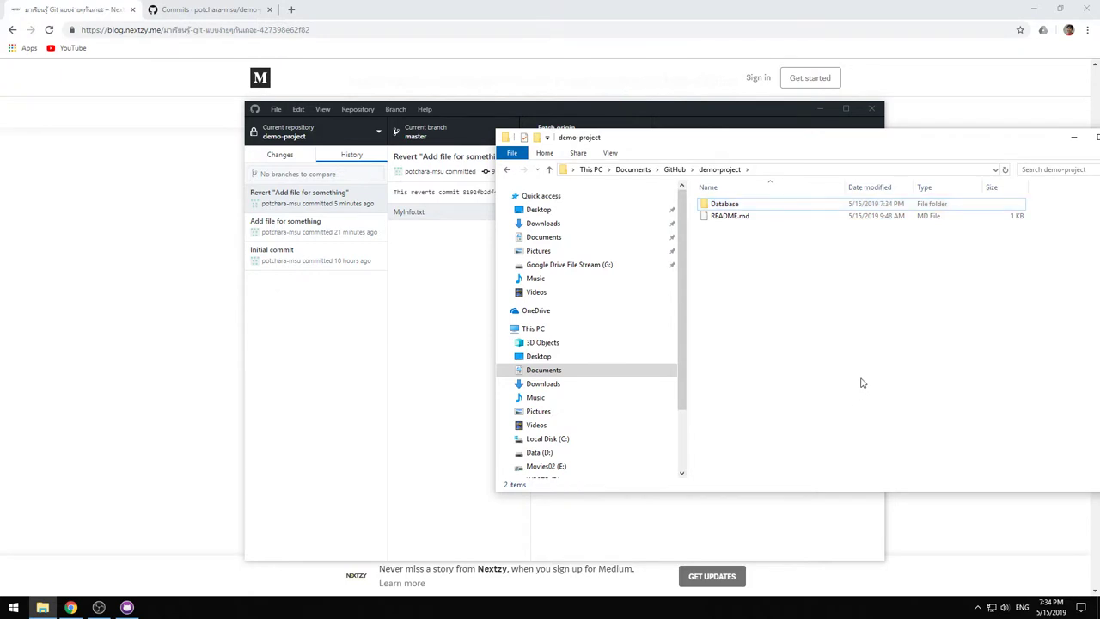
Check demo-project's uncommitted changes in GitHub Desktop, moving its window clear of the folder window.
click(414, 322)
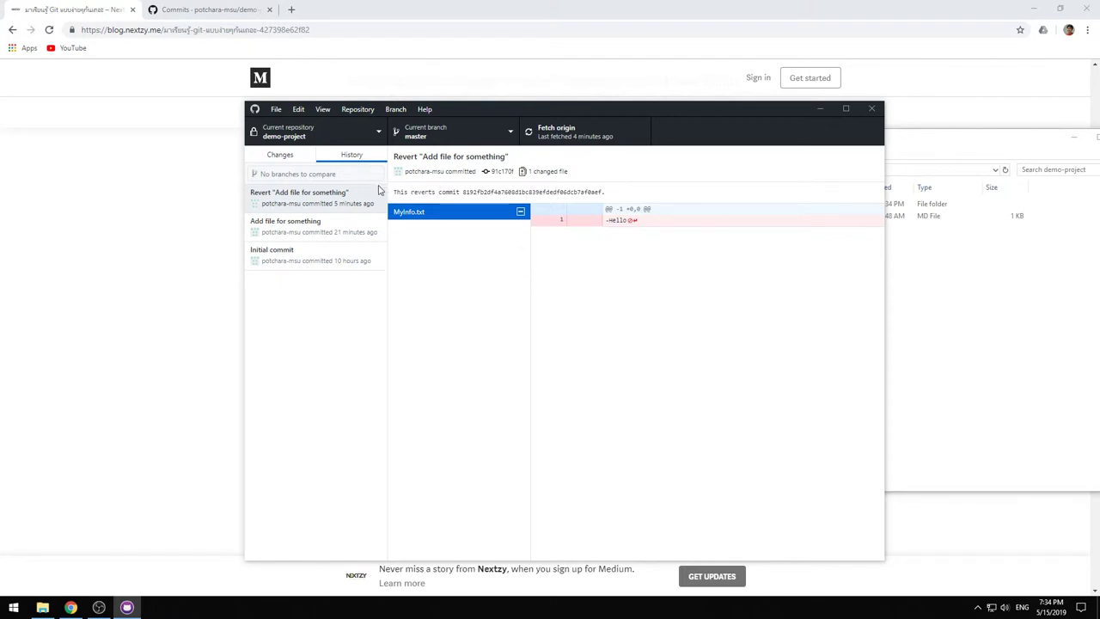
click(295, 162)
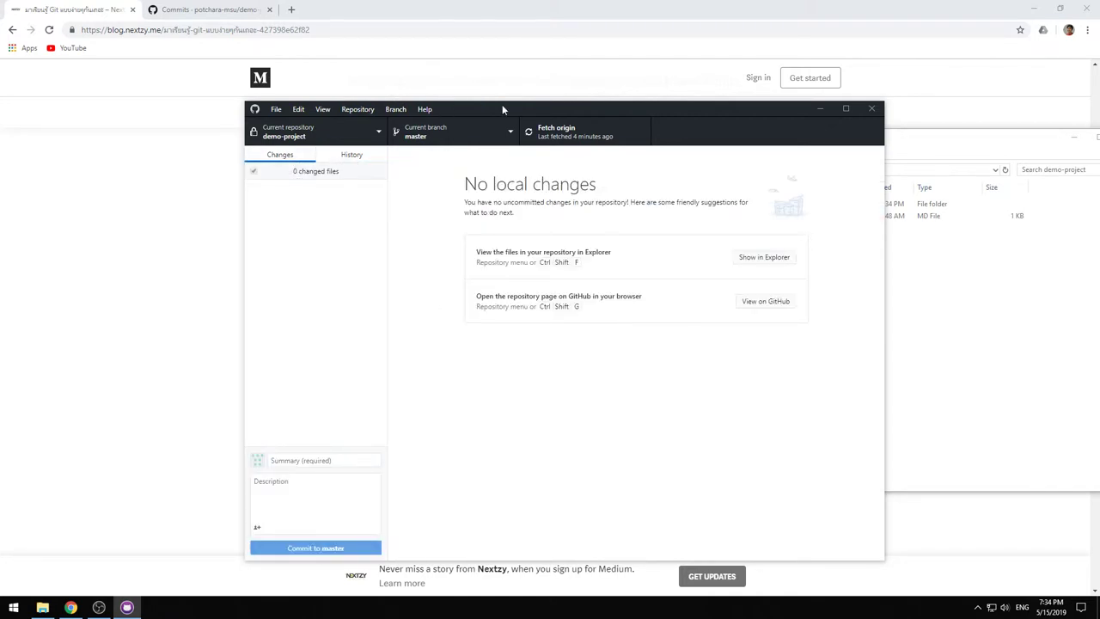
drag(503, 109, 366, 95)
Create an empty text document named MyDatabase inside the local Database folder.
click(774, 238)
double_click(774, 207)
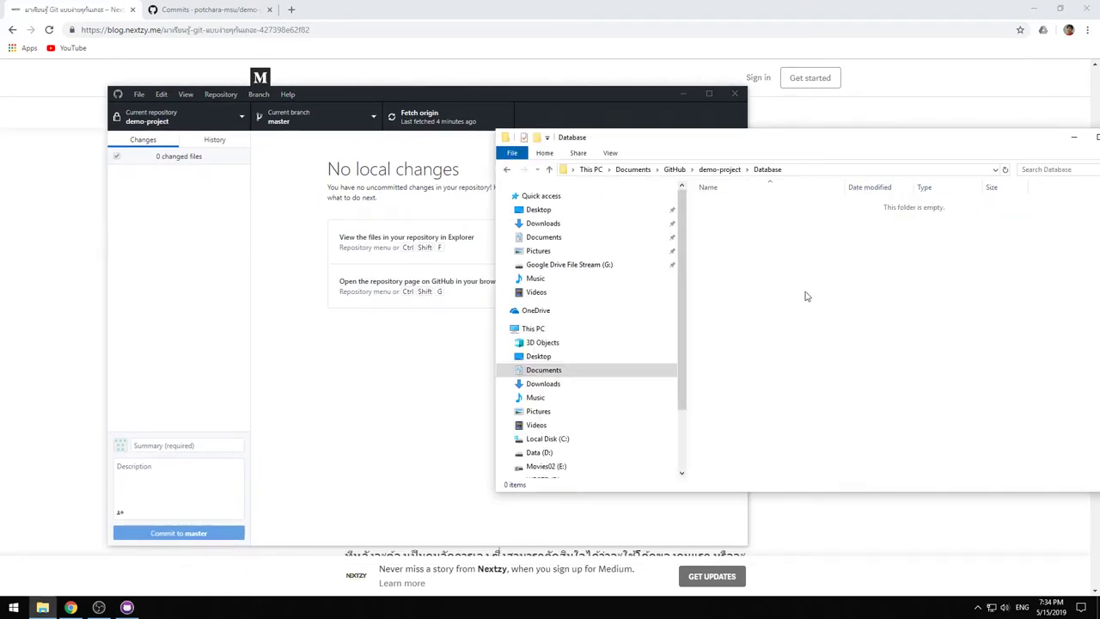
right_click(798, 258)
mouse_move(832, 438)
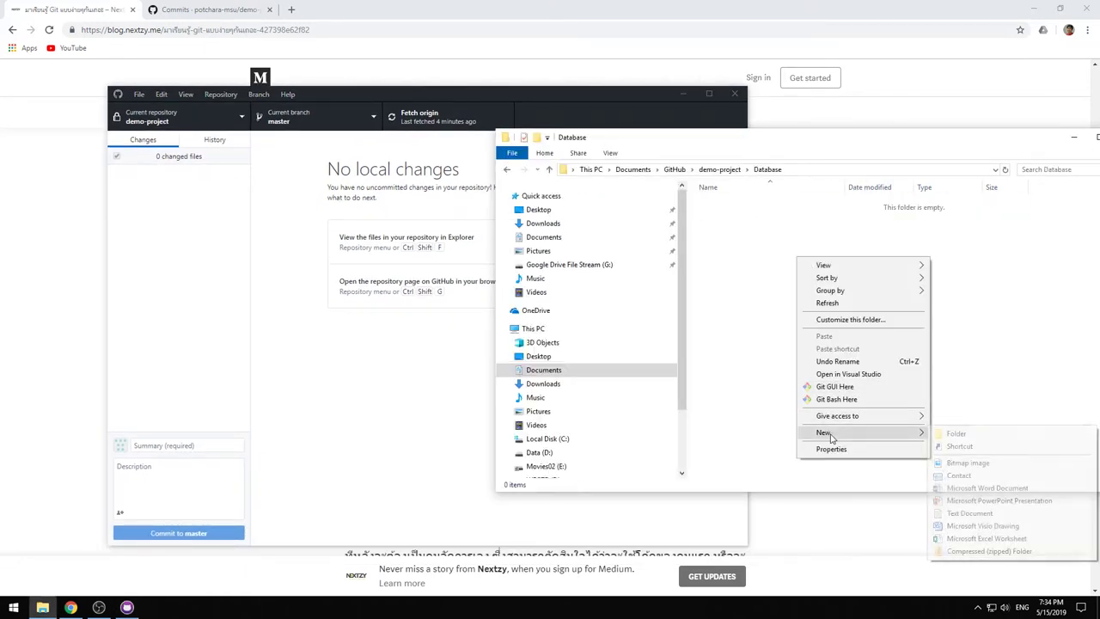
click(1016, 516)
text(My)
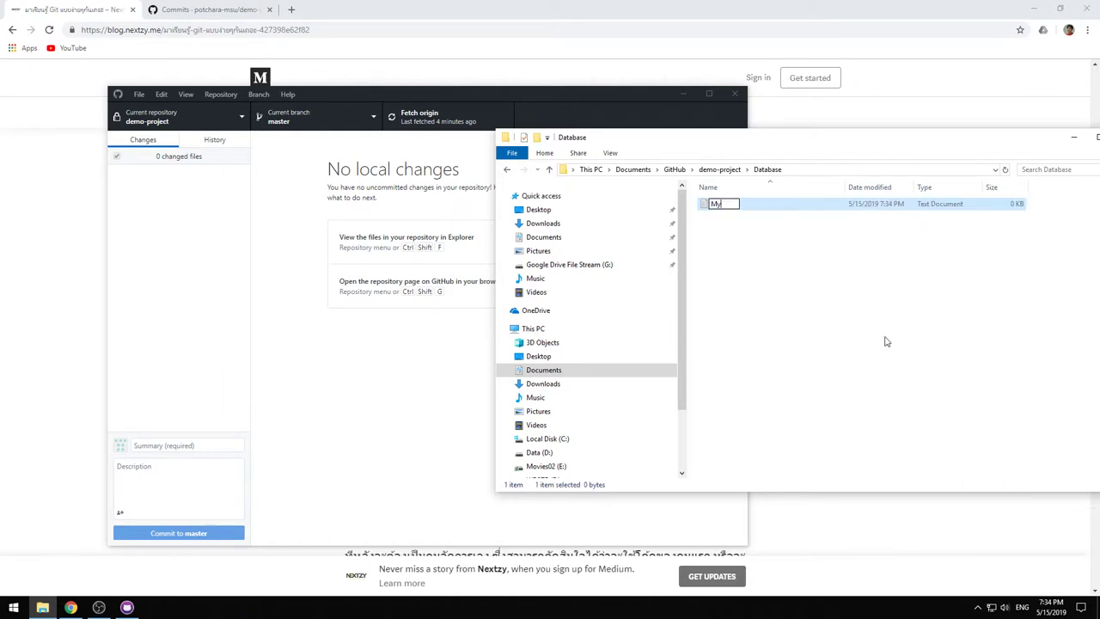
text(S)
key(BackSpace)
text(Database)
click(887, 342)
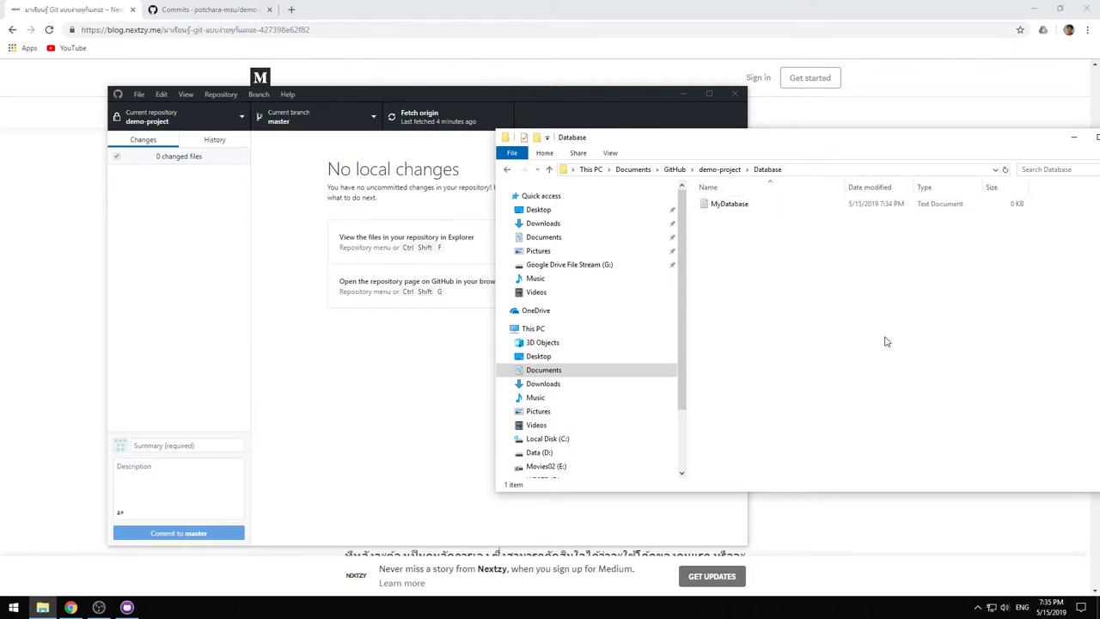
Inspect the new Database\MyDatabase.txt entry among the uncommitted changes in GitHub Desktop.
click(207, 273)
click(851, 233)
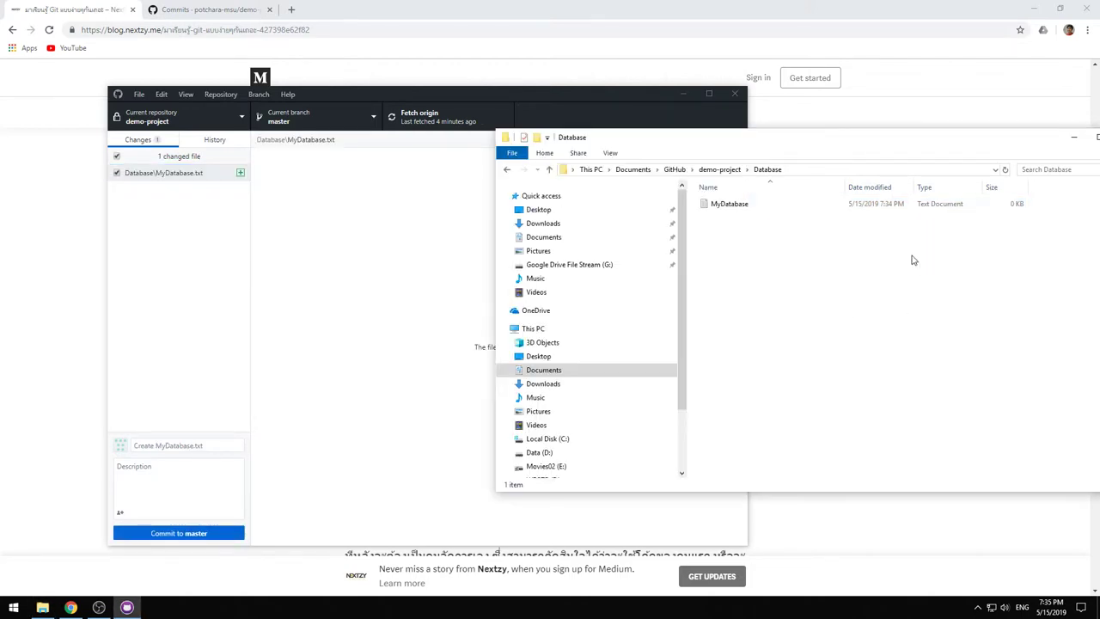
click(184, 232)
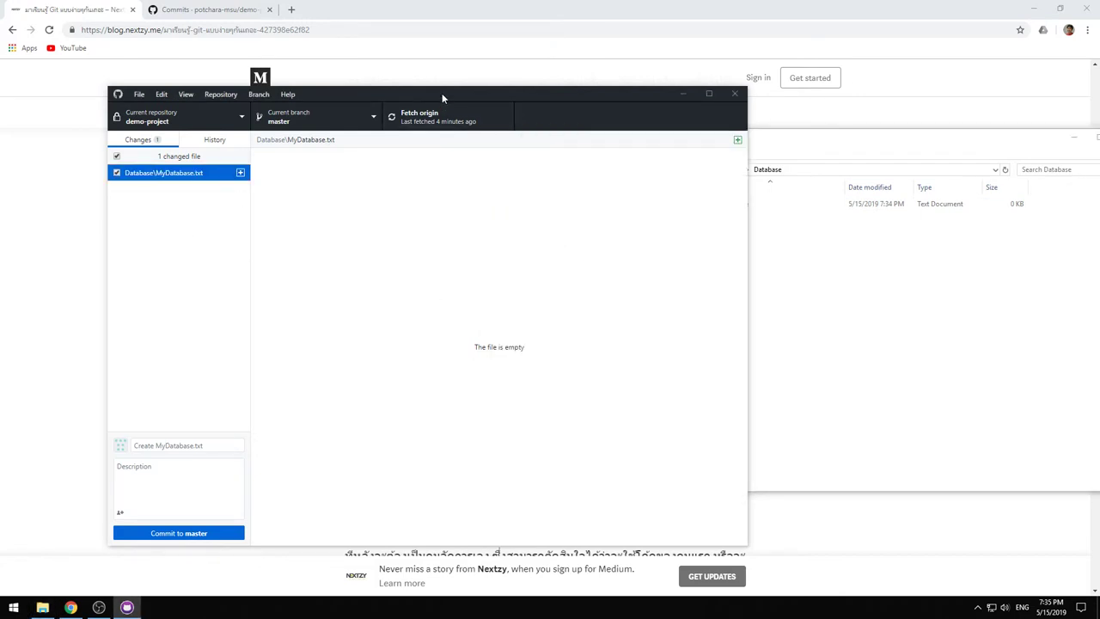
drag(442, 93, 774, 77)
Compare the master commit list on GitHub with the uncommitted MyDatabase.txt change in GitHub Desktop.
click(238, 24)
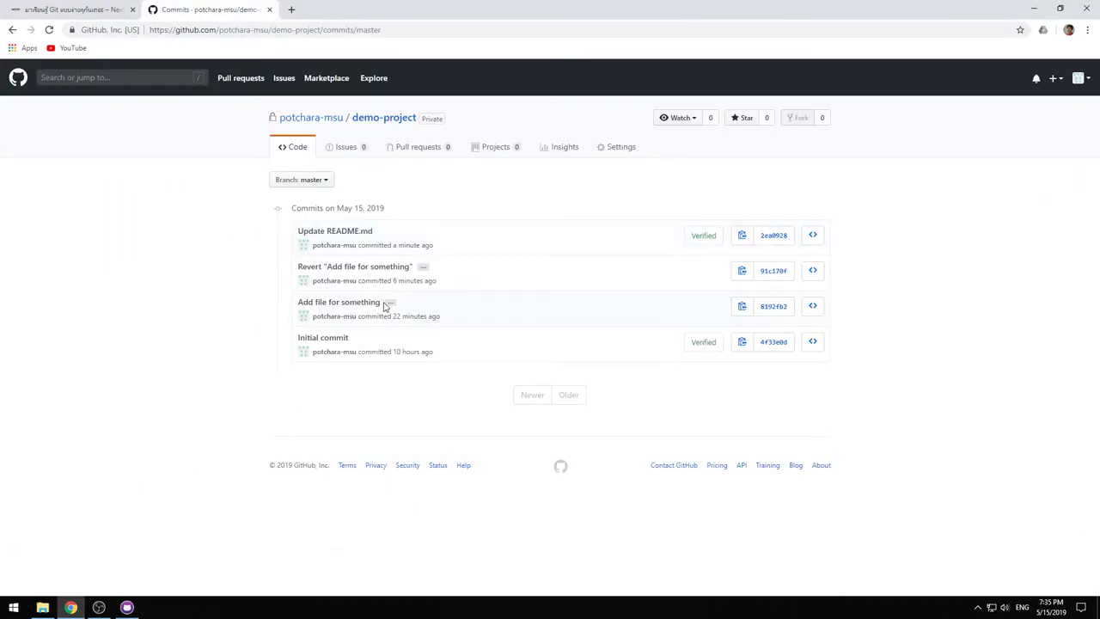
click(127, 607)
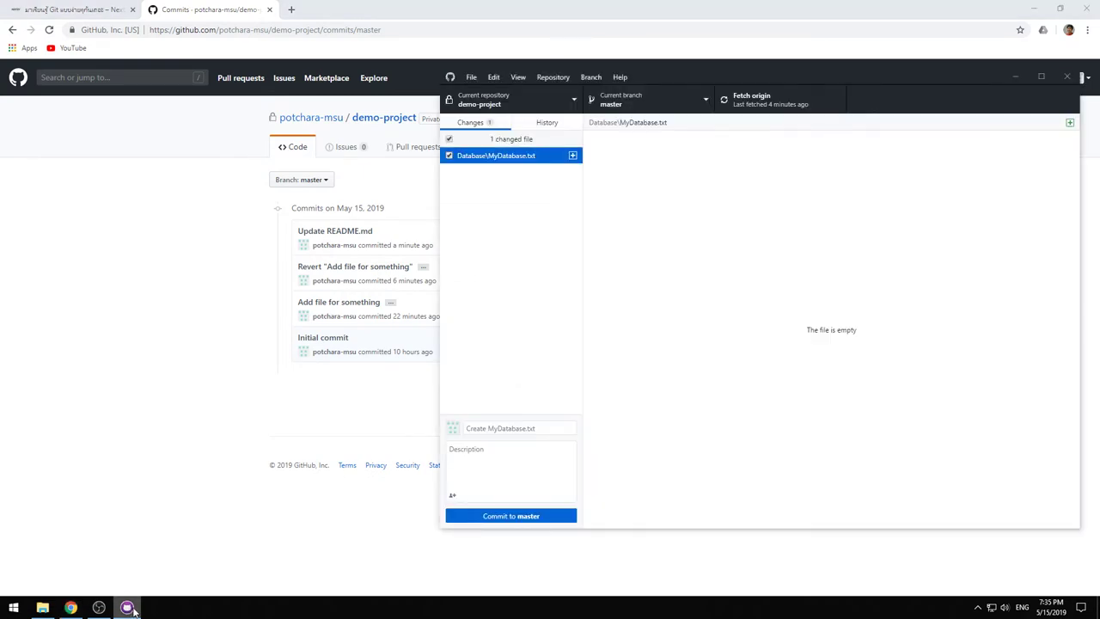
click(557, 127)
key(ctrl+1)
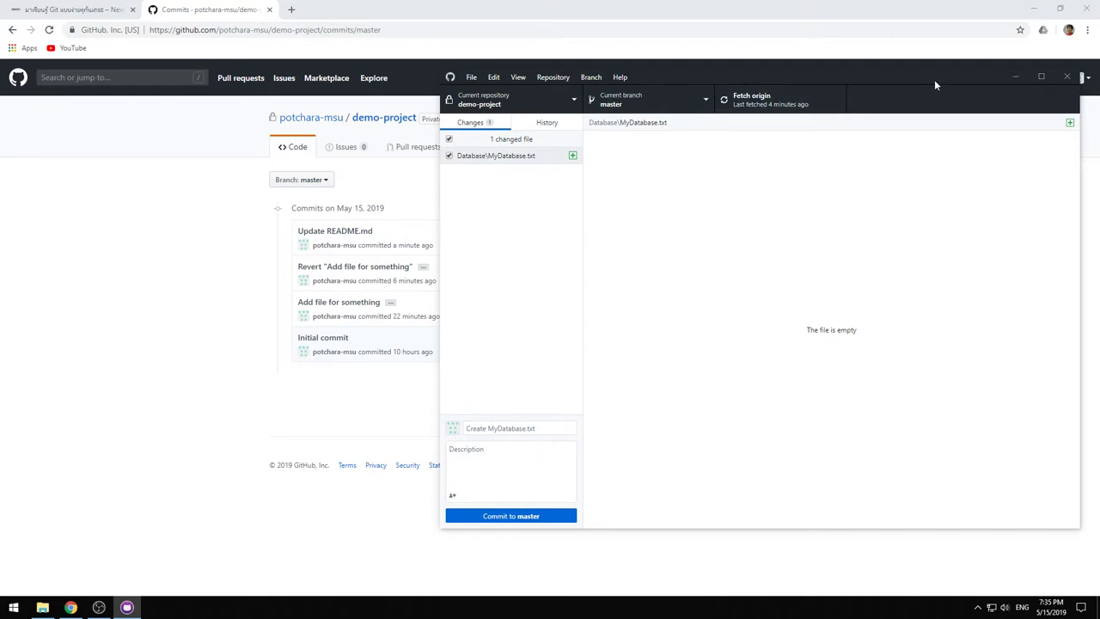
drag(936, 84, 870, 52)
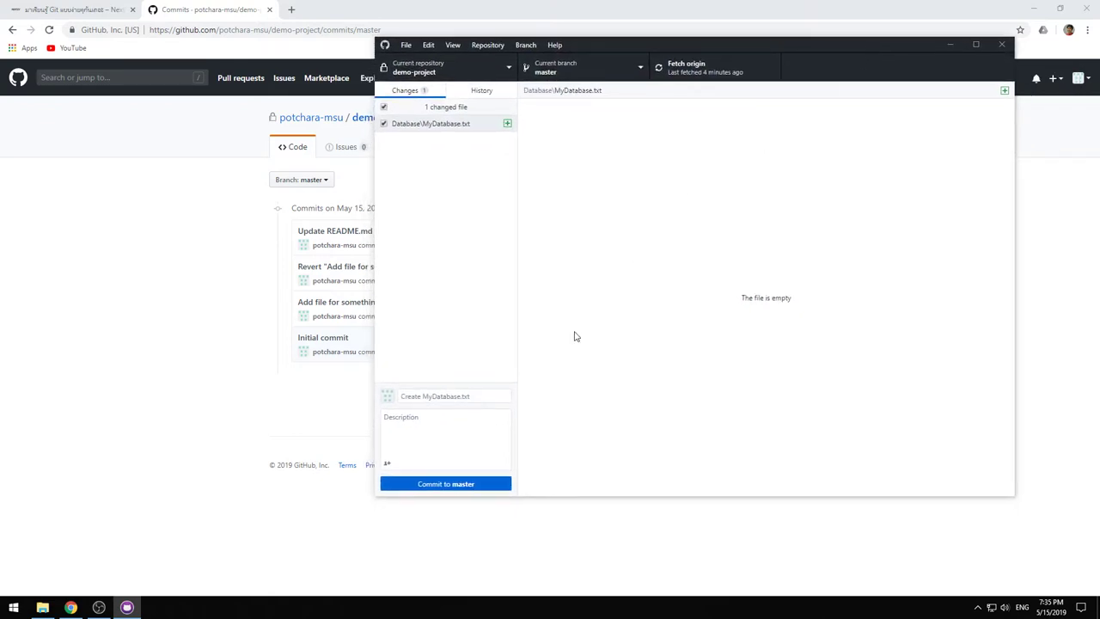
click(481, 398)
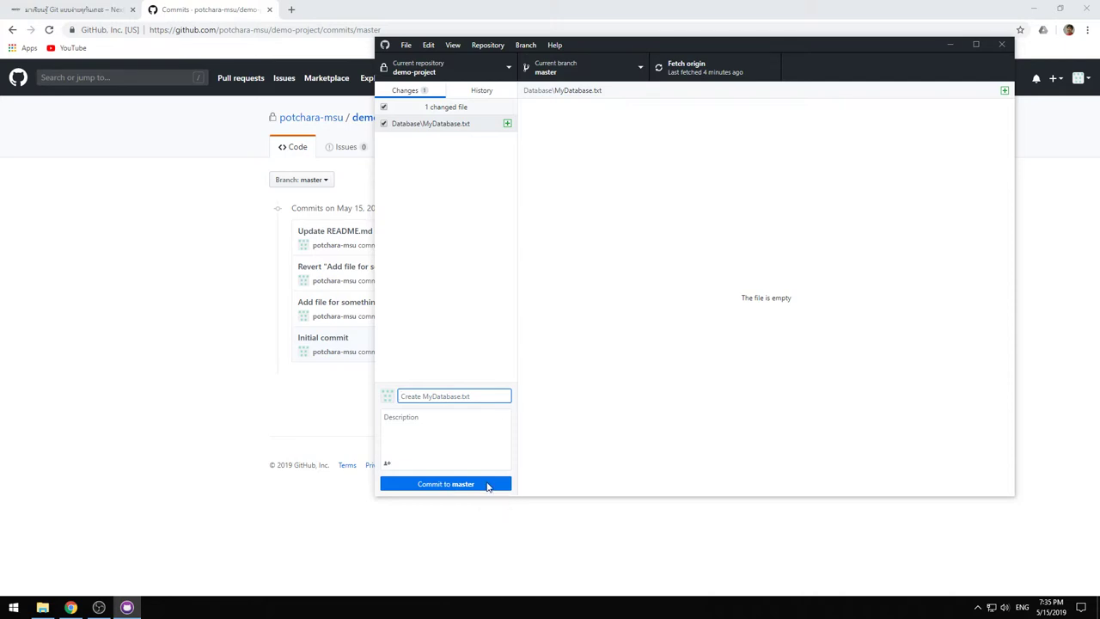
Examine the Nextzy article's diagram of Computer 2's blocked sync to Remote 1, checking it against demo-project's commit list on GitHub.
click(71, 607)
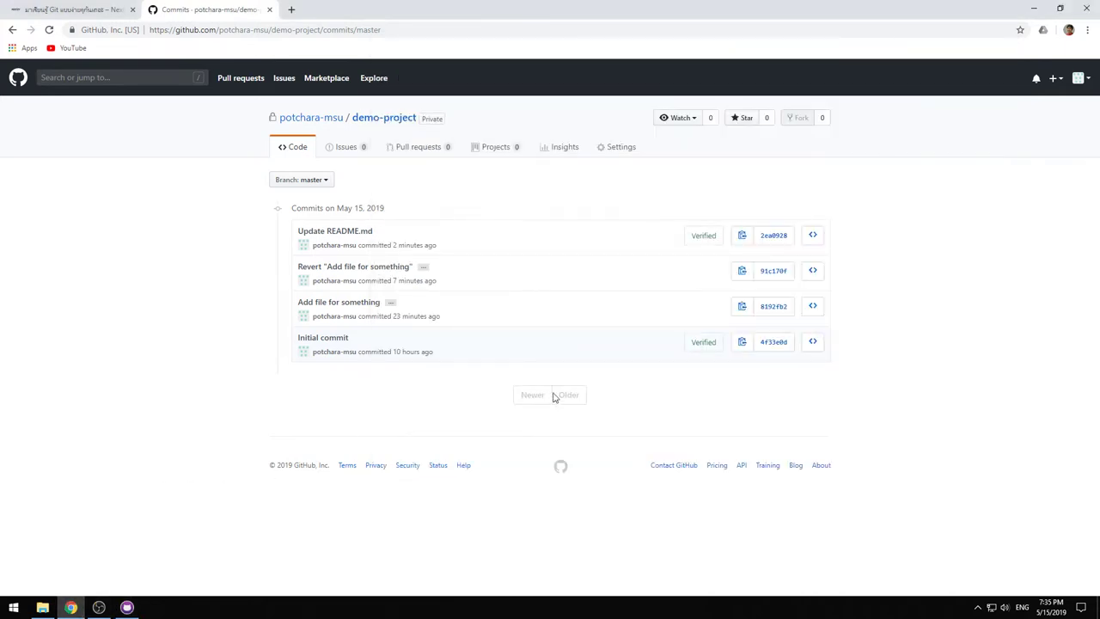
click(69, 5)
scroll(455, 435, down, 1)
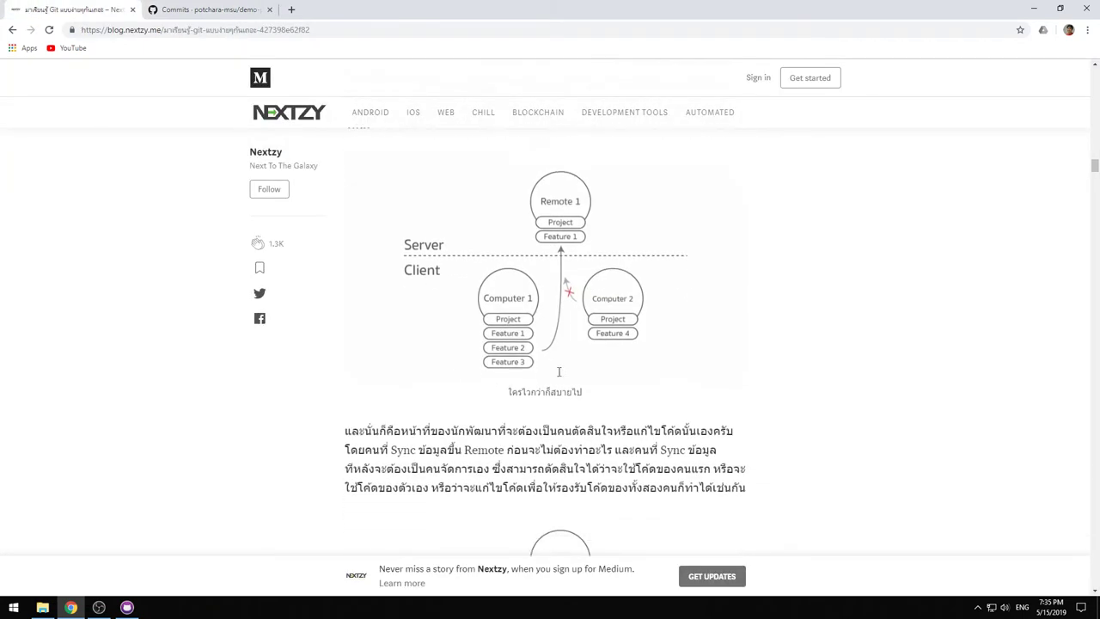
click(583, 323)
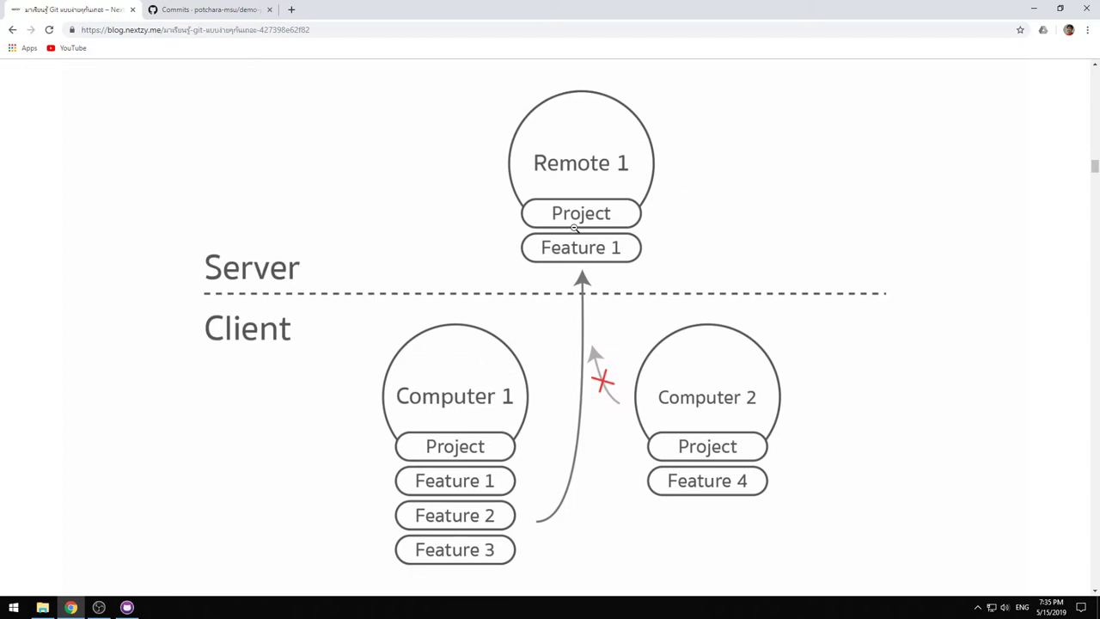
click(203, 9)
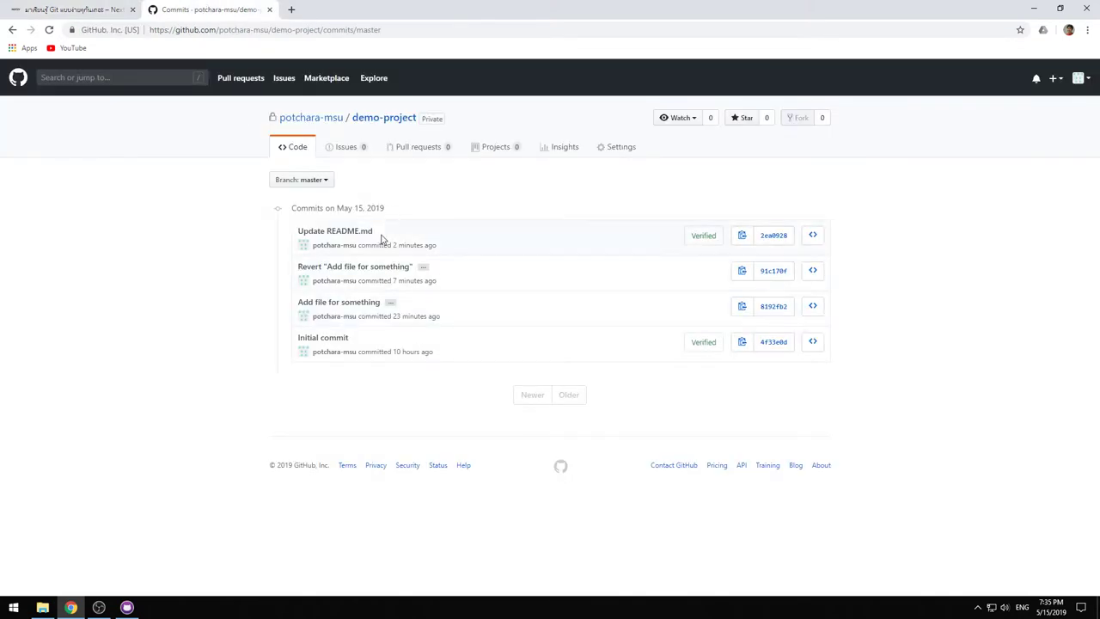
click(105, 7)
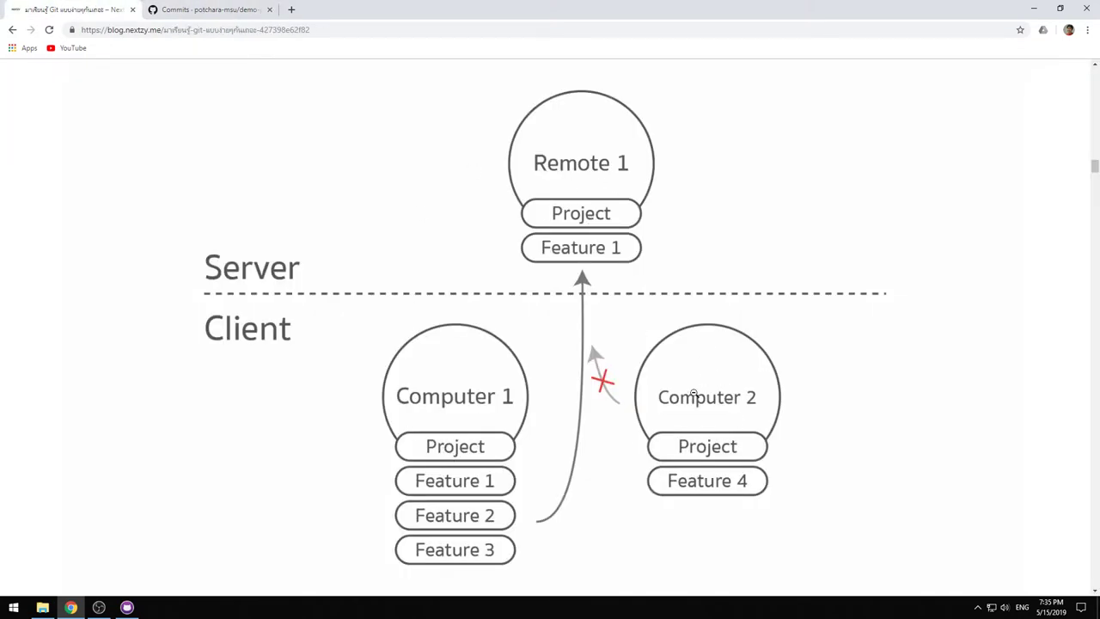
click(694, 394)
click(636, 329)
click(595, 351)
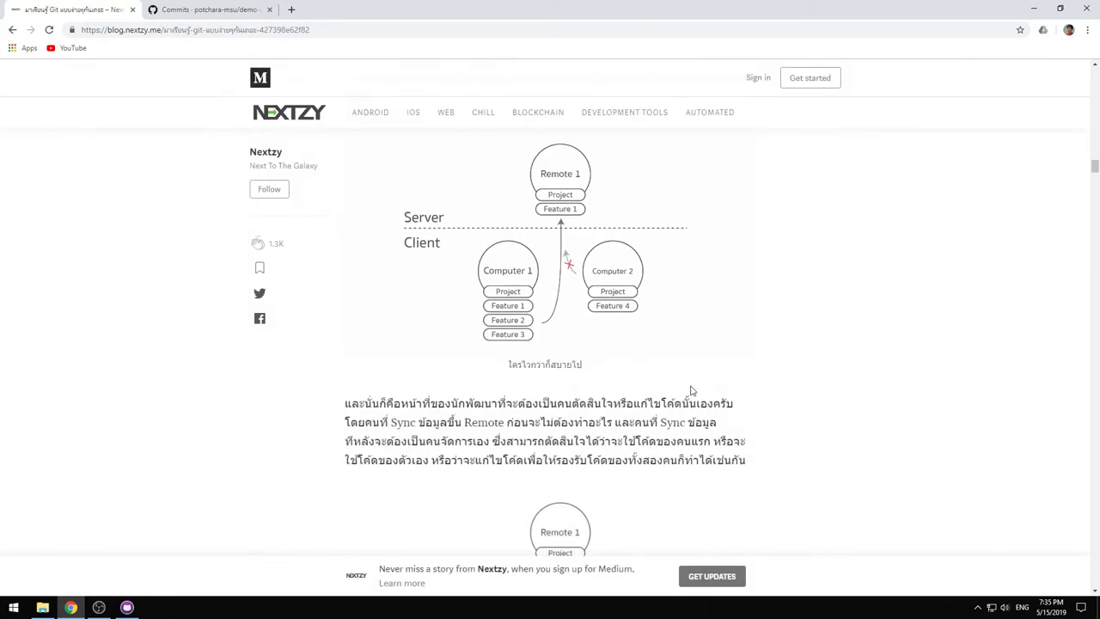
In GitHub Desktop, commit Database\MyDatabase.txt to master with the suggested summary "Create MyDatabase.txt" and show the local commit history.
click(127, 607)
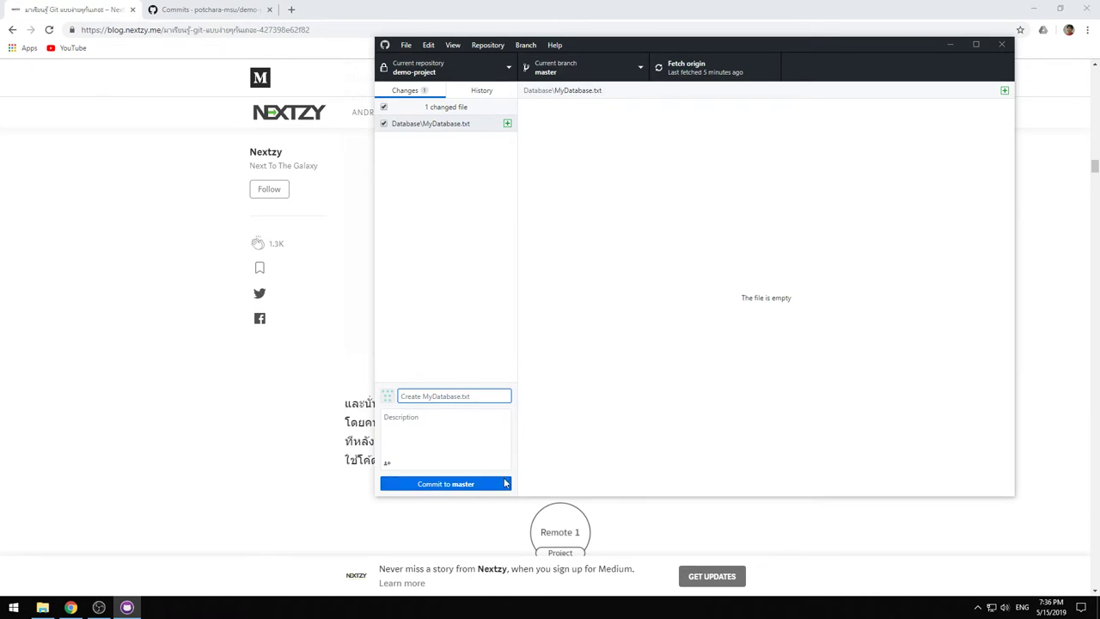
click(469, 485)
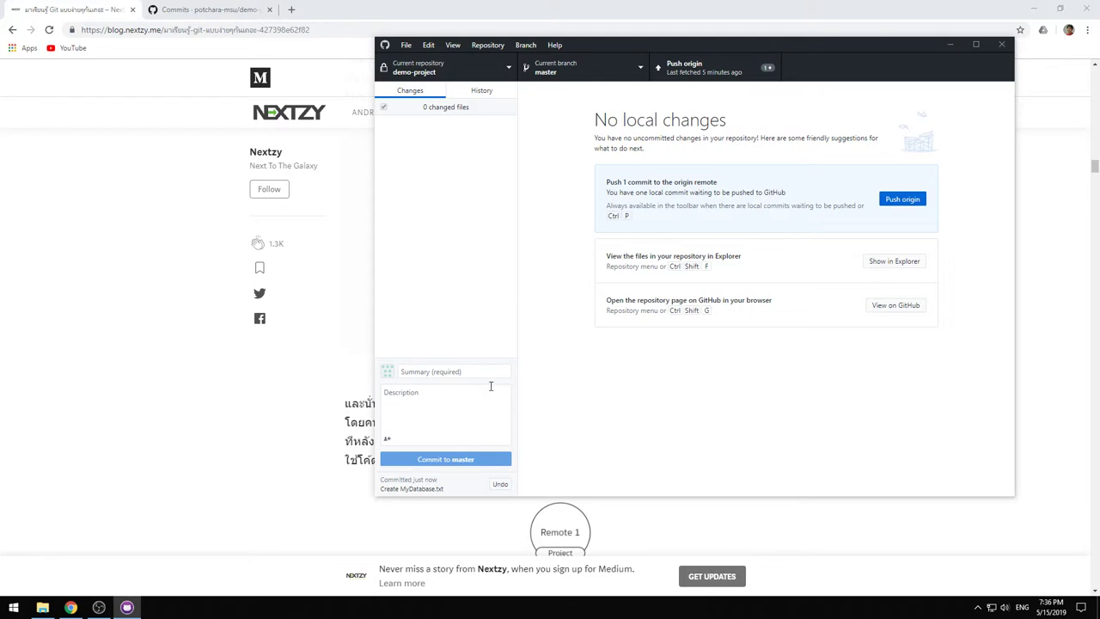
click(483, 91)
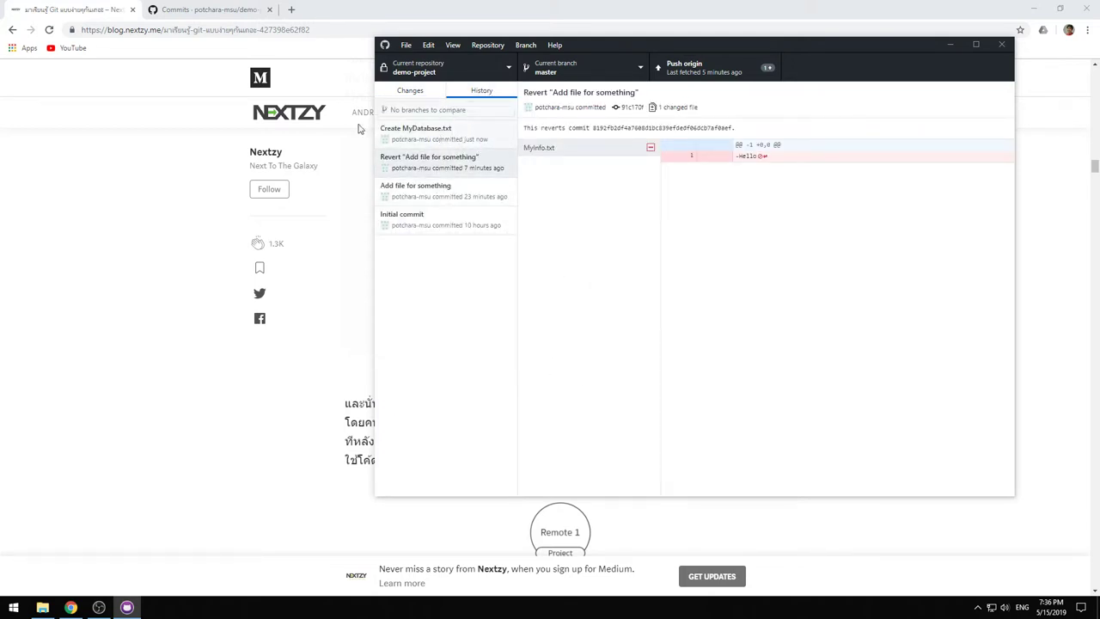
Compare GitHub's commit list with the local history and try to push the MyDatabase.txt commit to origin from GitHub Desktop.
click(202, 16)
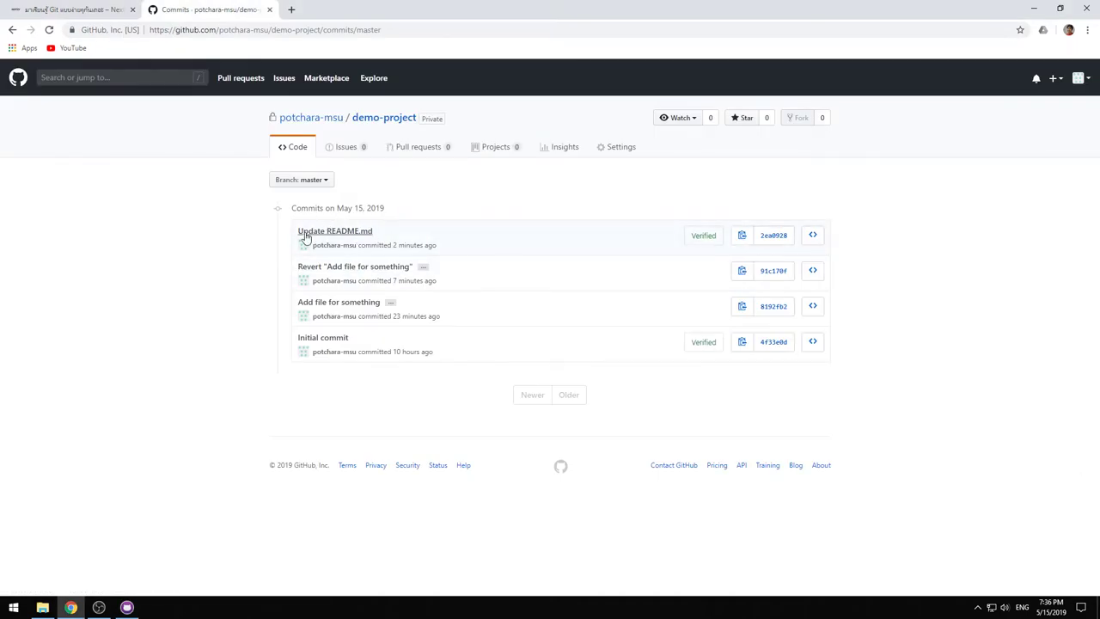
click(126, 607)
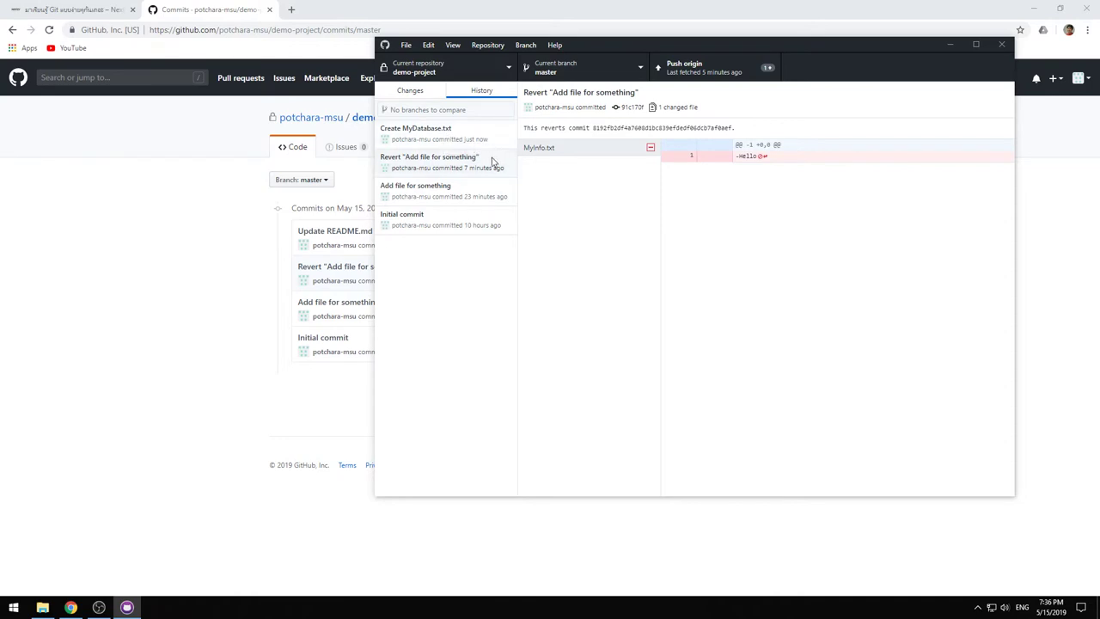
click(417, 94)
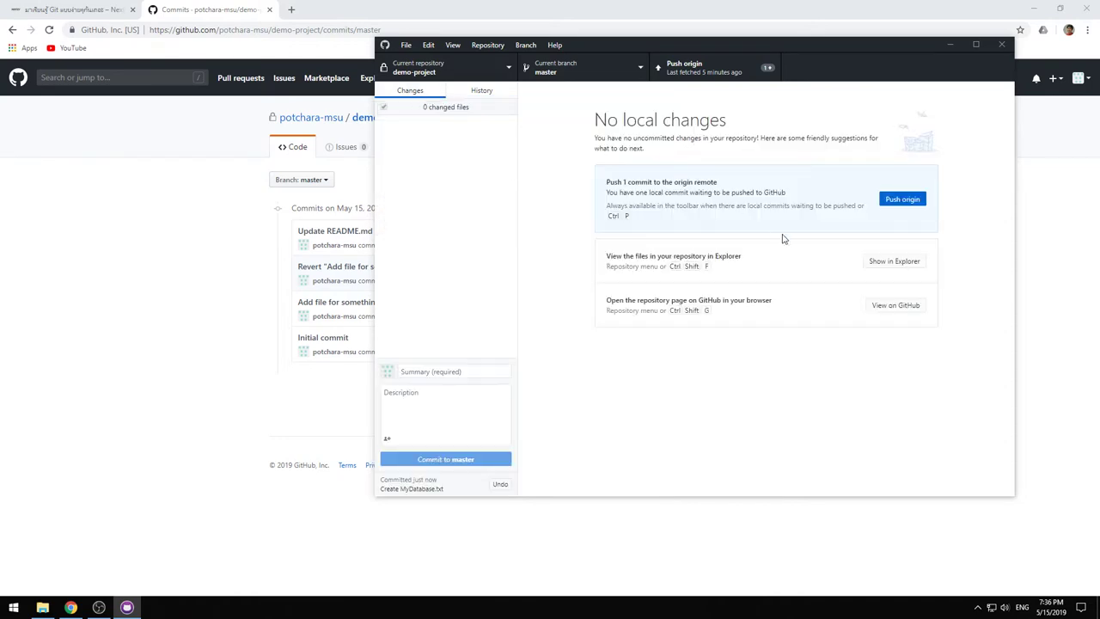
click(904, 200)
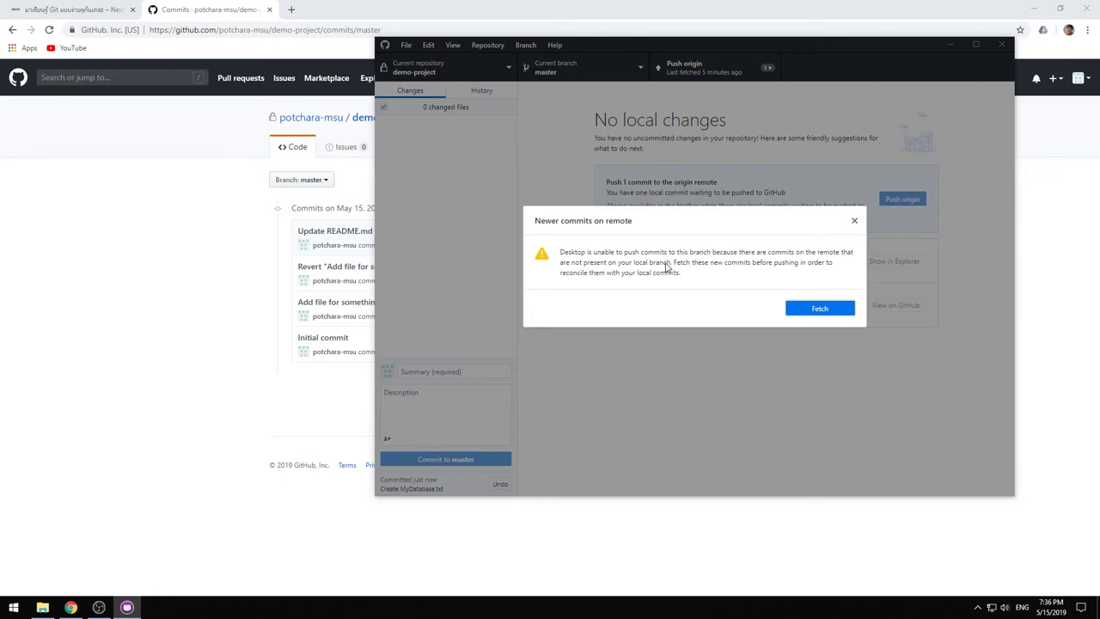
Switch to the Nextzy article in the browser and find the term Conflict in its list of Git terms, highlighting it.
click(78, 8)
scroll(405, 253, down, 10)
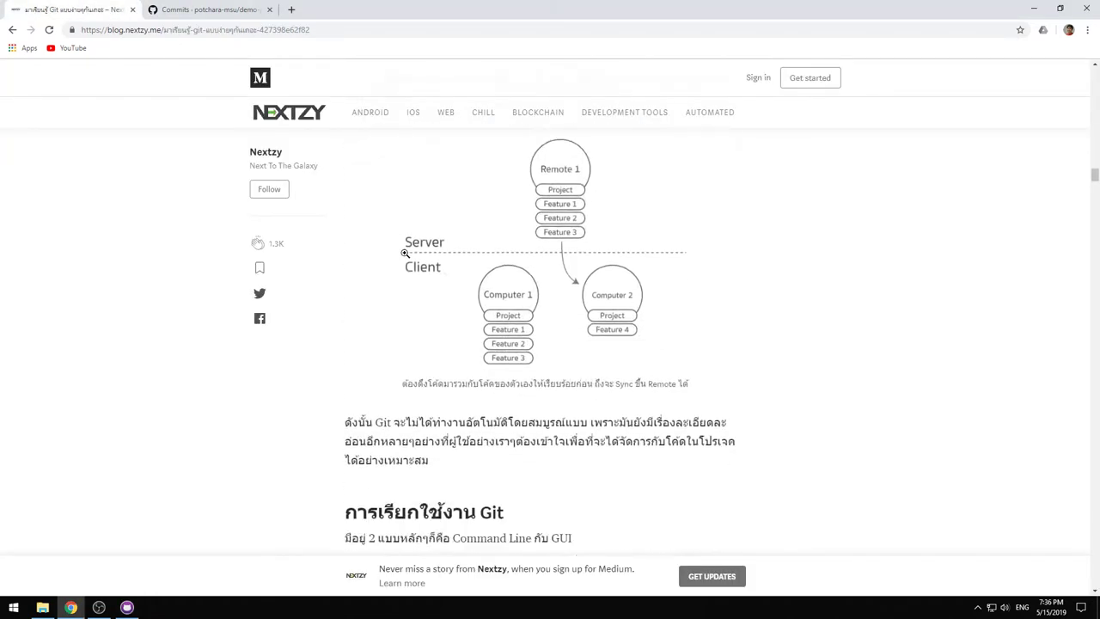
scroll(403, 251, down, 15)
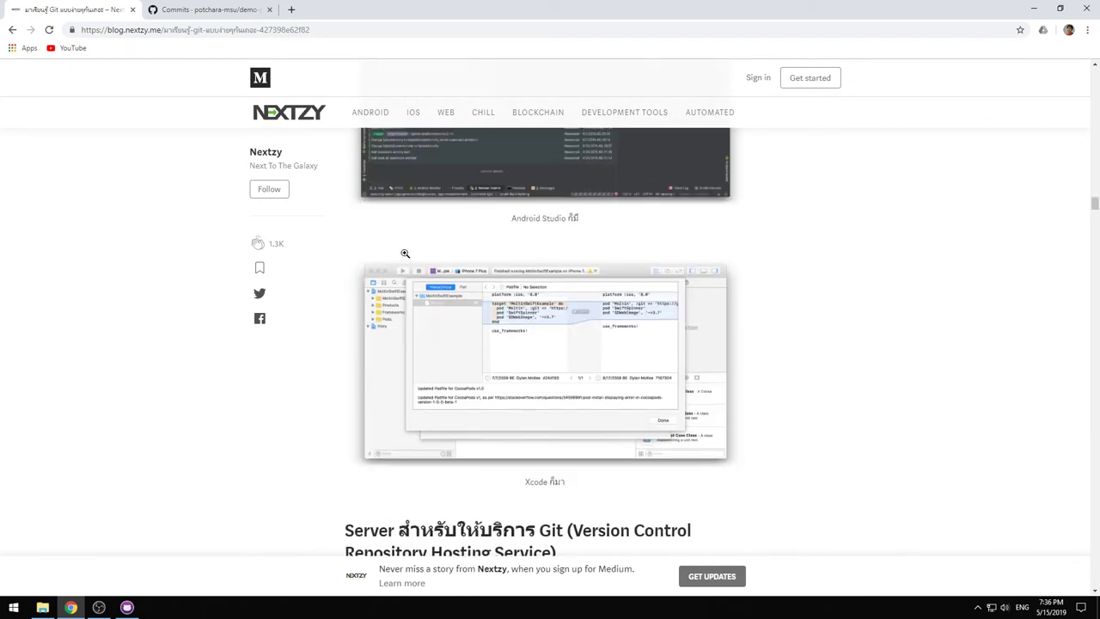
scroll(387, 251, down, 2)
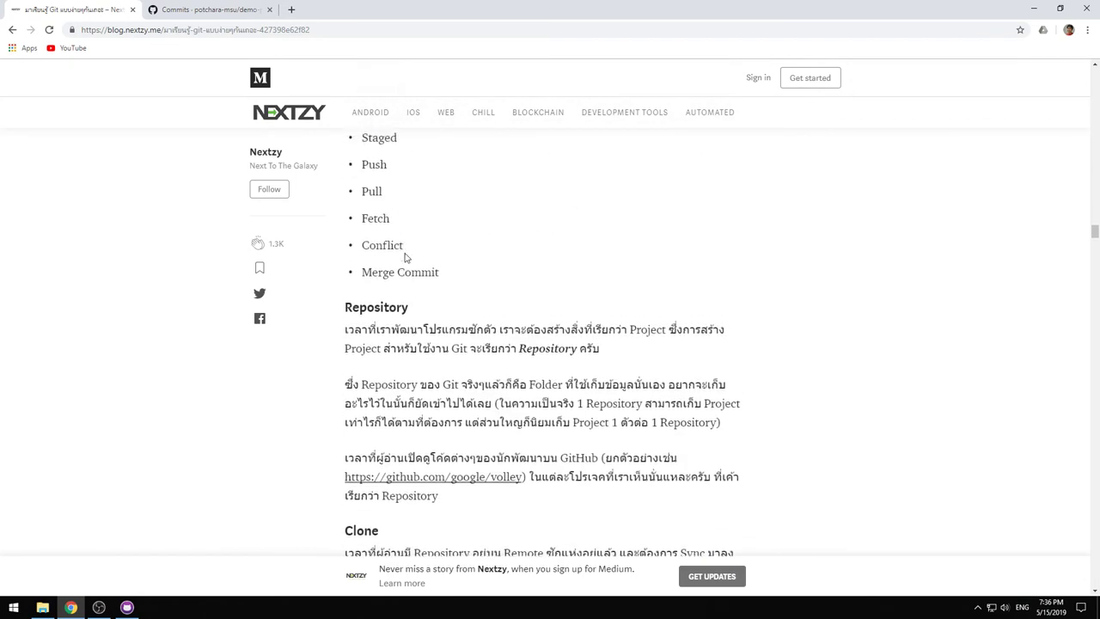
scroll(368, 253, up, 1)
double_click(375, 296)
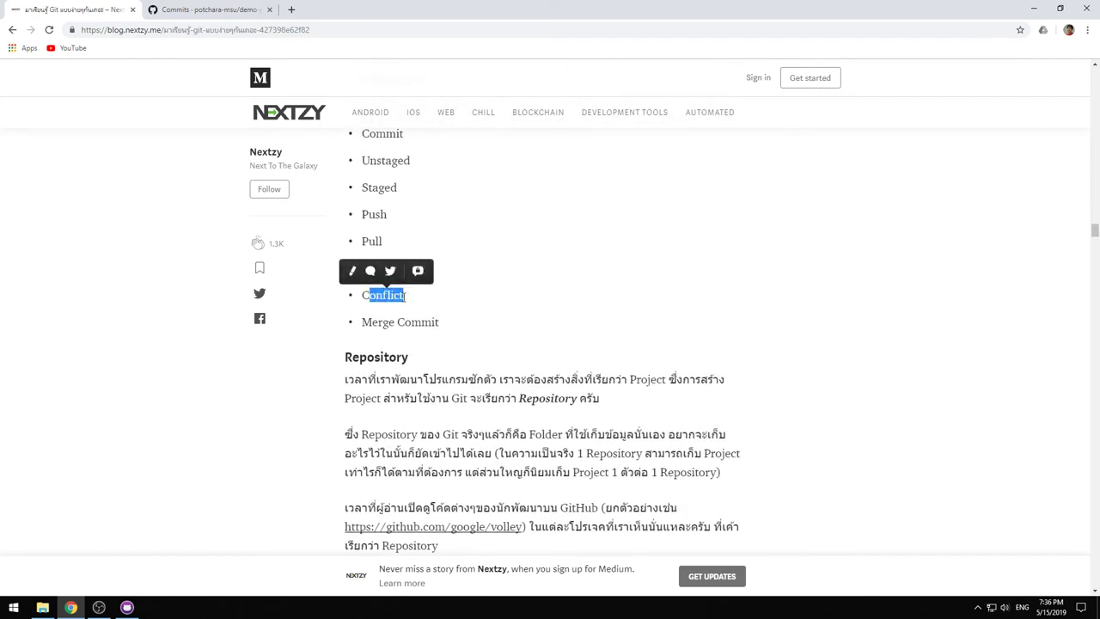
drag(409, 298, 362, 295)
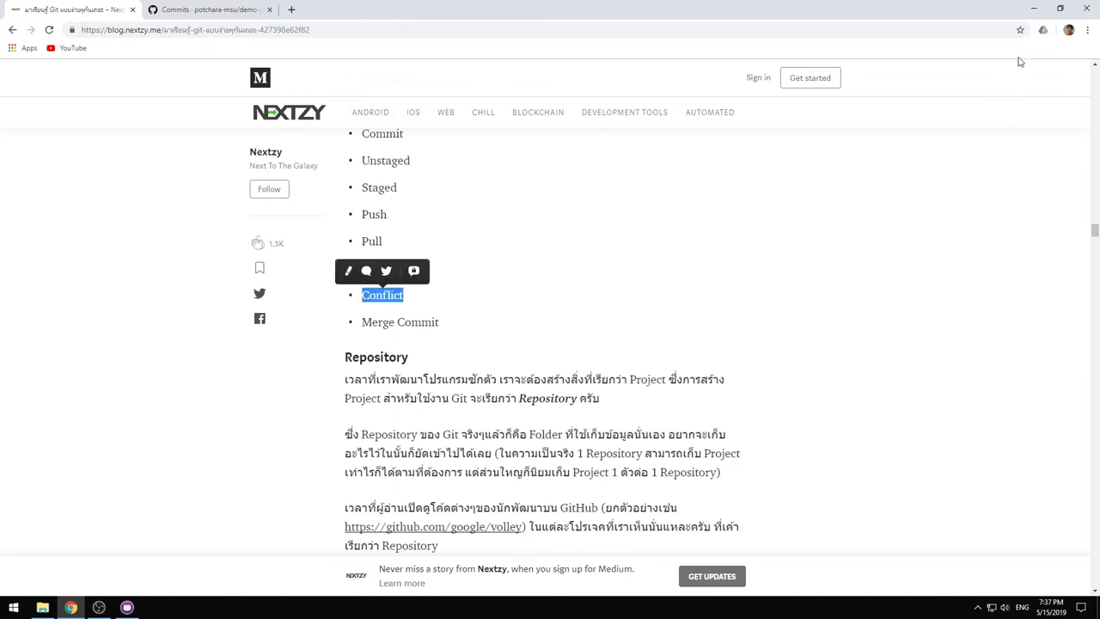
Check the Update README.md commit on GitHub, then fetch the newer remote commits in GitHub Desktop.
click(247, 10)
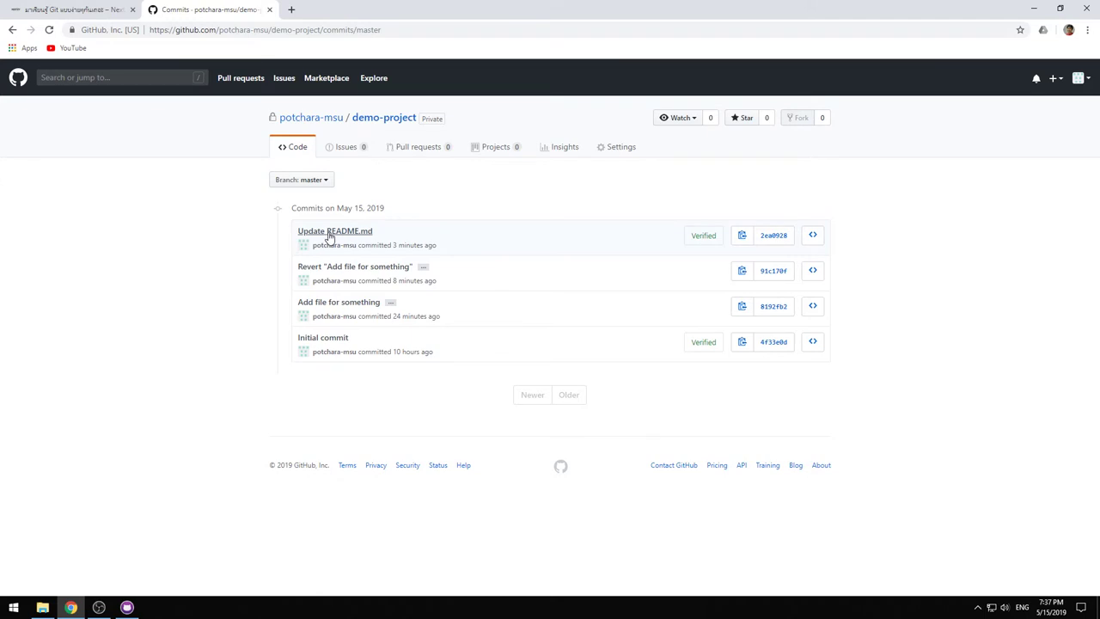
click(128, 608)
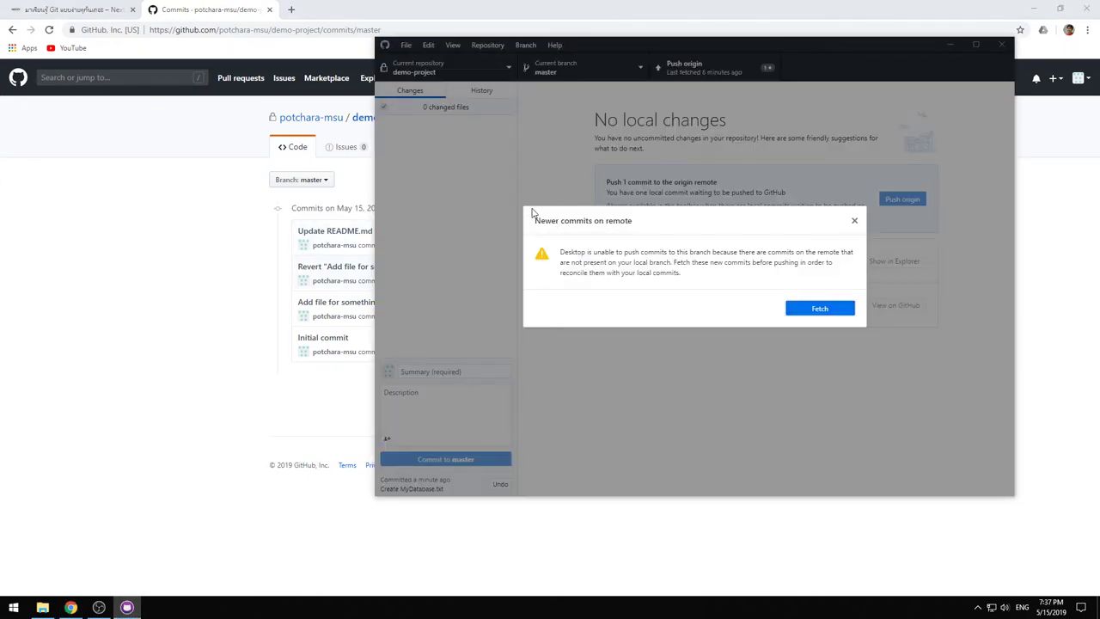
click(836, 312)
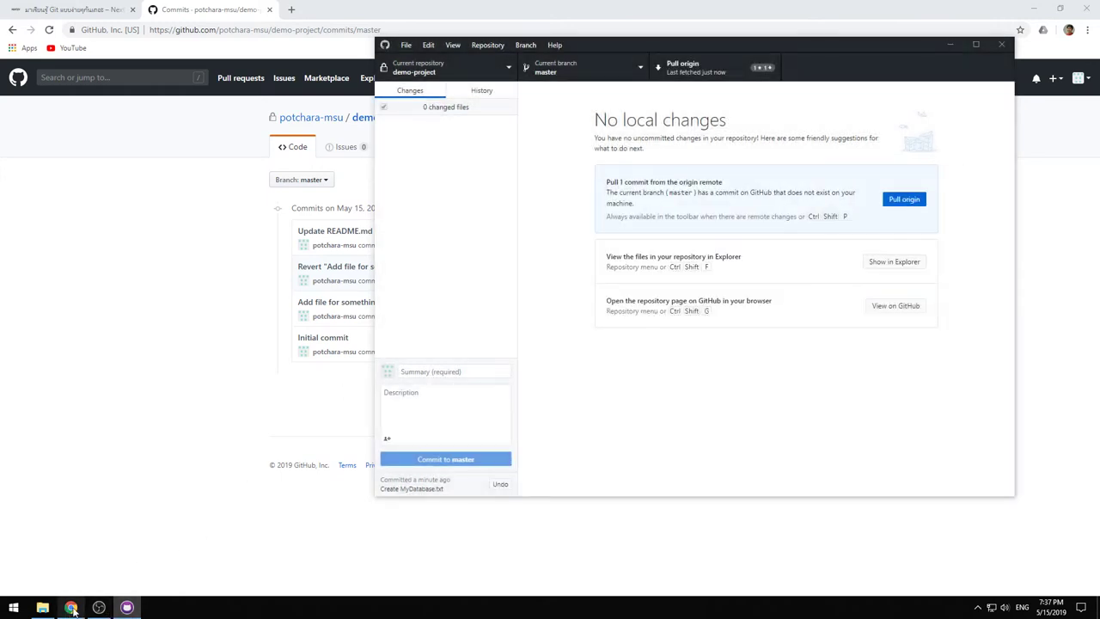
Return to the Nextzy article and highlight the terms Pull and Fetch in its list of Git terms.
click(72, 608)
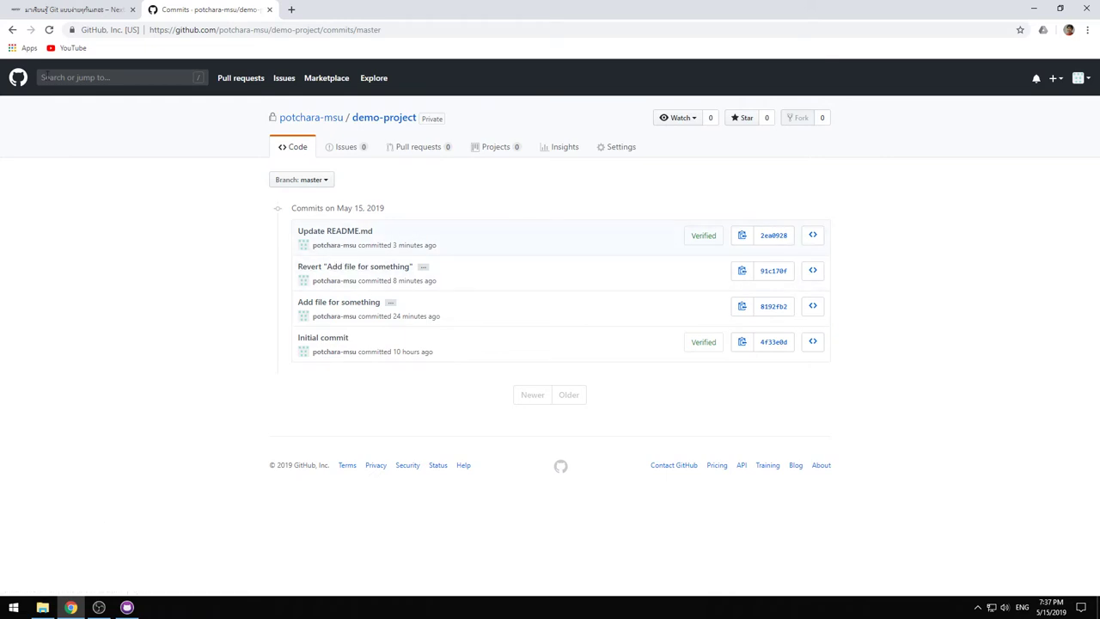
click(73, 10)
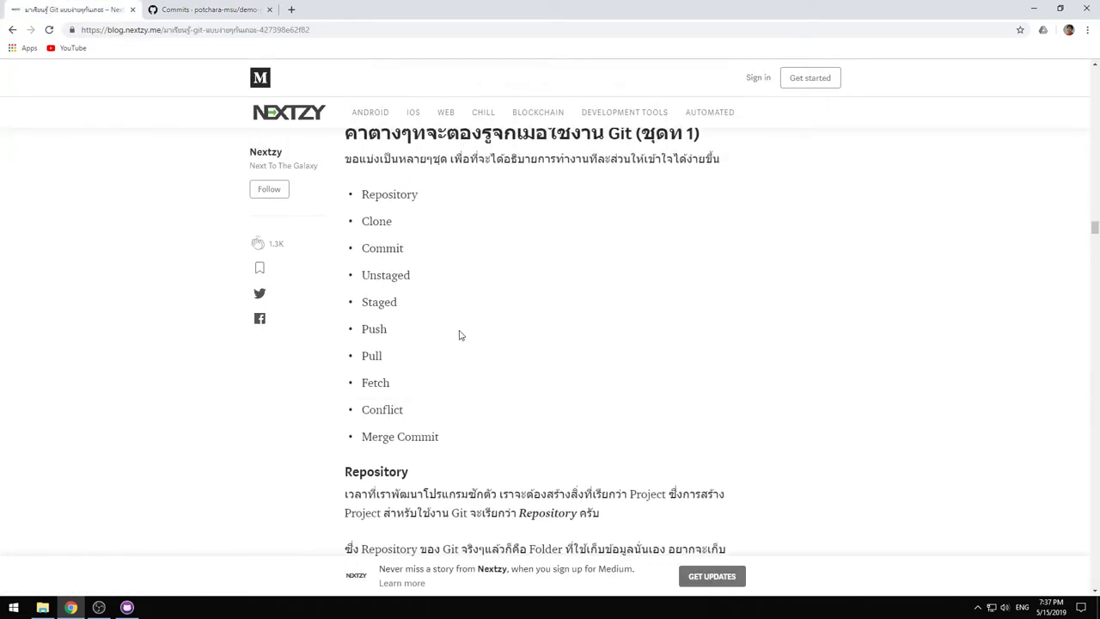
double_click(376, 384)
click(409, 398)
drag(368, 356, 386, 362)
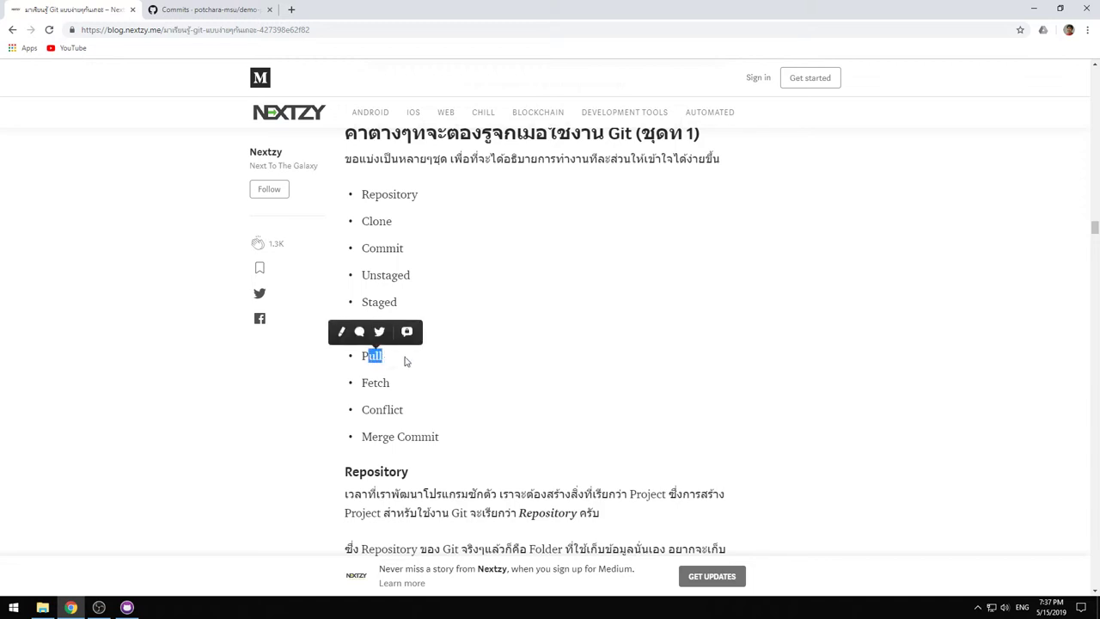
click(382, 367)
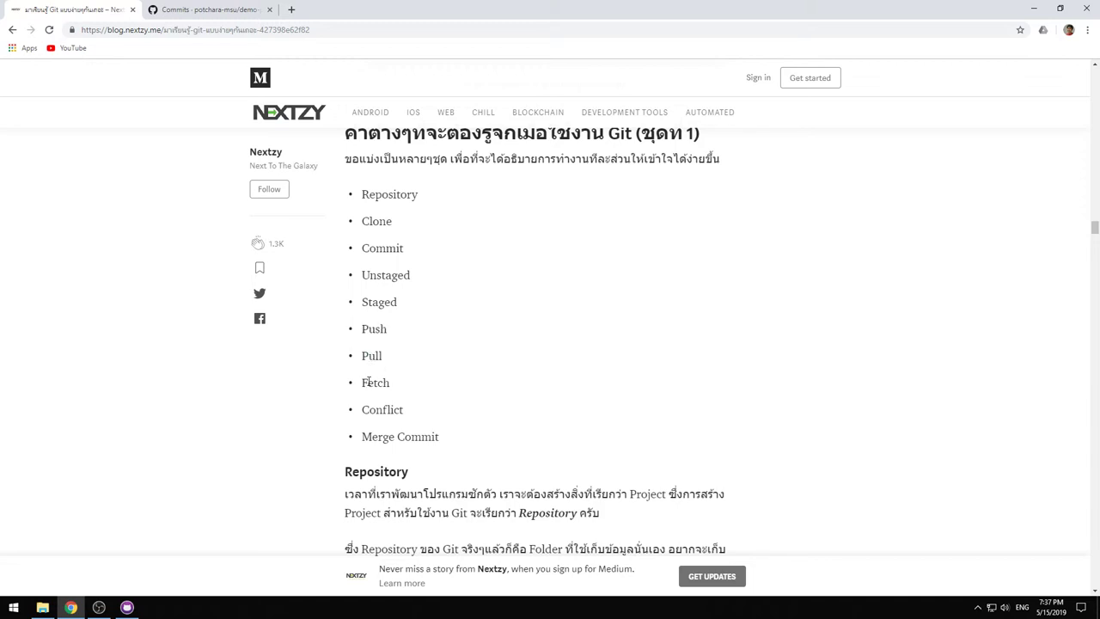
double_click(367, 381)
click(396, 393)
Compare GitHub Desktop's pending pull from origin with demo-project's master commit list on GitHub.
click(136, 608)
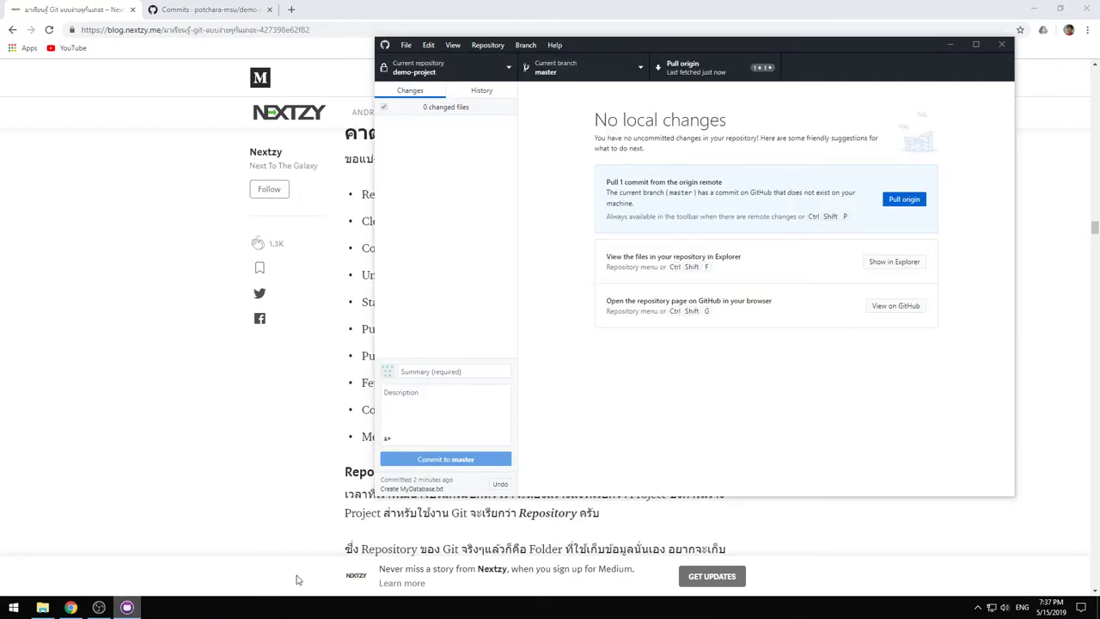
click(204, 14)
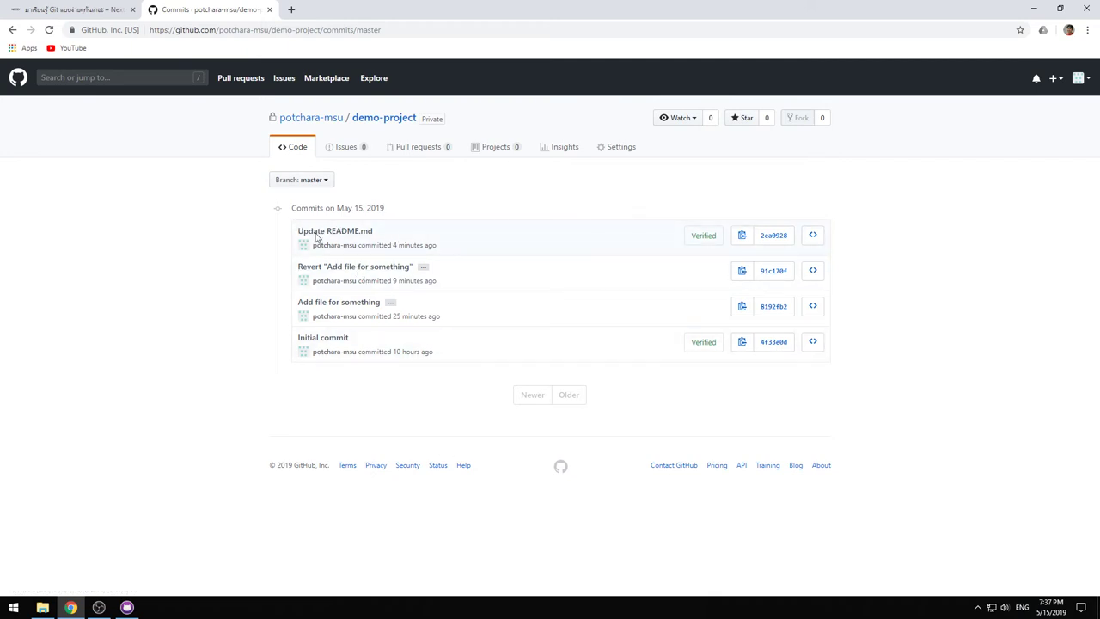
click(127, 607)
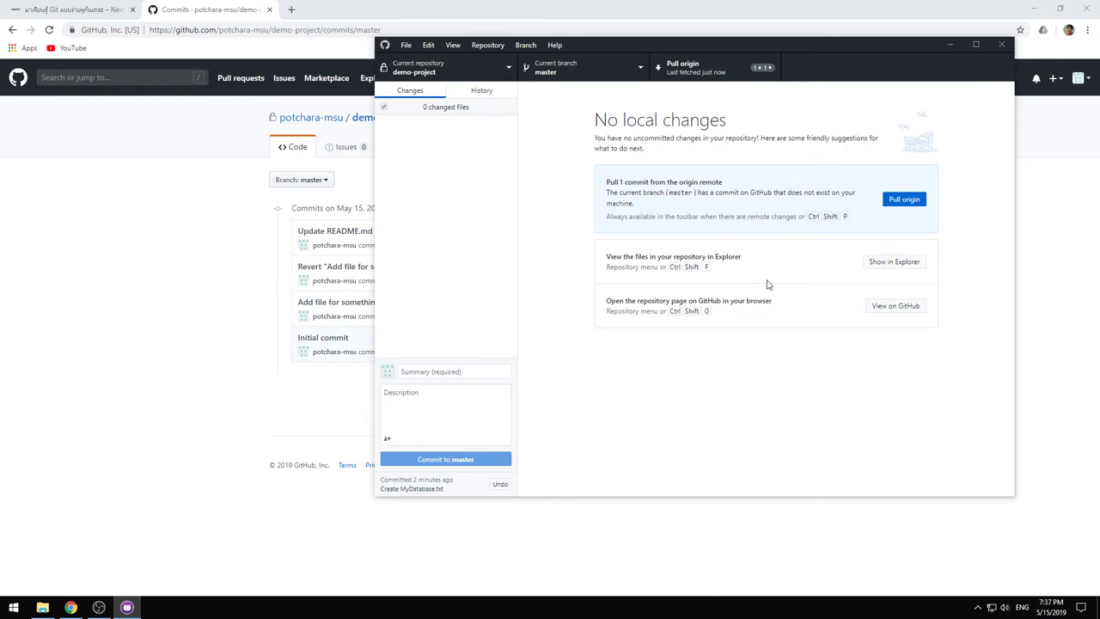
drag(579, 43, 720, 33)
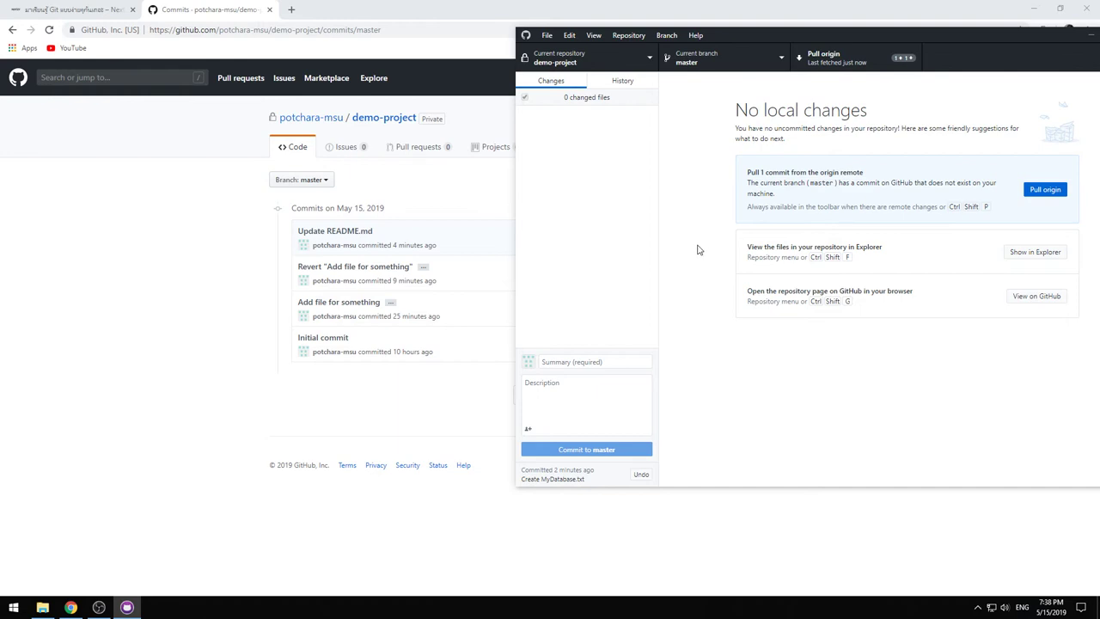
drag(865, 34, 675, 36)
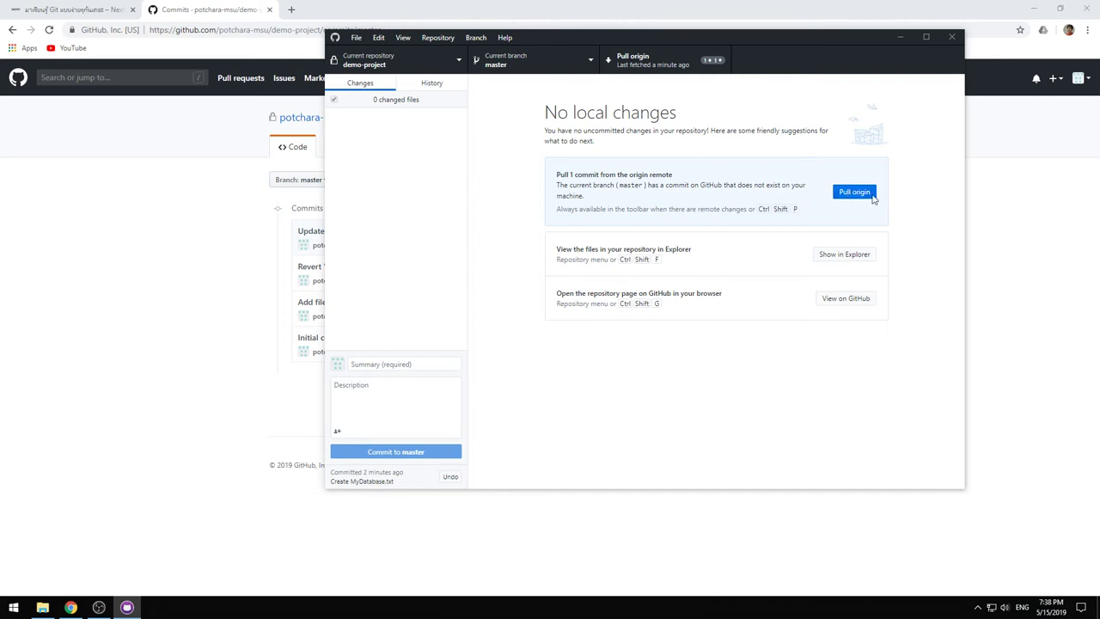
Revisit the Nextzy diagram of Remote 1 syncing to Computer 2, then pull the remote commit from origin in GitHub Desktop.
click(108, 238)
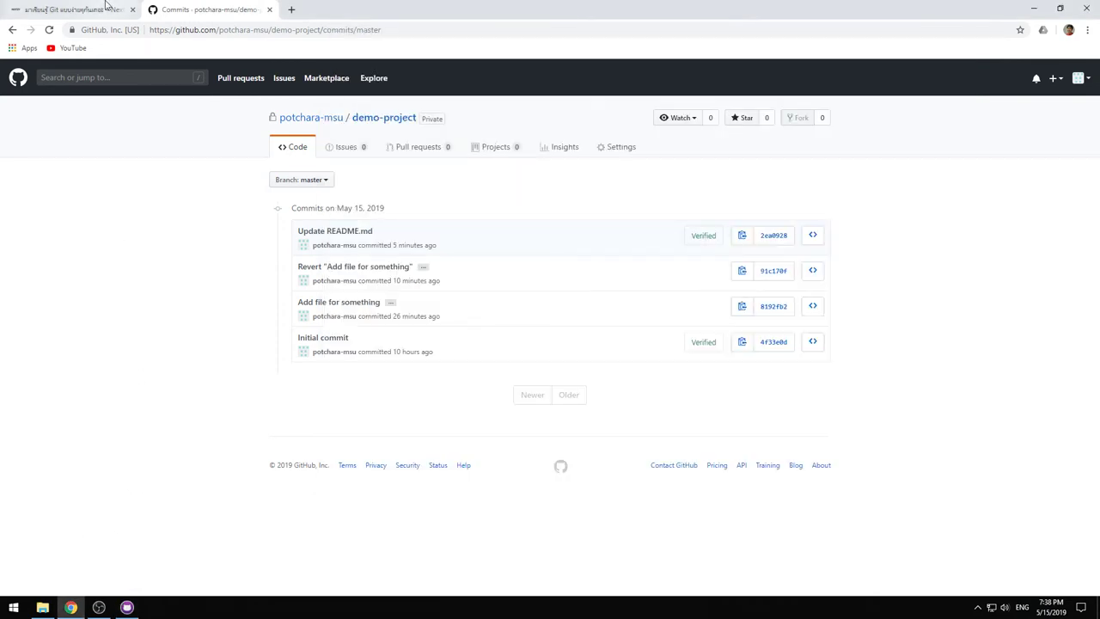
click(108, 9)
scroll(576, 301, down, 15)
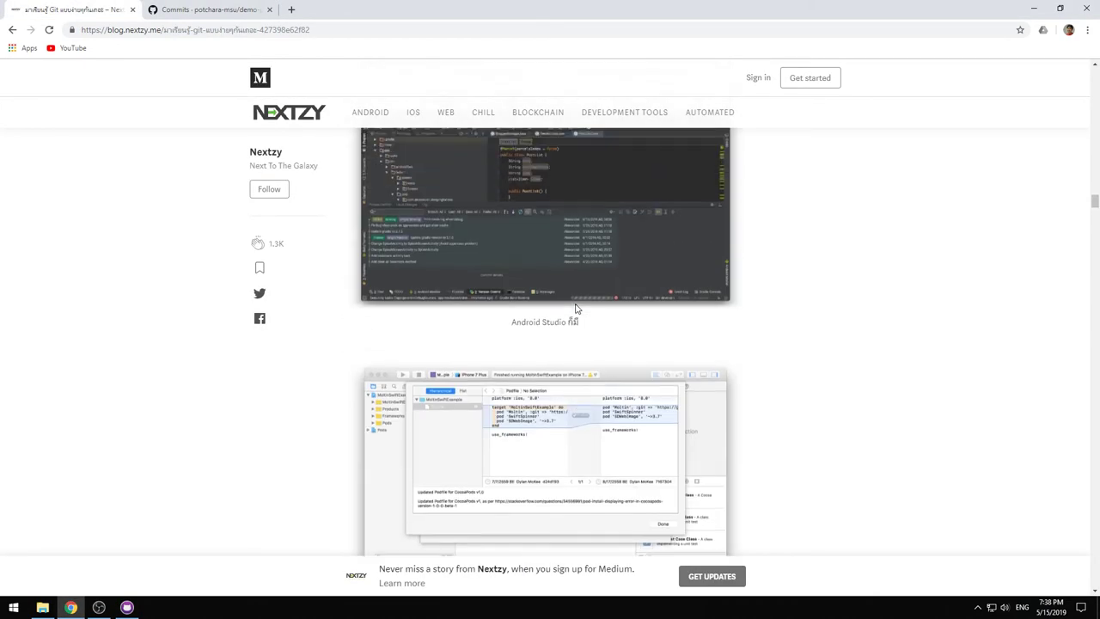
scroll(575, 309, up, 10)
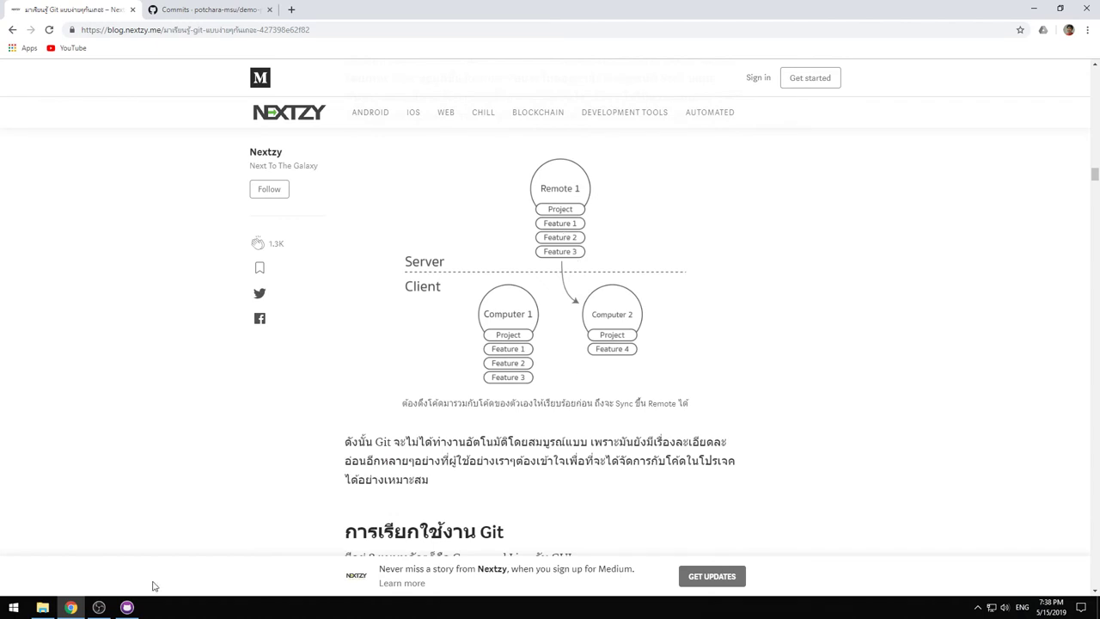
click(127, 607)
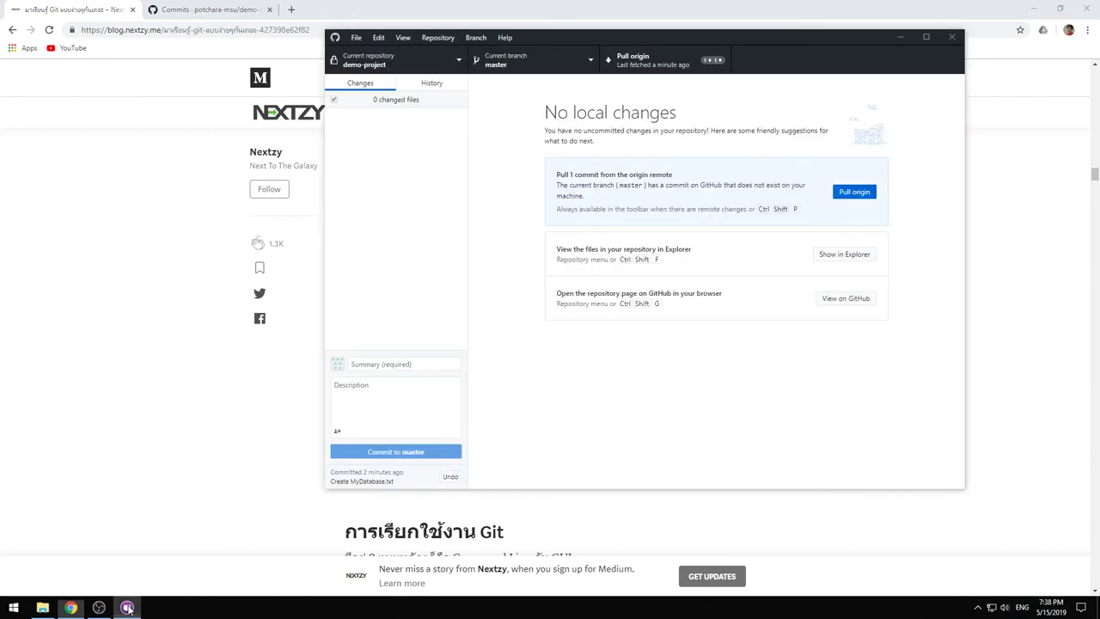
click(847, 193)
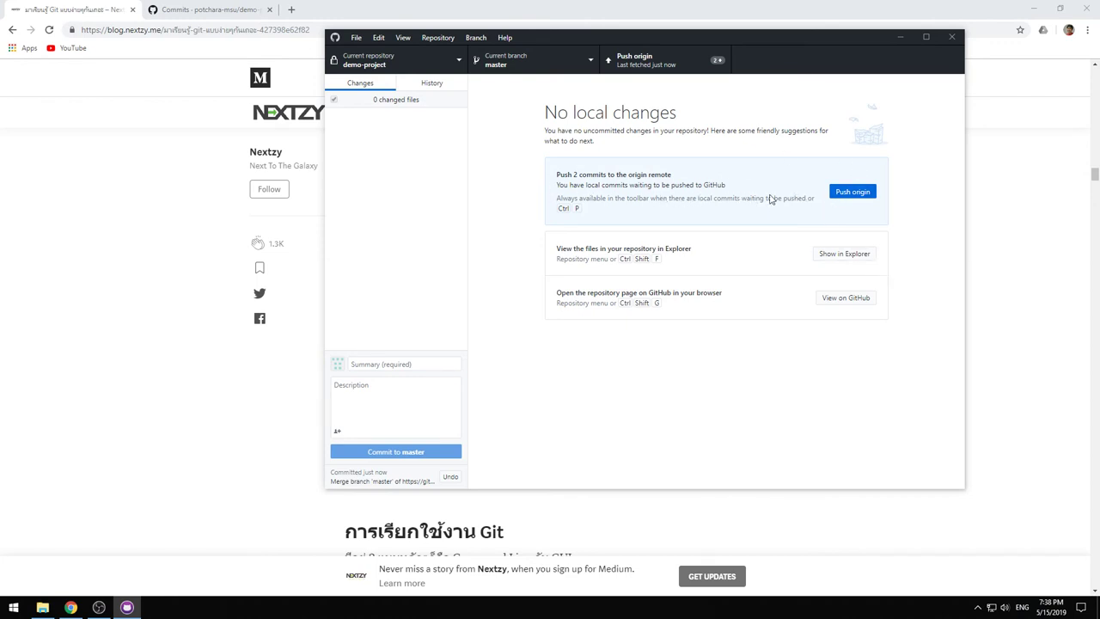
Compare the local commit history with GitHub's list, going through the commits from Initial commit up to Update README.md.
click(439, 86)
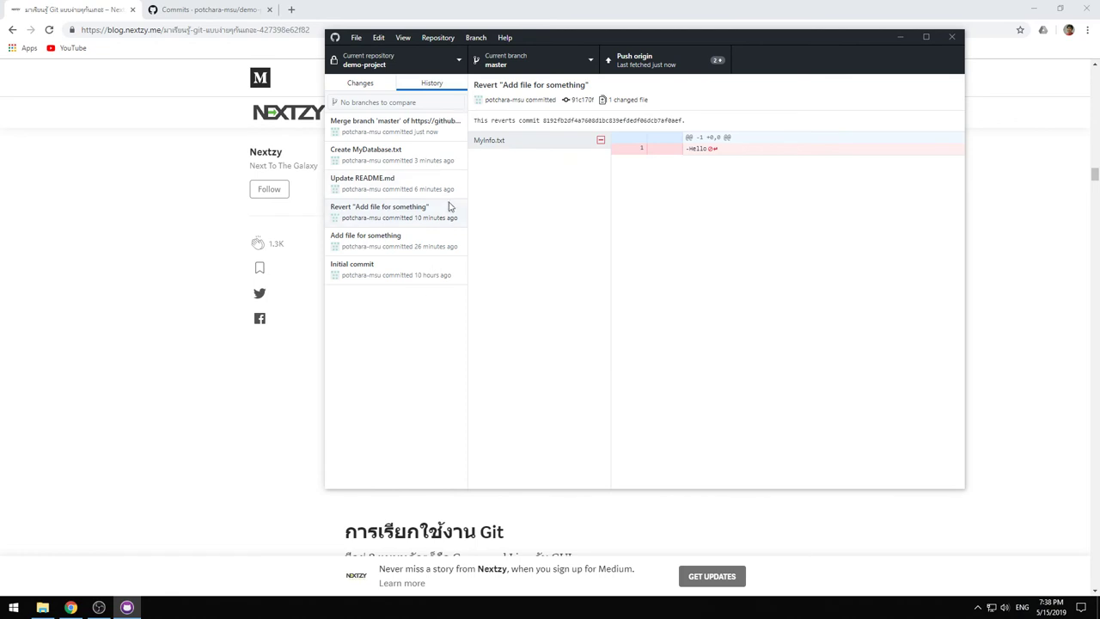
click(359, 272)
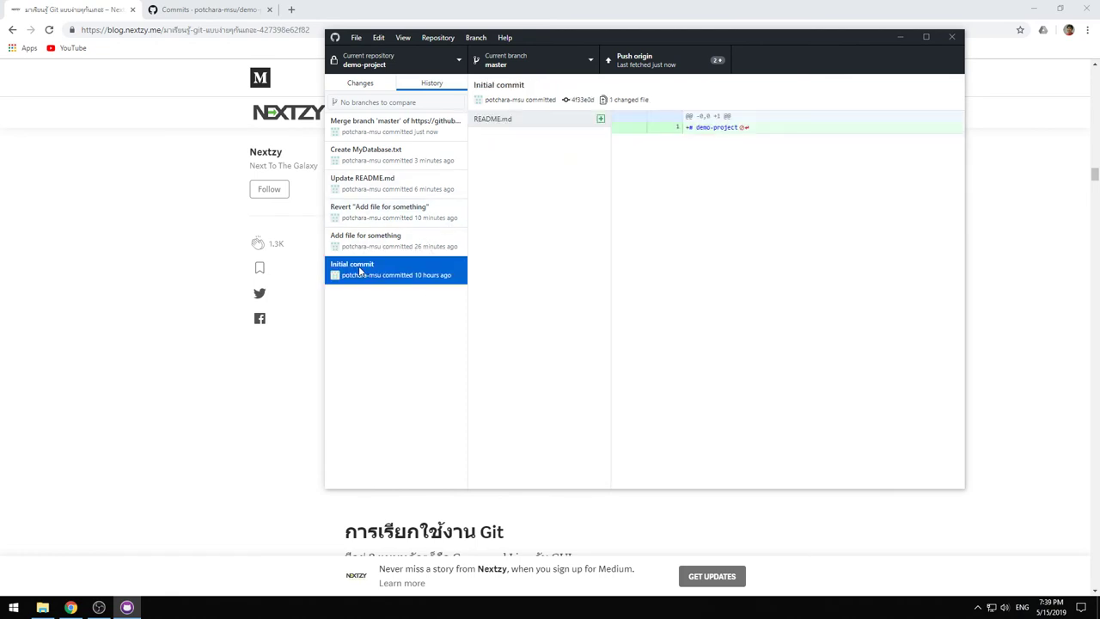
click(207, 9)
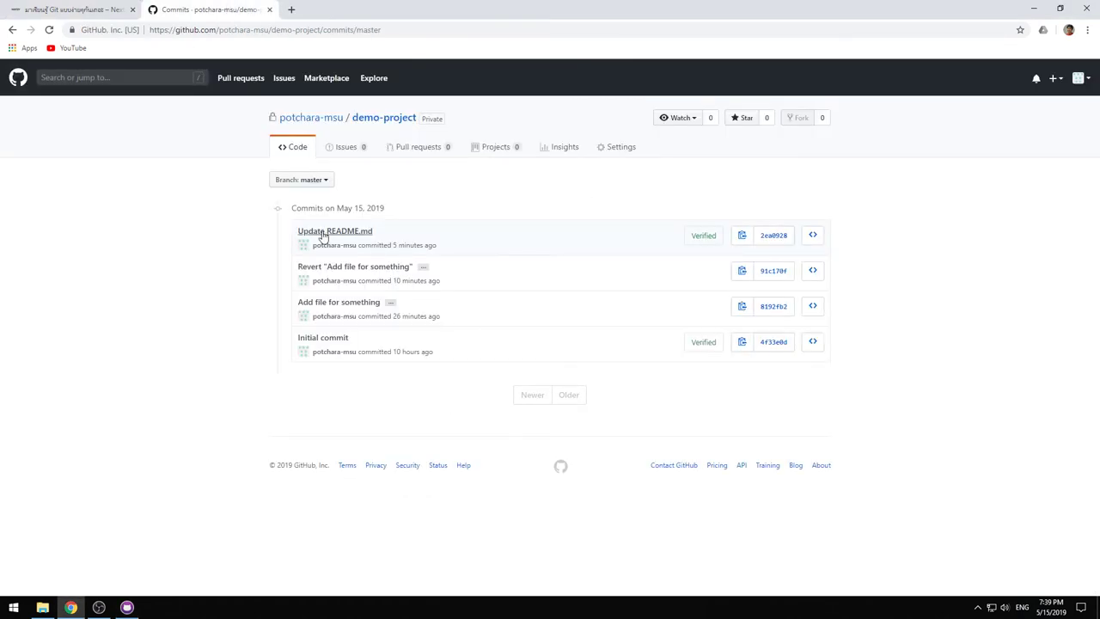
click(126, 608)
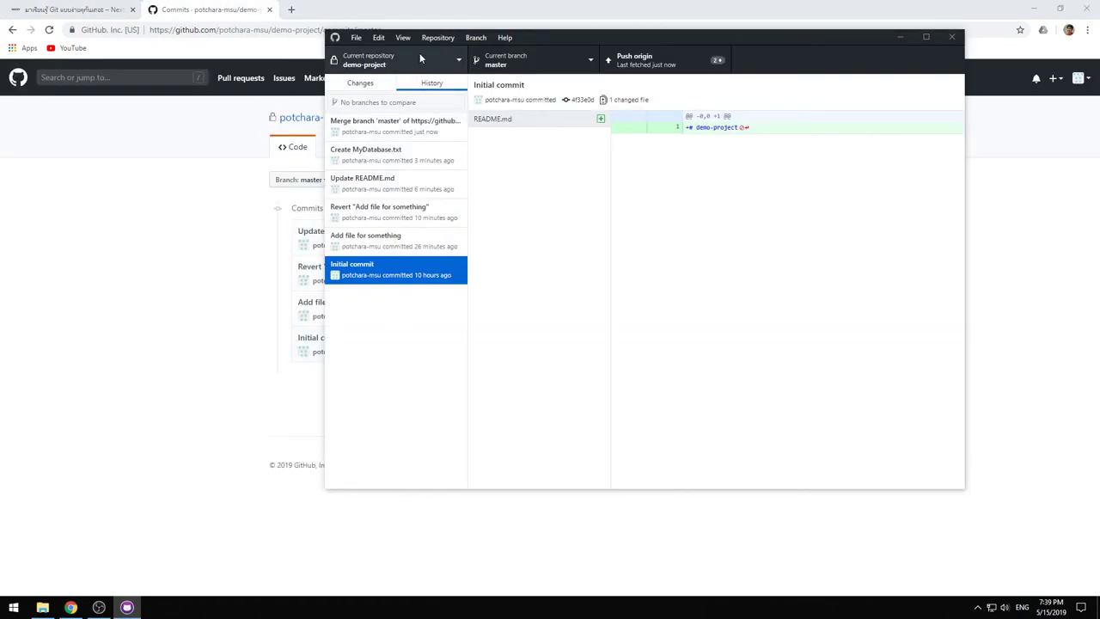
drag(531, 38, 700, 55)
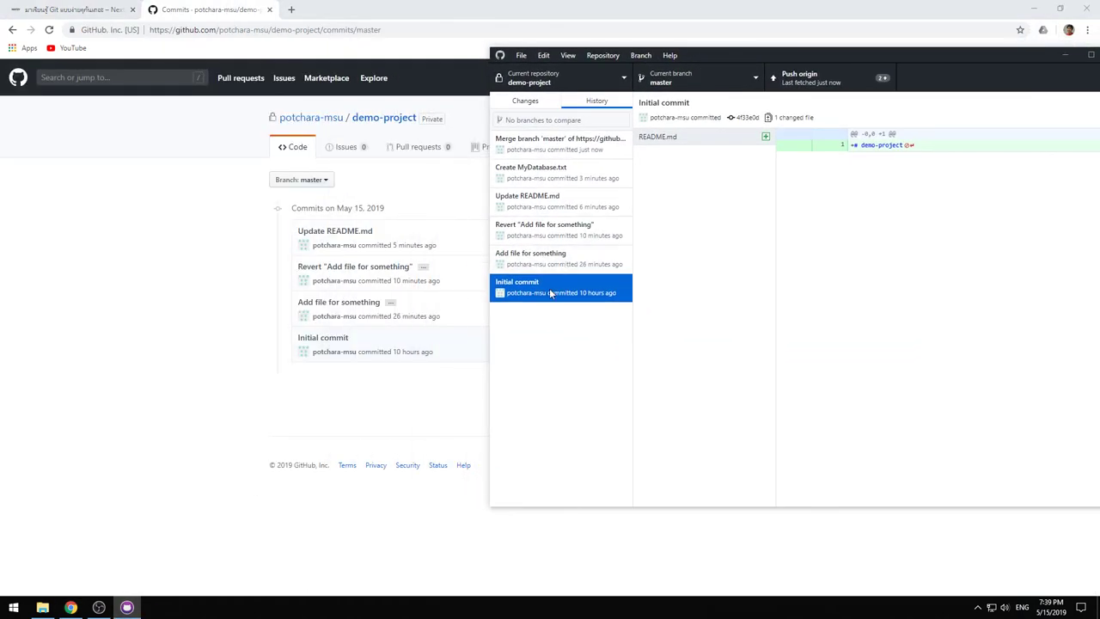
click(532, 258)
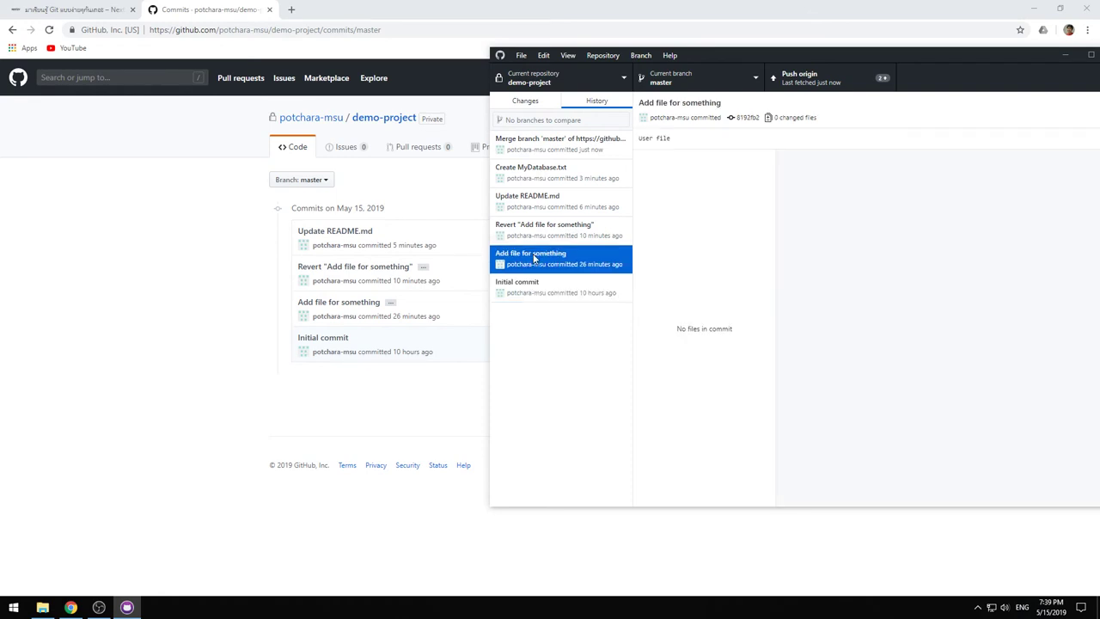
click(547, 231)
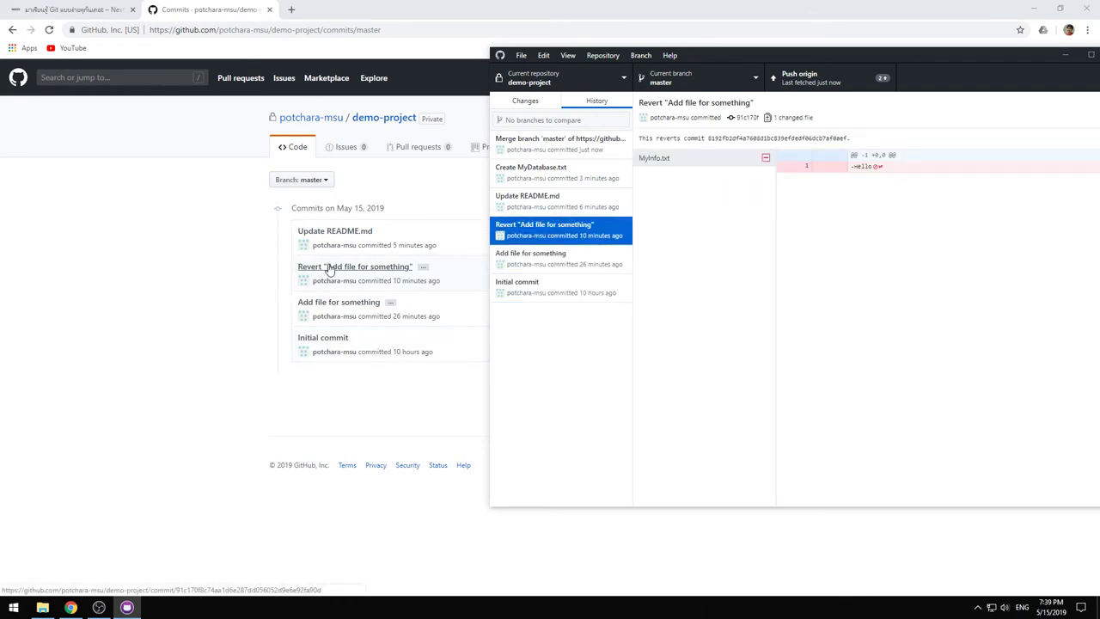
click(590, 201)
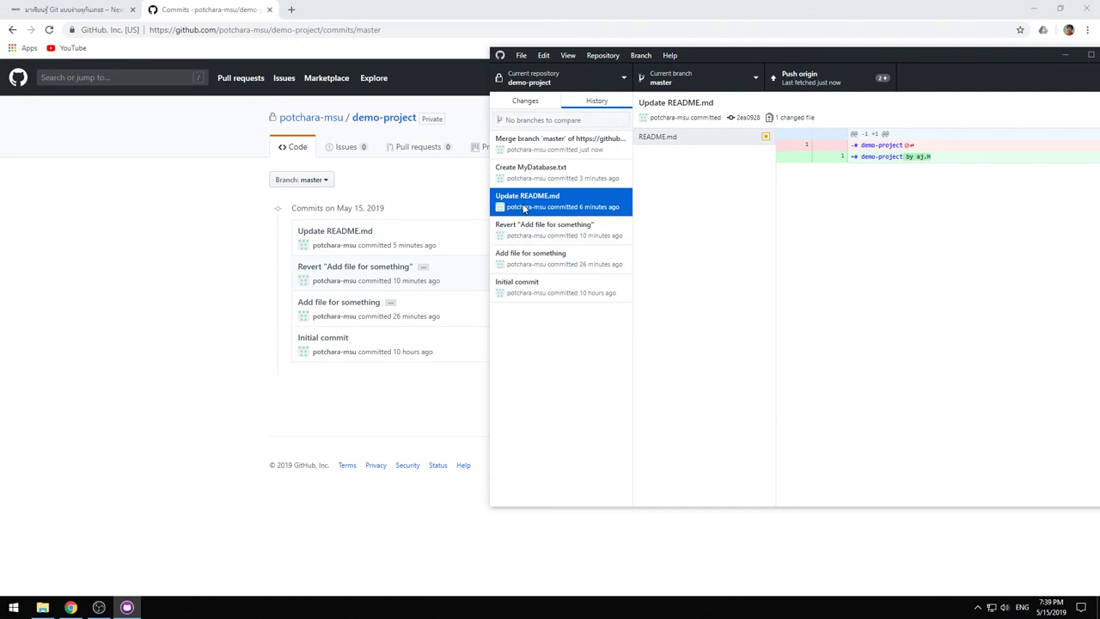
Inspect the Create MyDatabase.txt commit and the "Merge branch 'master'" commit in the local history, comparing the two.
click(597, 178)
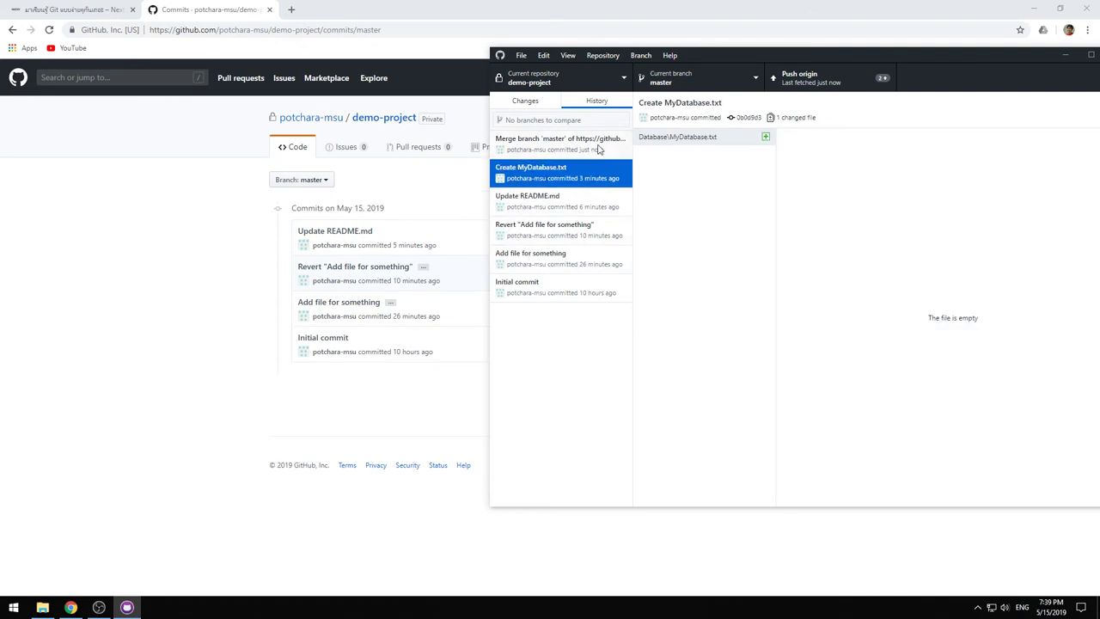
click(596, 152)
click(597, 172)
click(599, 151)
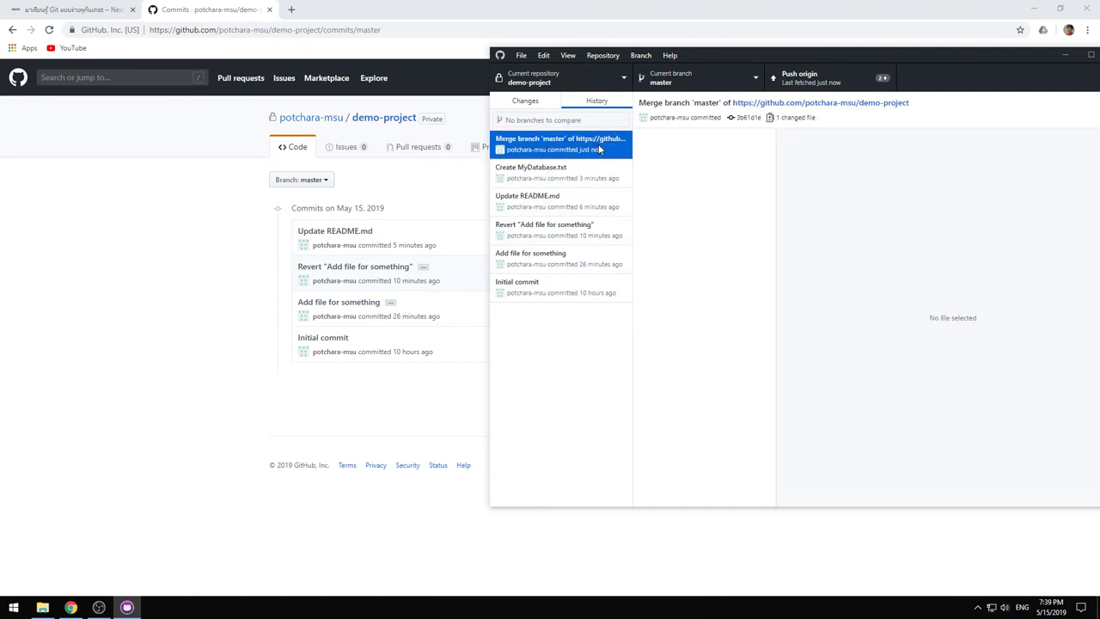
click(597, 166)
click(595, 151)
click(594, 178)
click(597, 152)
click(596, 175)
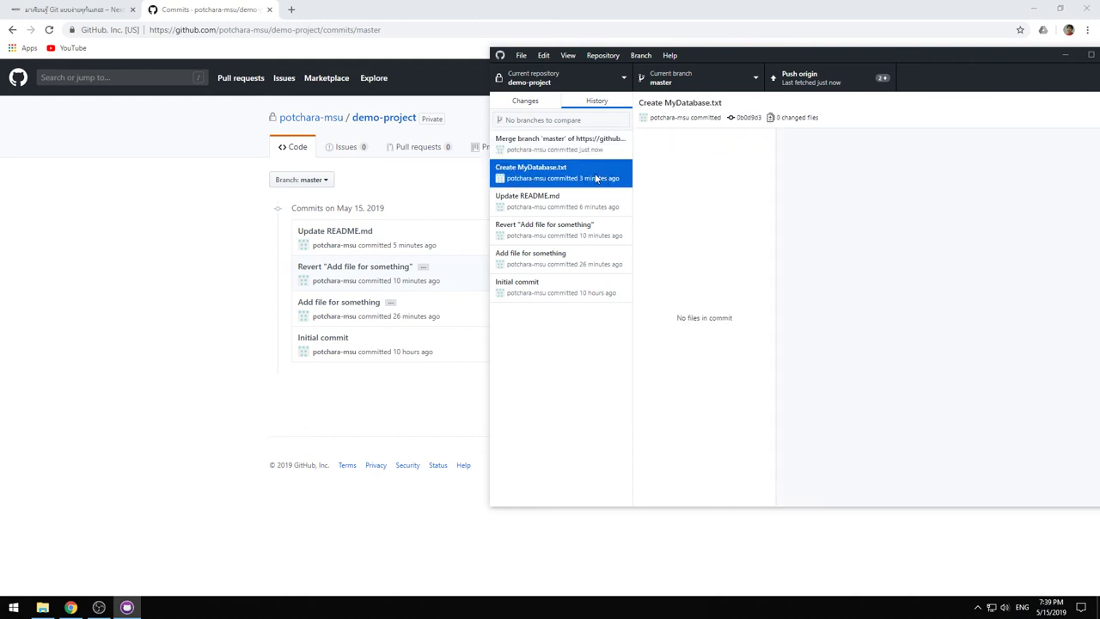
click(601, 153)
click(603, 170)
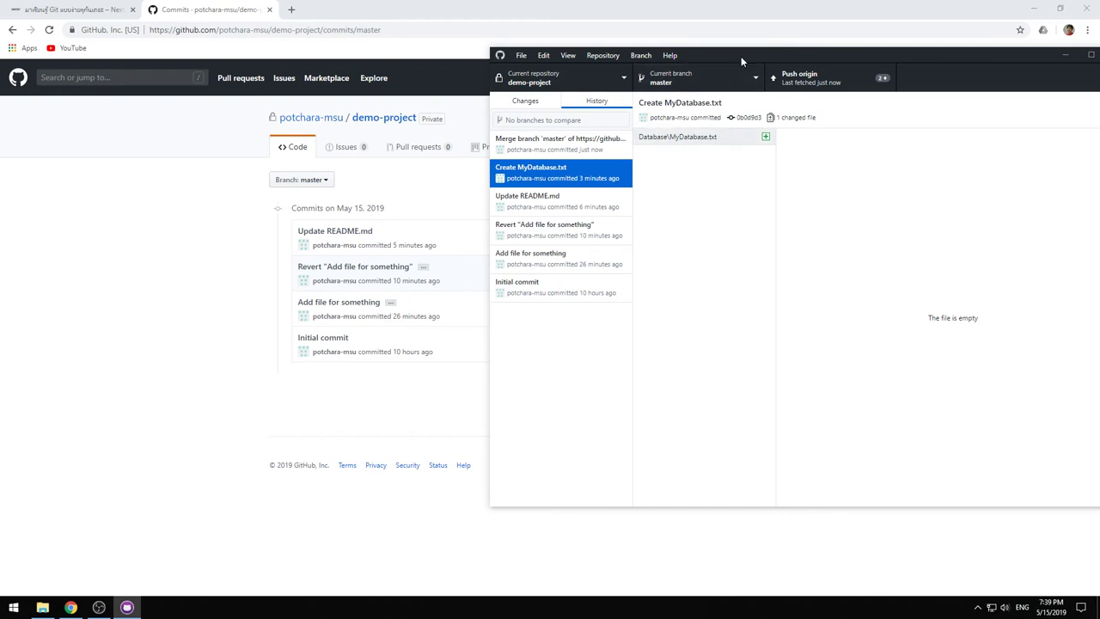
drag(741, 56, 533, 67)
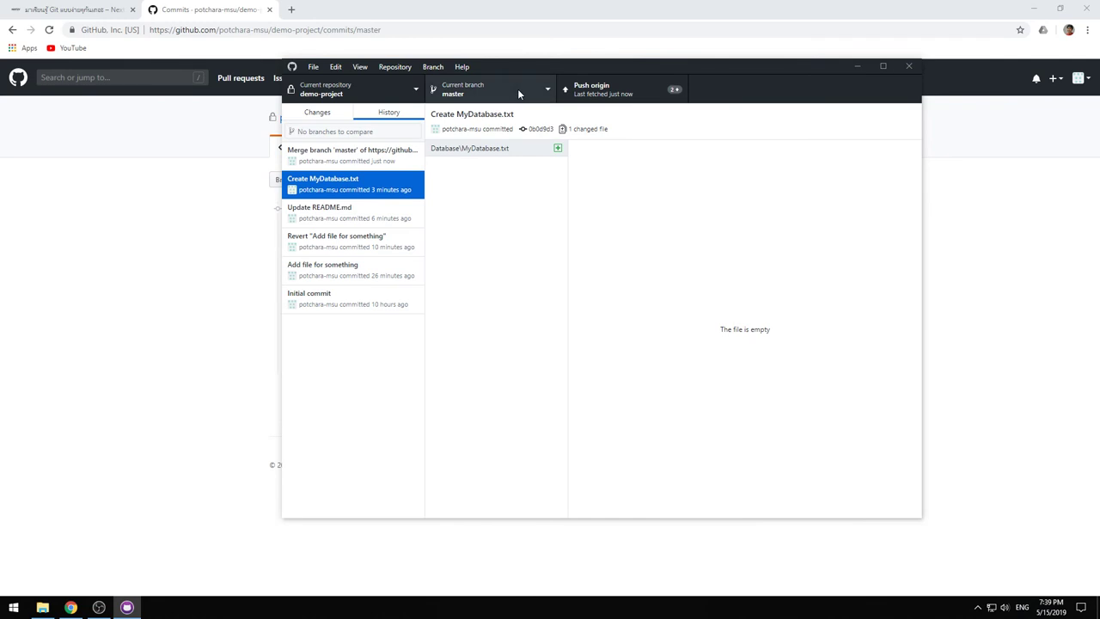
Push the two pending local commits on demo-project's master branch to origin.
click(329, 113)
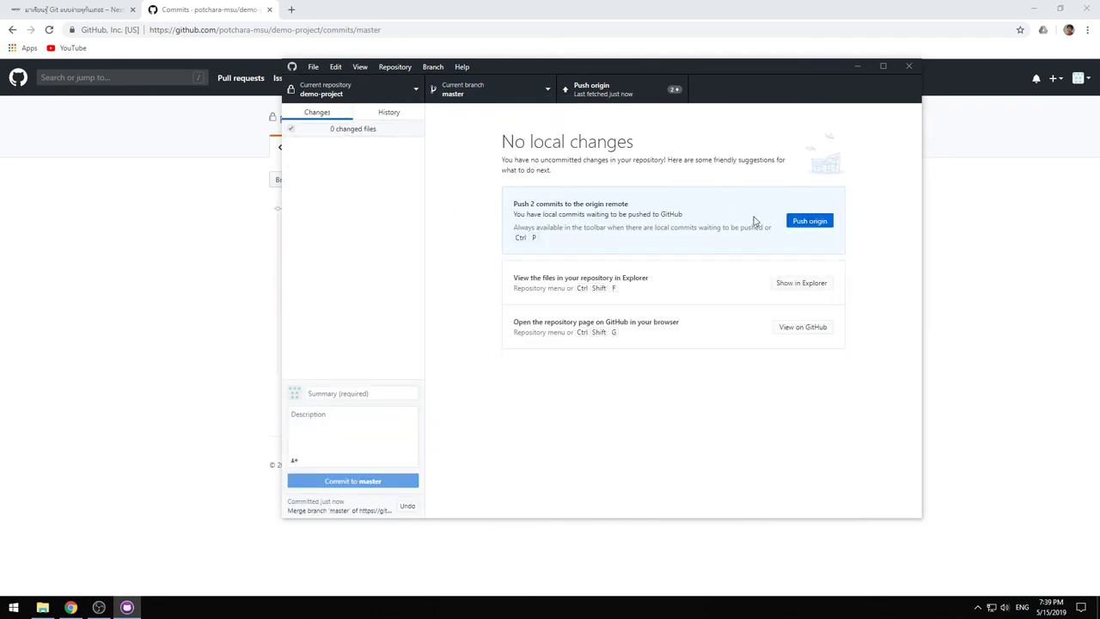
click(809, 222)
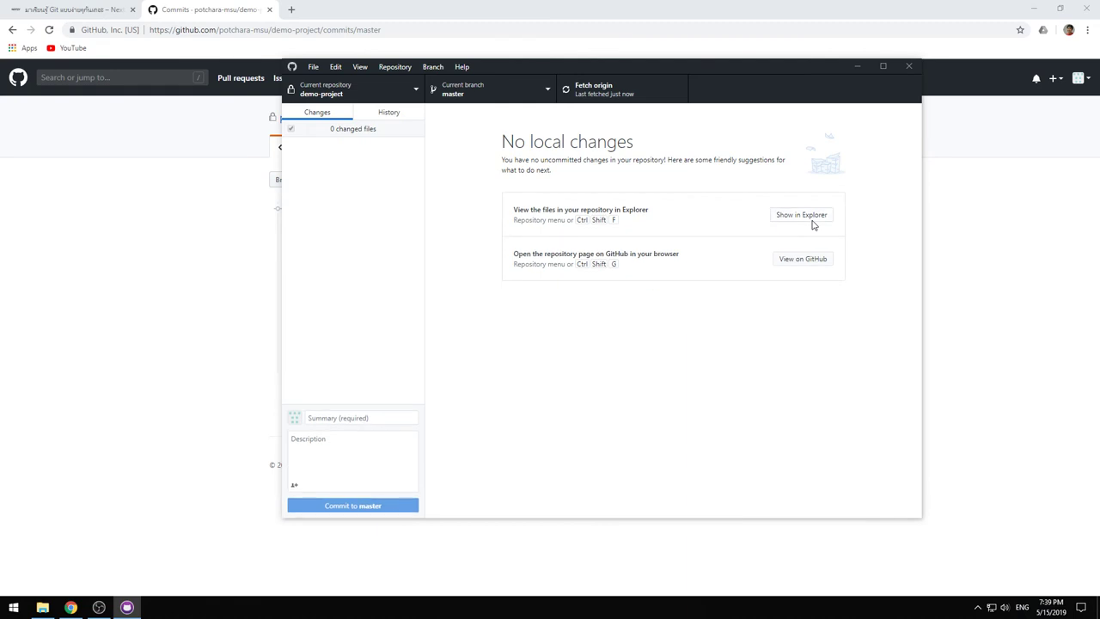
Go through the local commit history from Initial commit up to the "Merge branch 'master'" commit.
click(399, 114)
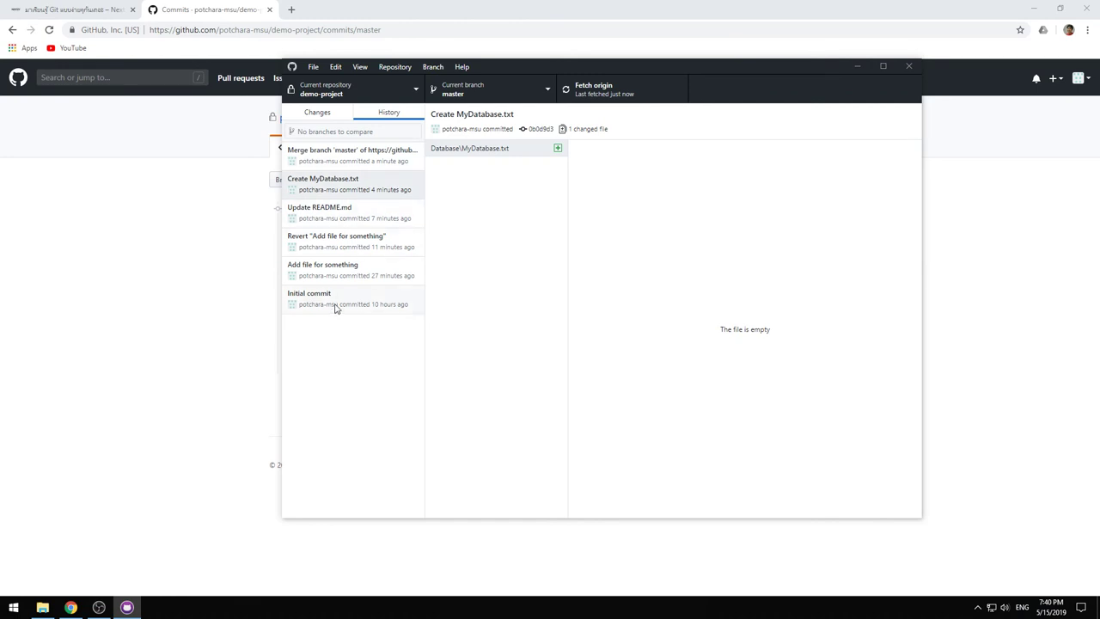
click(376, 301)
click(378, 270)
click(380, 241)
click(381, 212)
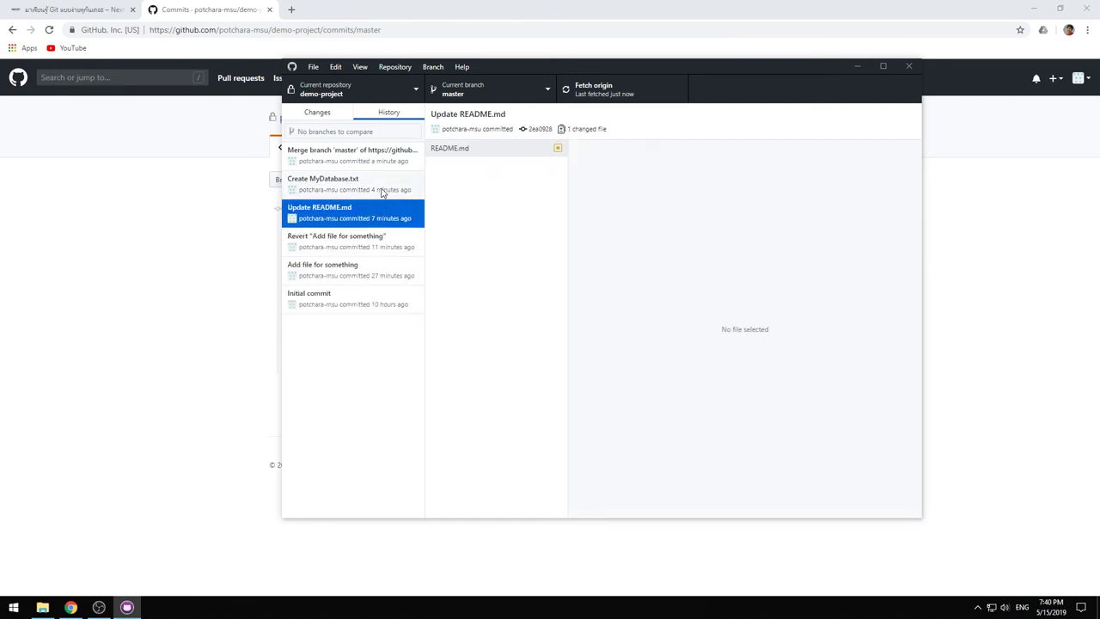
click(387, 182)
click(390, 165)
Compare the changed files of the Create MyDatabase.txt commit with those of the merge commit above it.
click(362, 189)
click(364, 163)
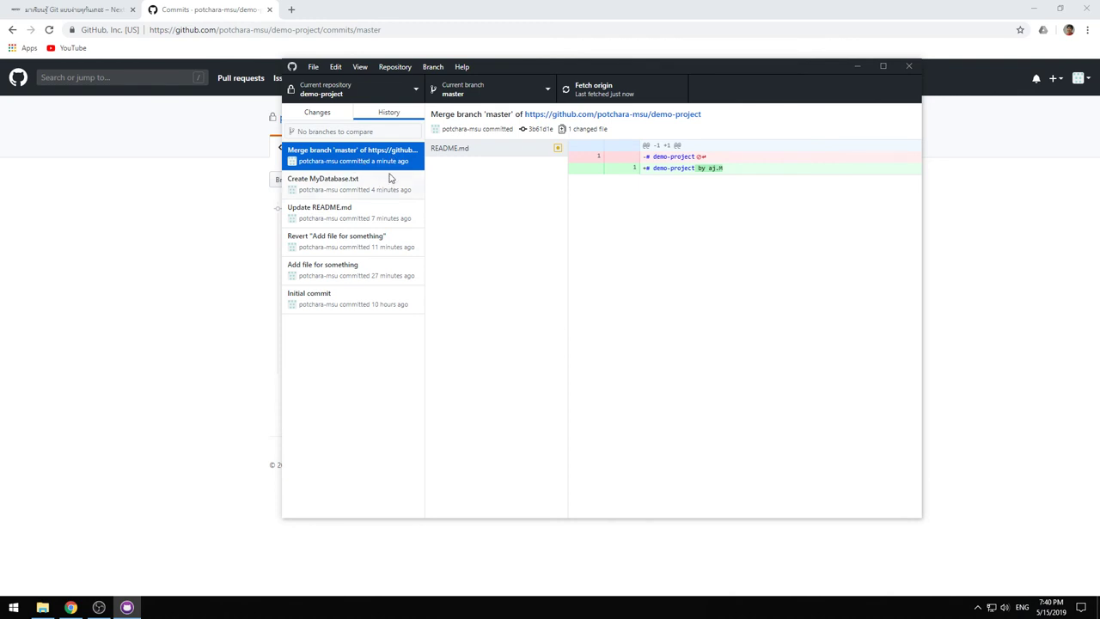
click(390, 178)
click(384, 165)
click(392, 173)
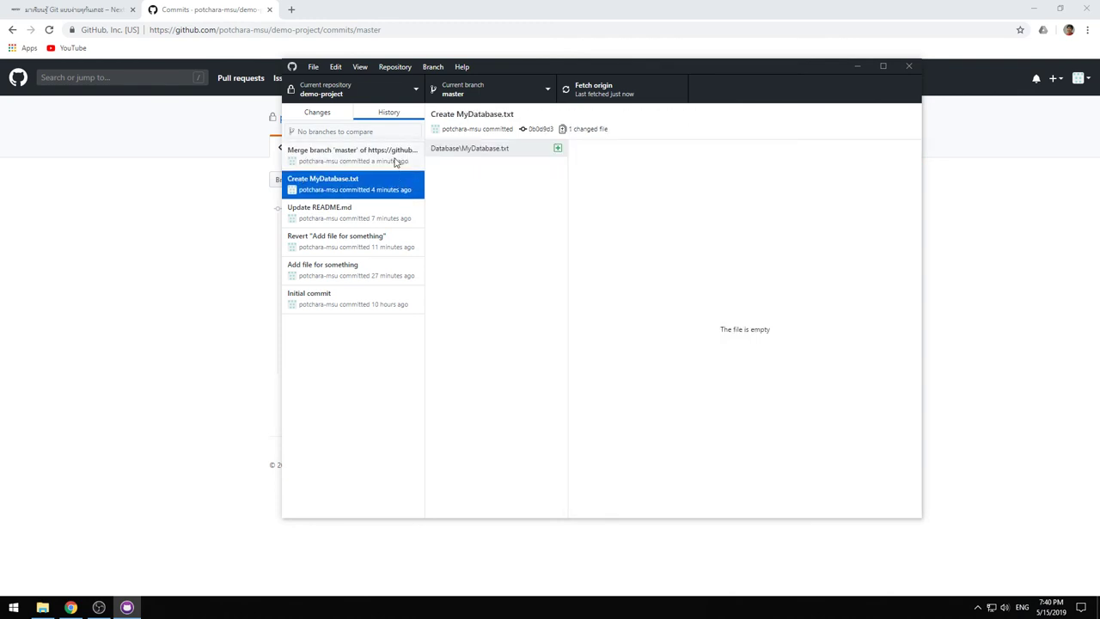
click(393, 165)
click(395, 179)
click(397, 163)
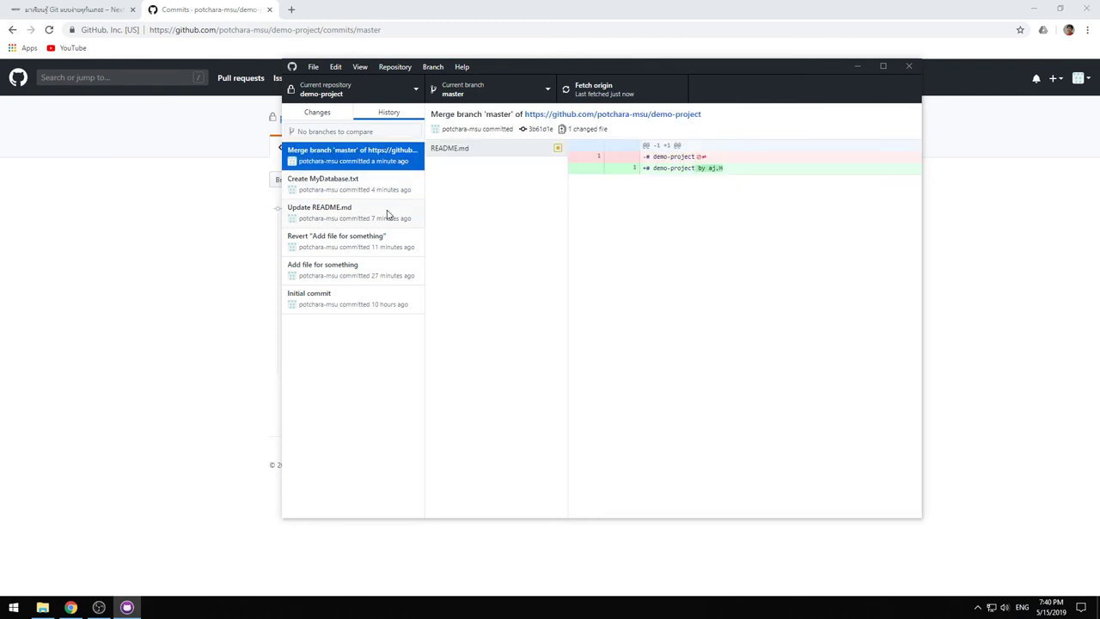
Switch to Chrome to reload demo-project's master commit list on GitHub, and enlarge the Nextzy diagram of Remote 1 syncing to Computer 2.
click(215, 265)
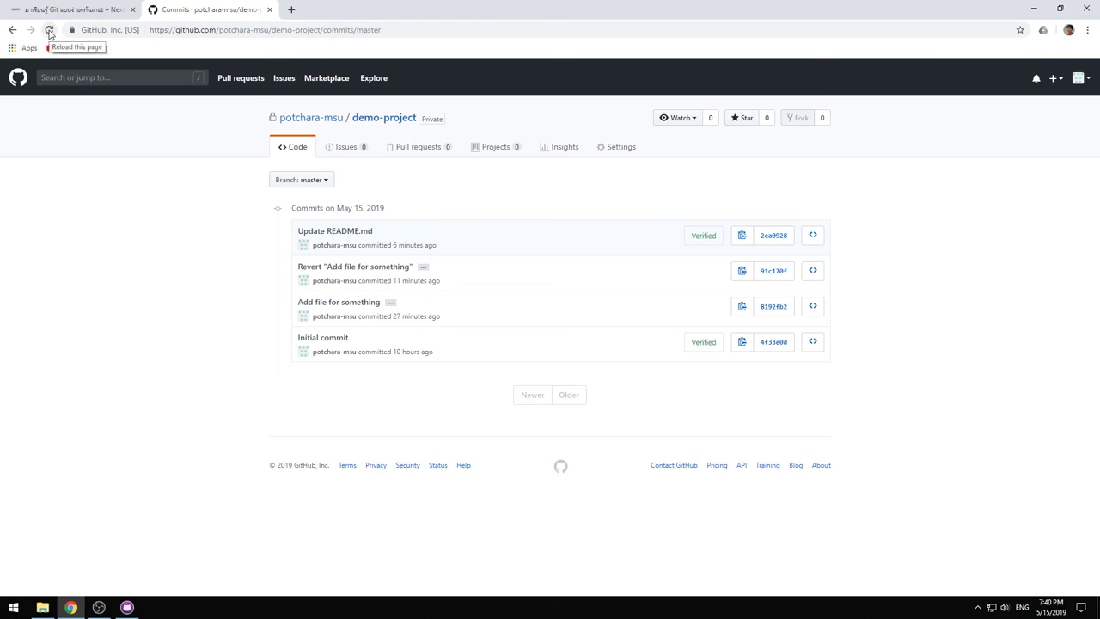
click(49, 30)
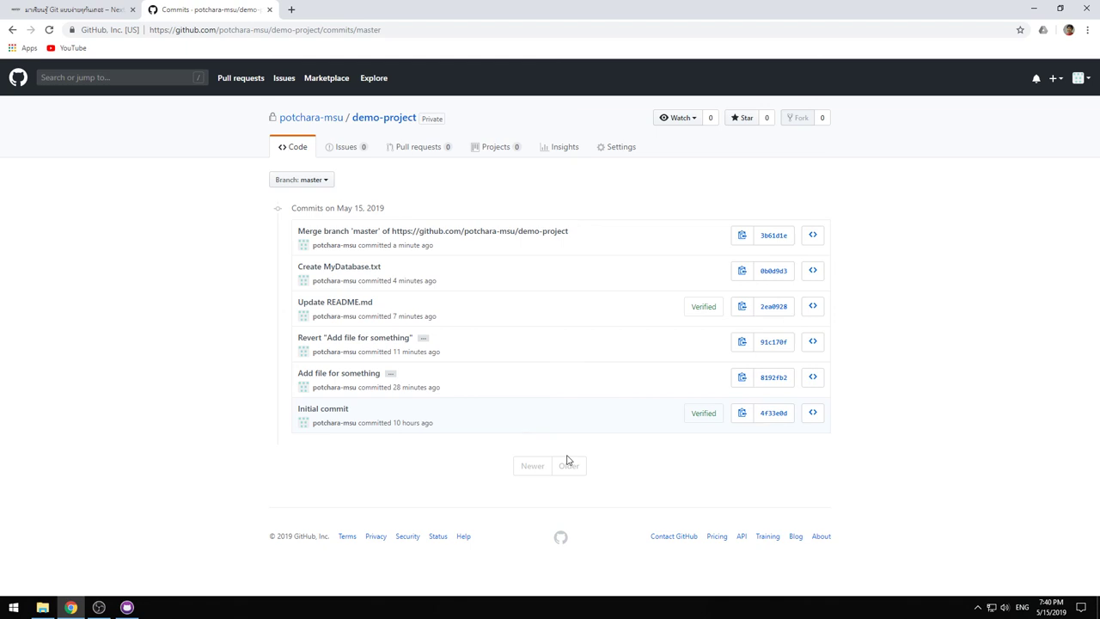
key(ctrl+Tab)
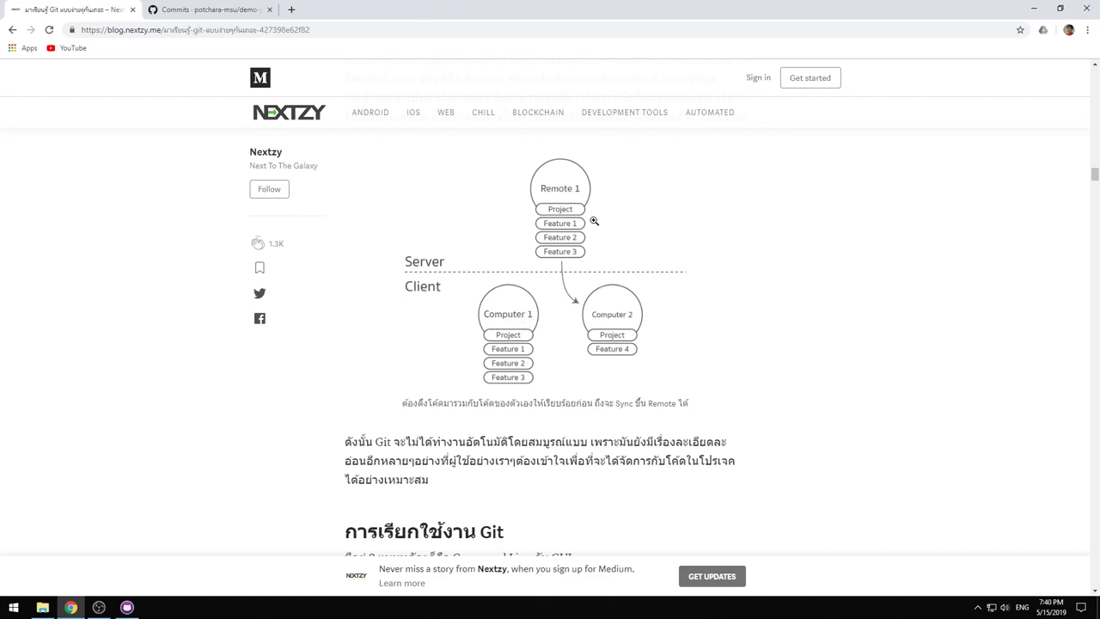
click(529, 329)
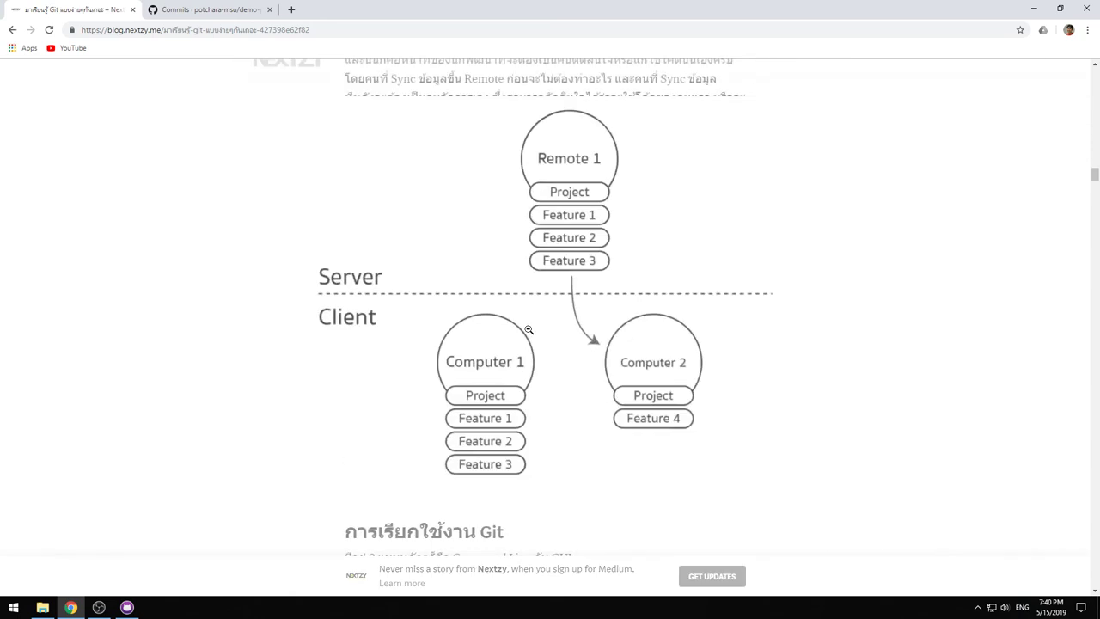